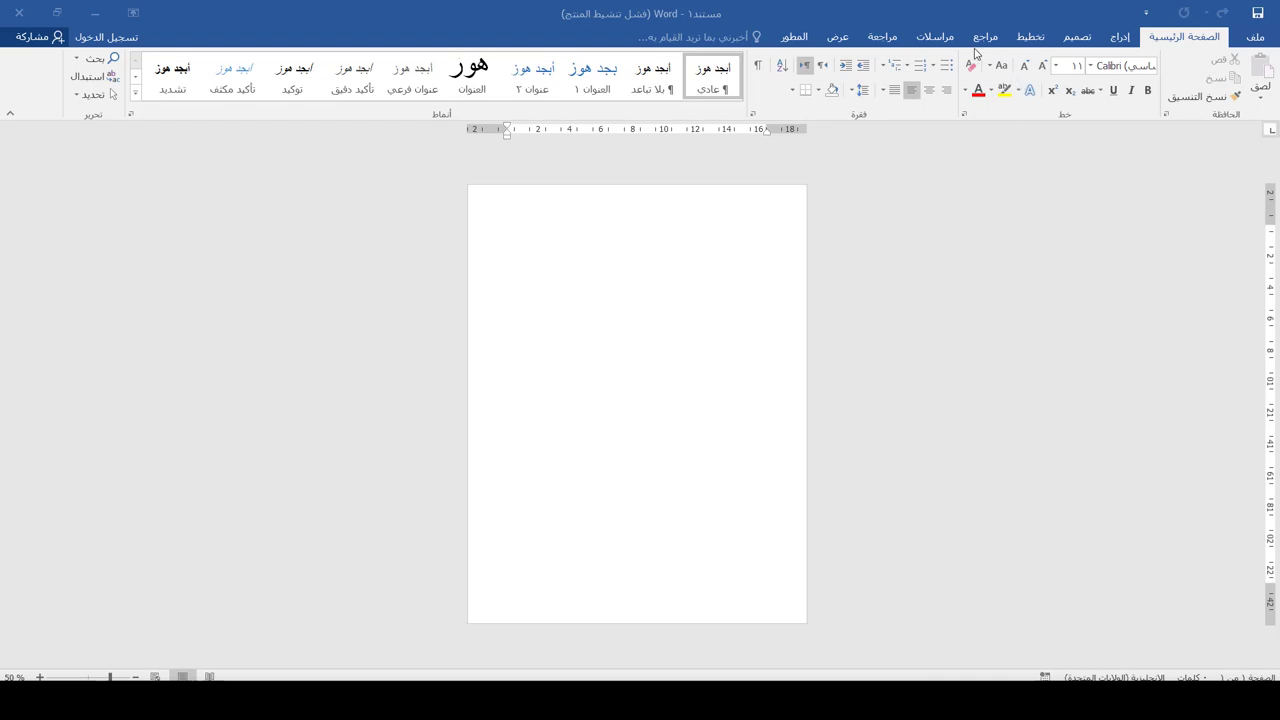
Set the page size to A4
left_click(1033, 38)
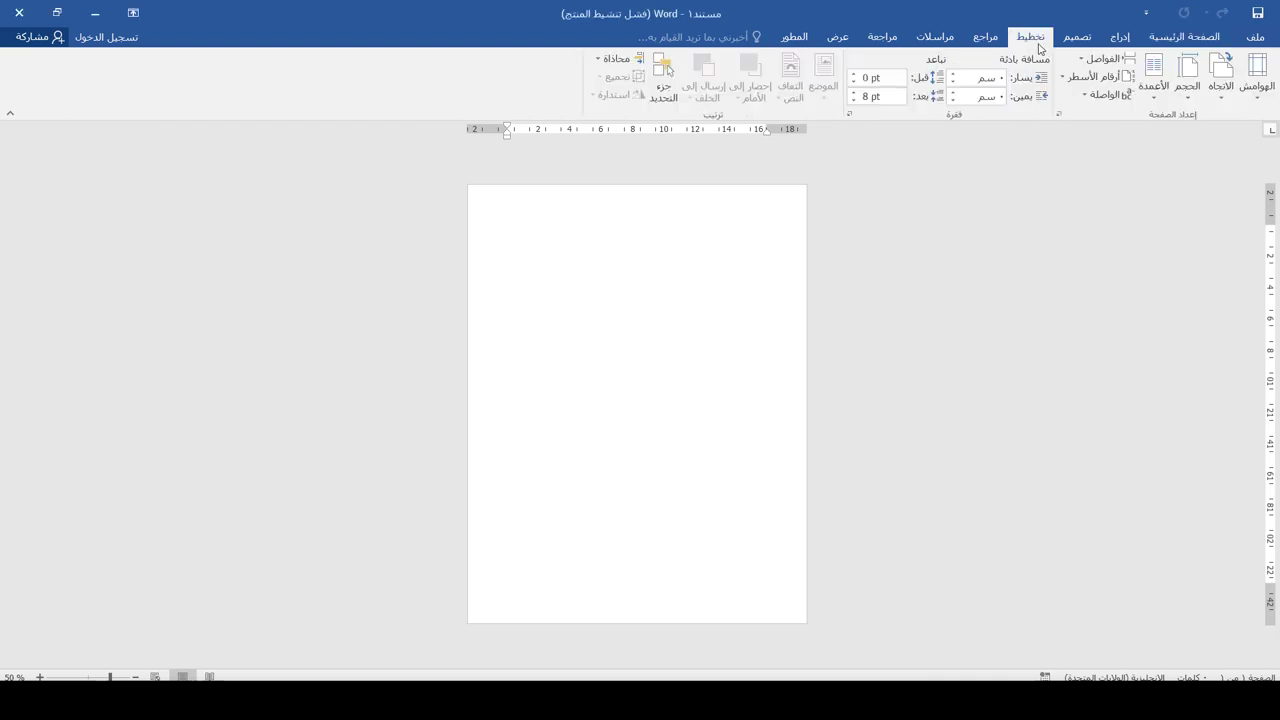
left_click(1188, 92)
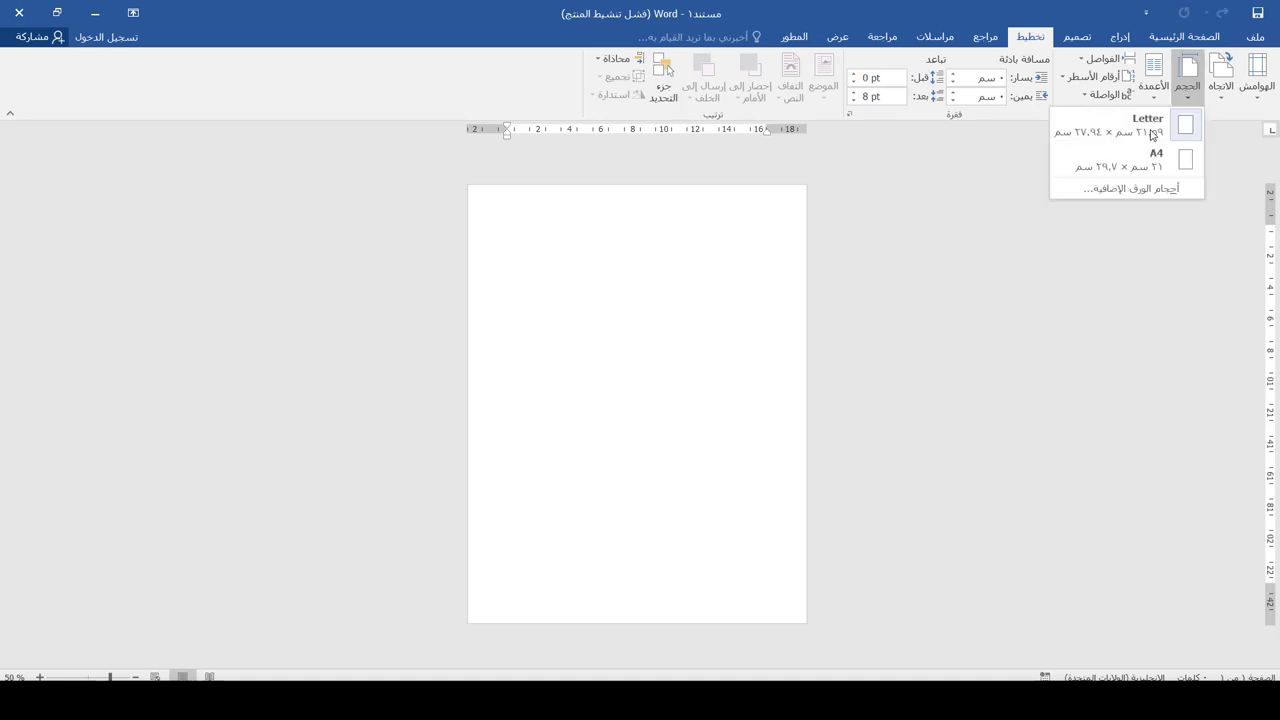
left_click(1137, 157)
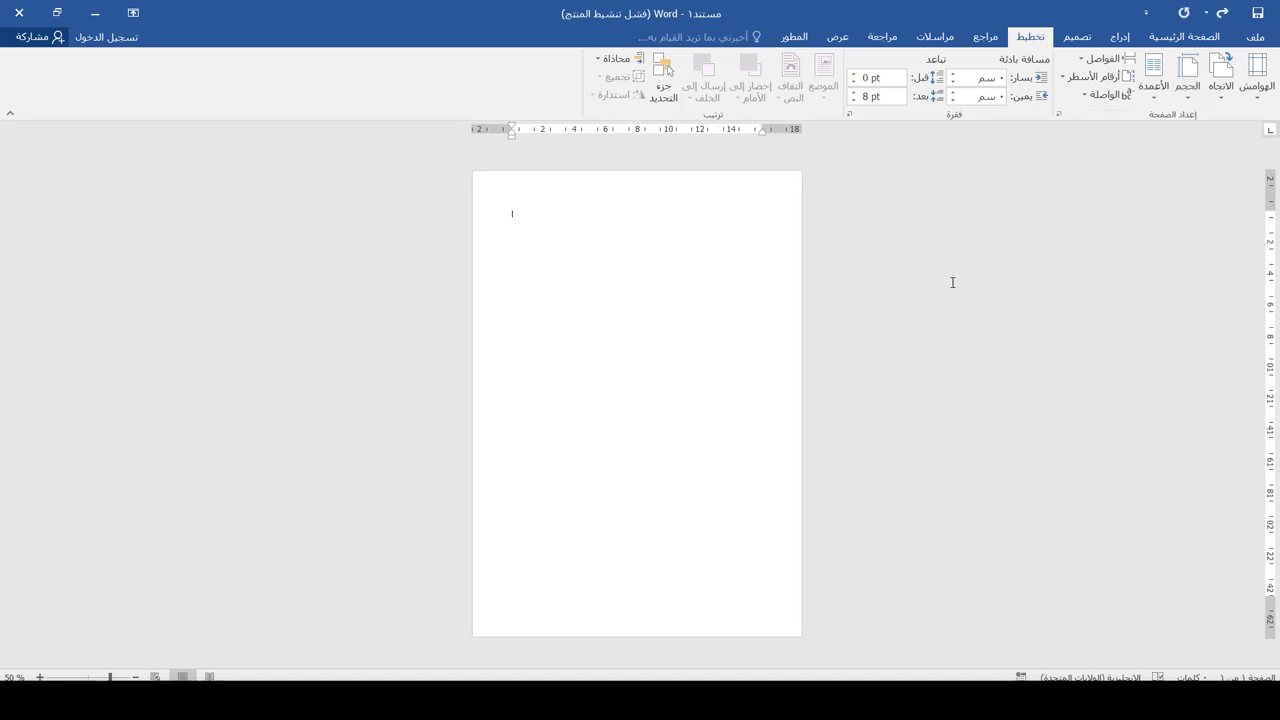
Draw a rectangle over the lower page and stretch it to the right and bottom edges
left_click(1120, 37)
left_click(1044, 75)
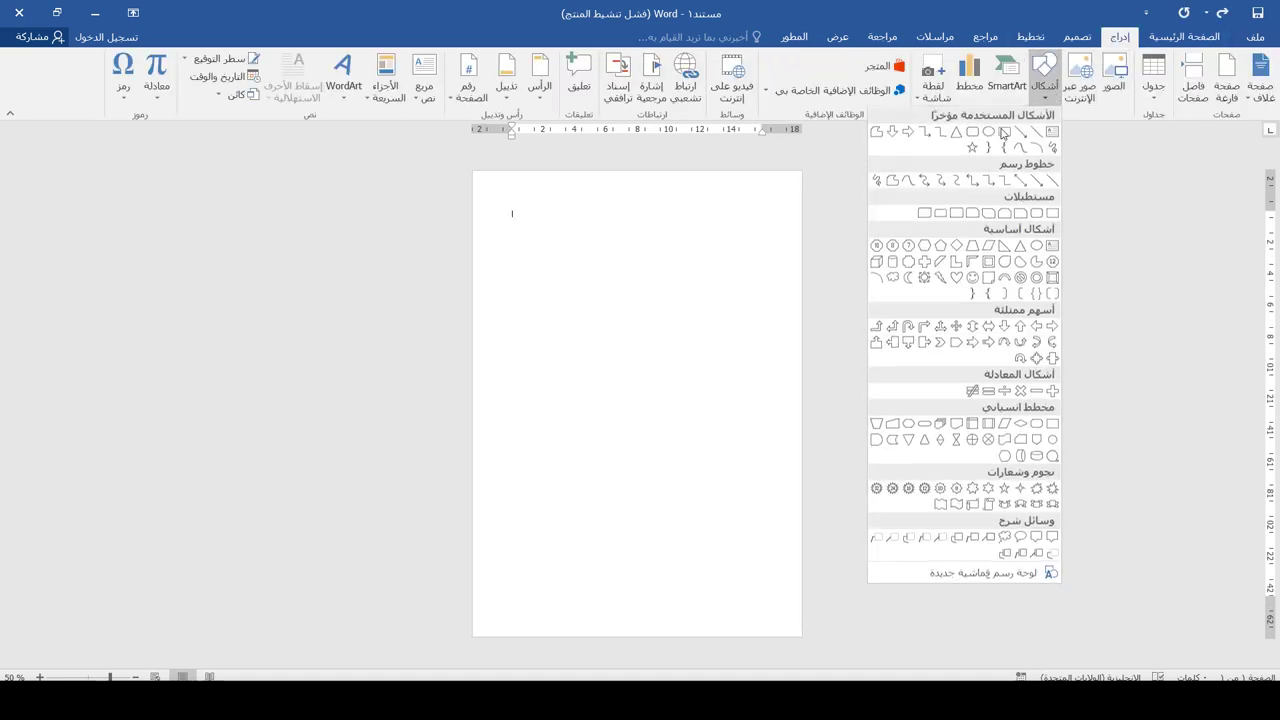
left_click(1005, 133)
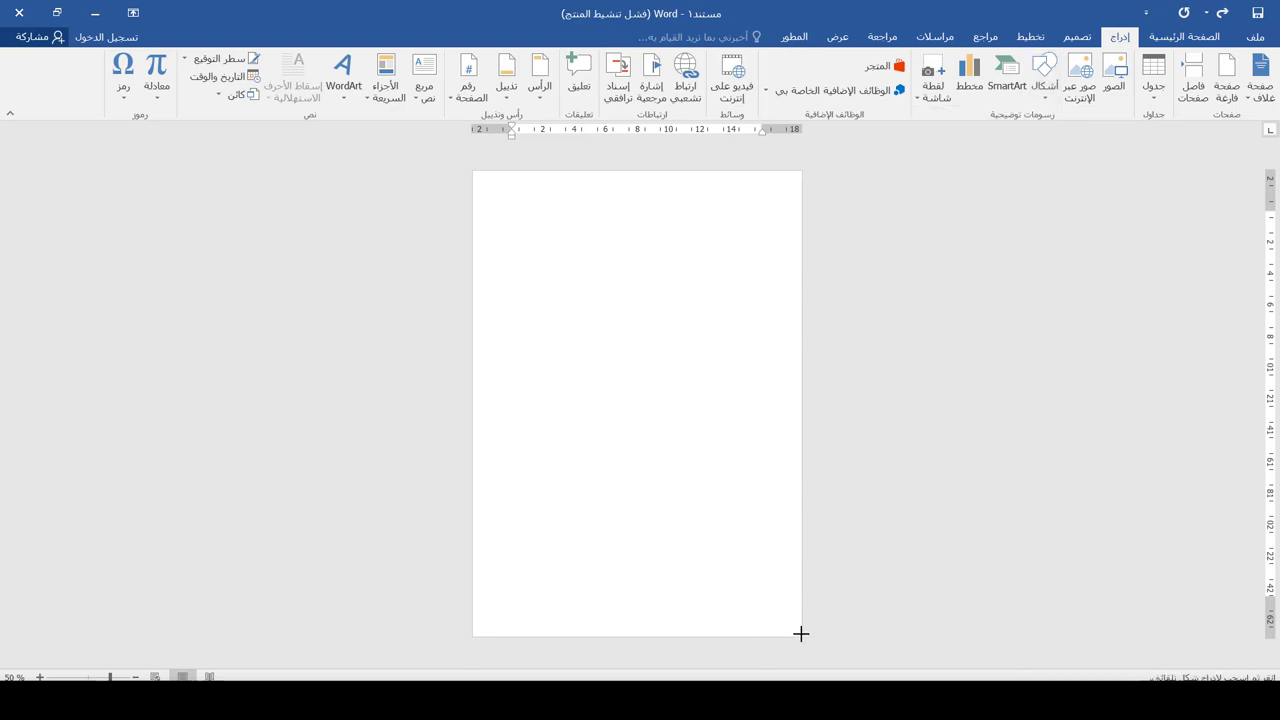
left_click_drag(528, 506, 470, 403)
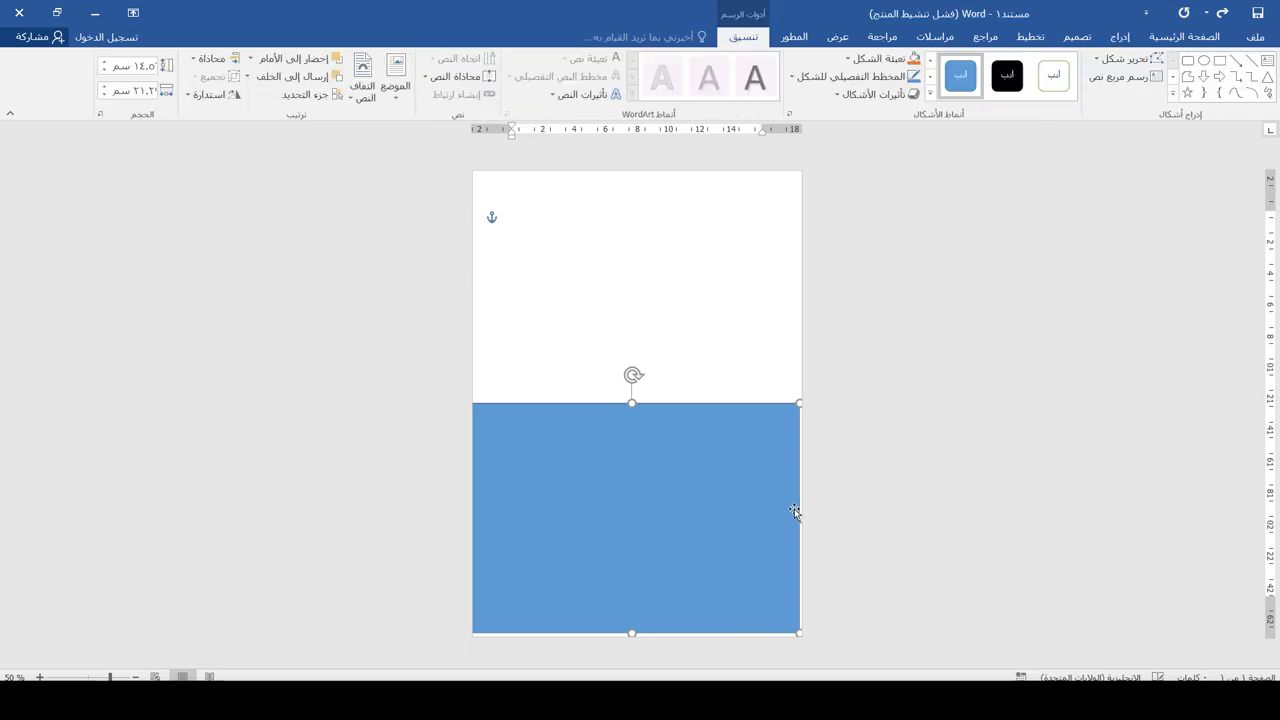
left_click_drag(800, 517, 819, 517)
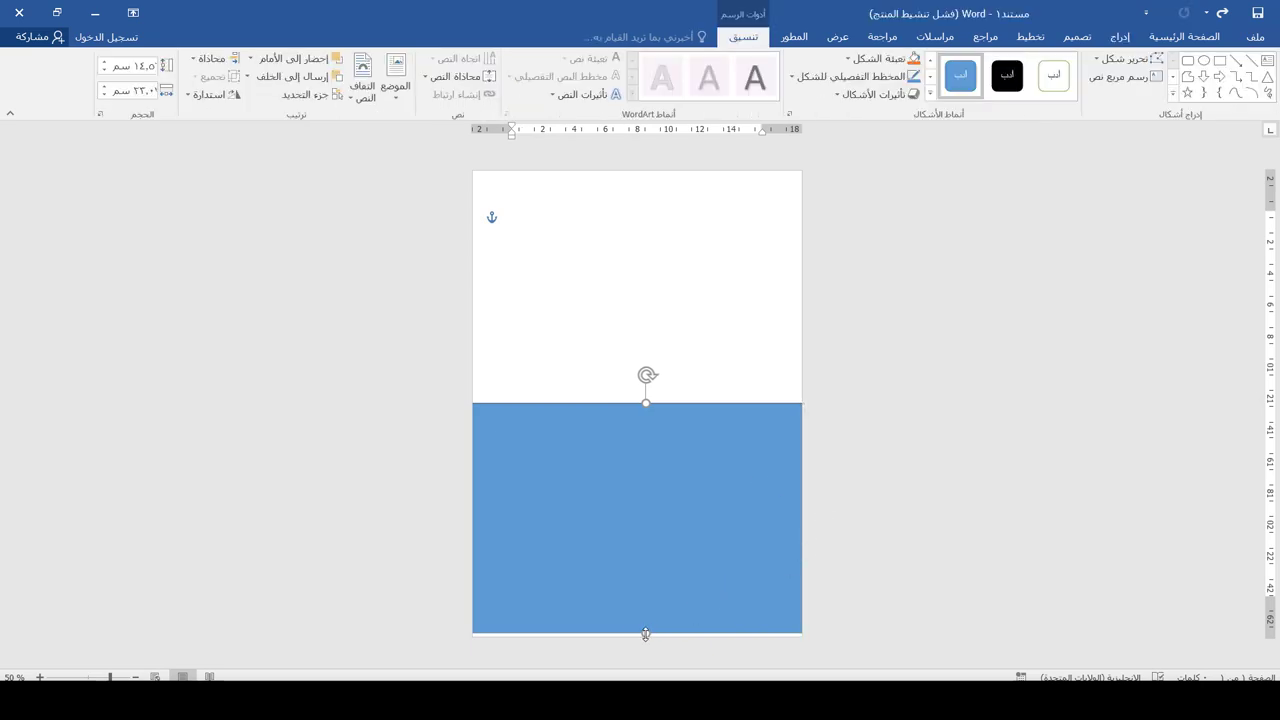
left_click_drag(645, 634, 651, 643)
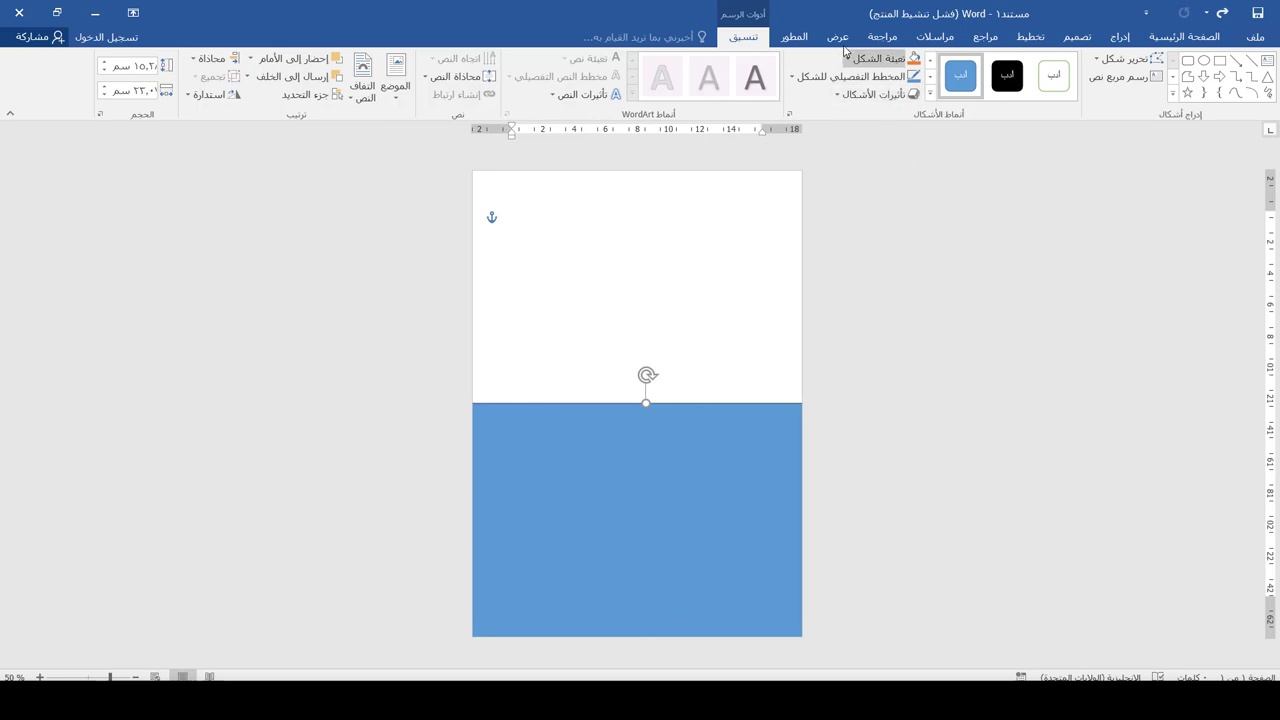
Fill the lower rectangle light gold with a white outline and shift it slightly up
left_click(847, 59)
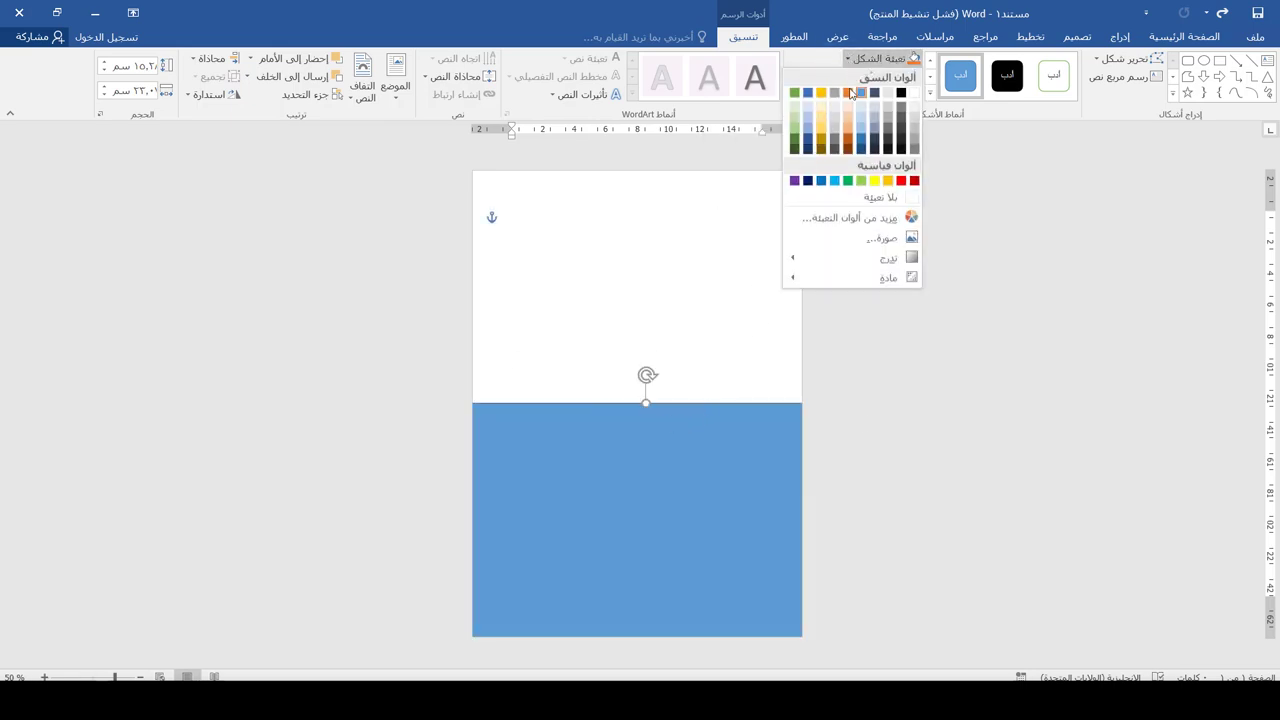
left_click(824, 120)
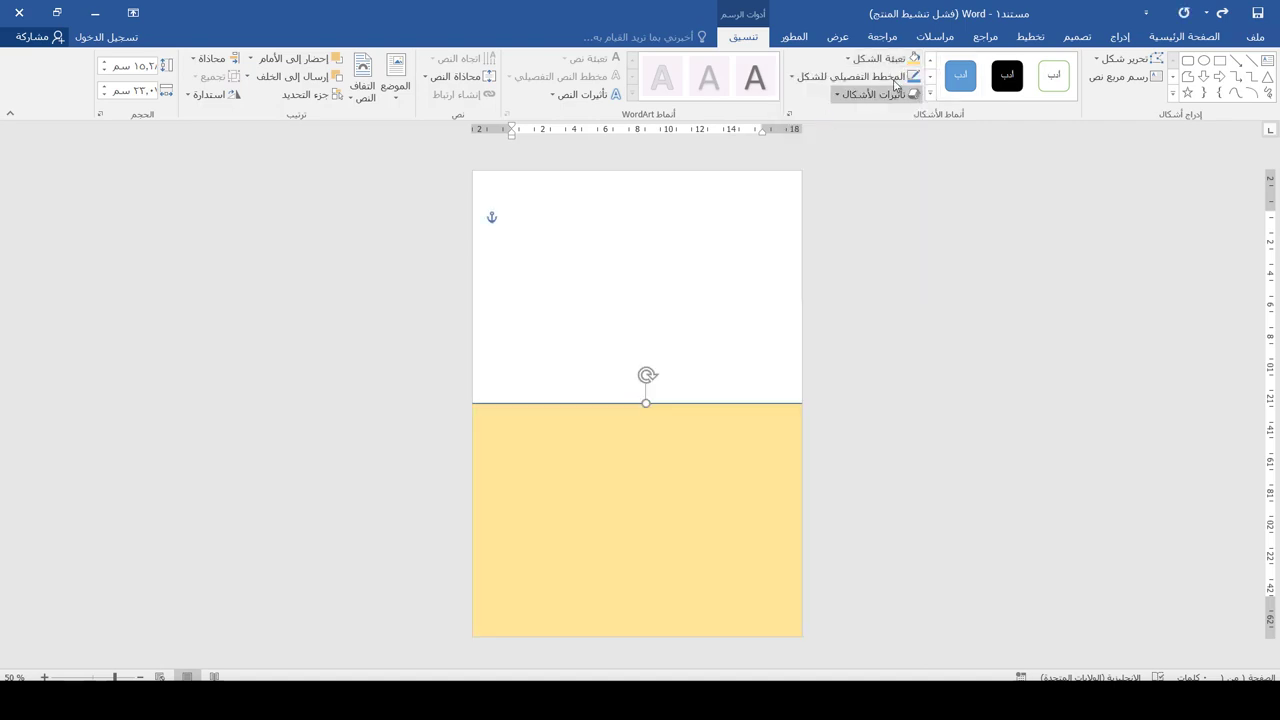
left_click(890, 78)
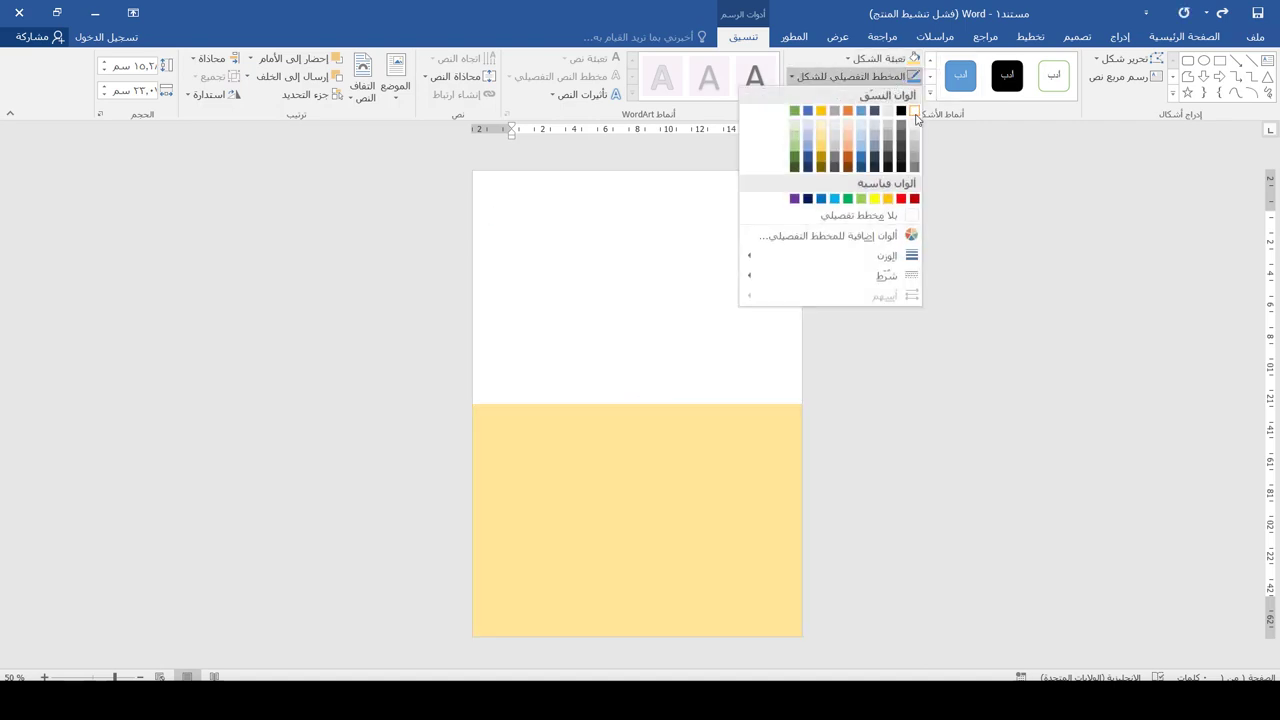
left_click(913, 113)
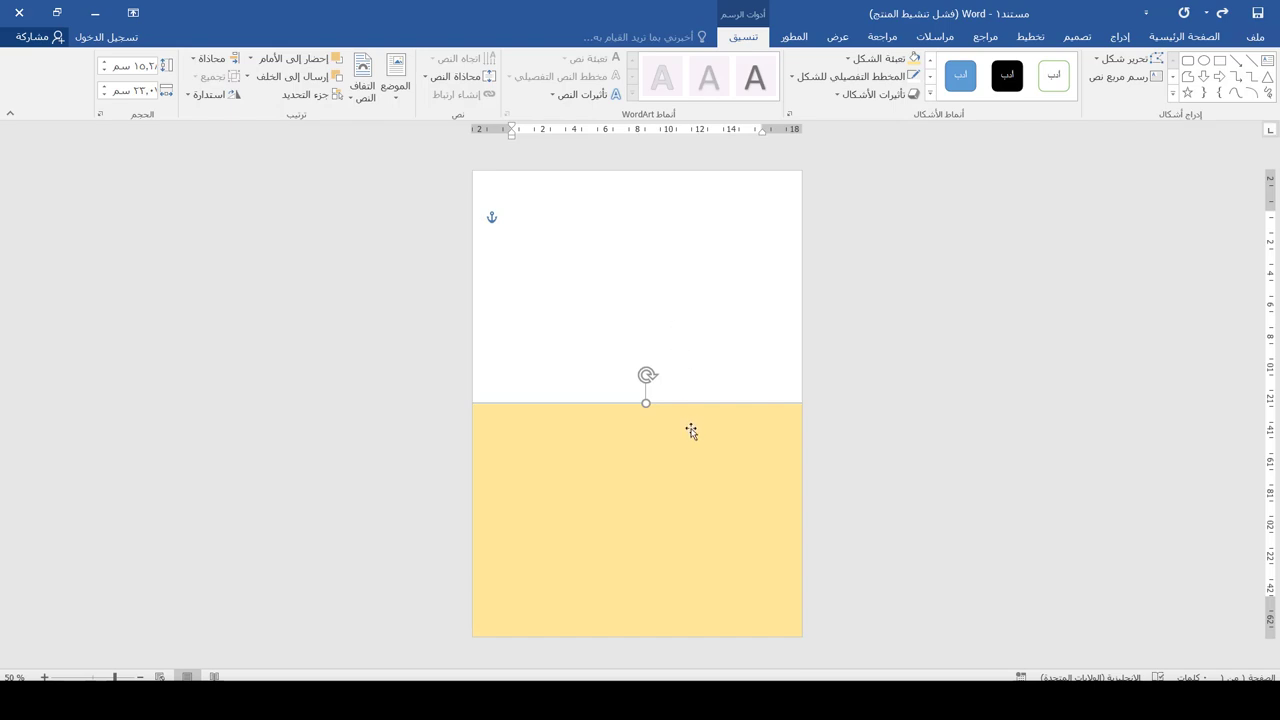
left_click_drag(691, 430, 661, 318)
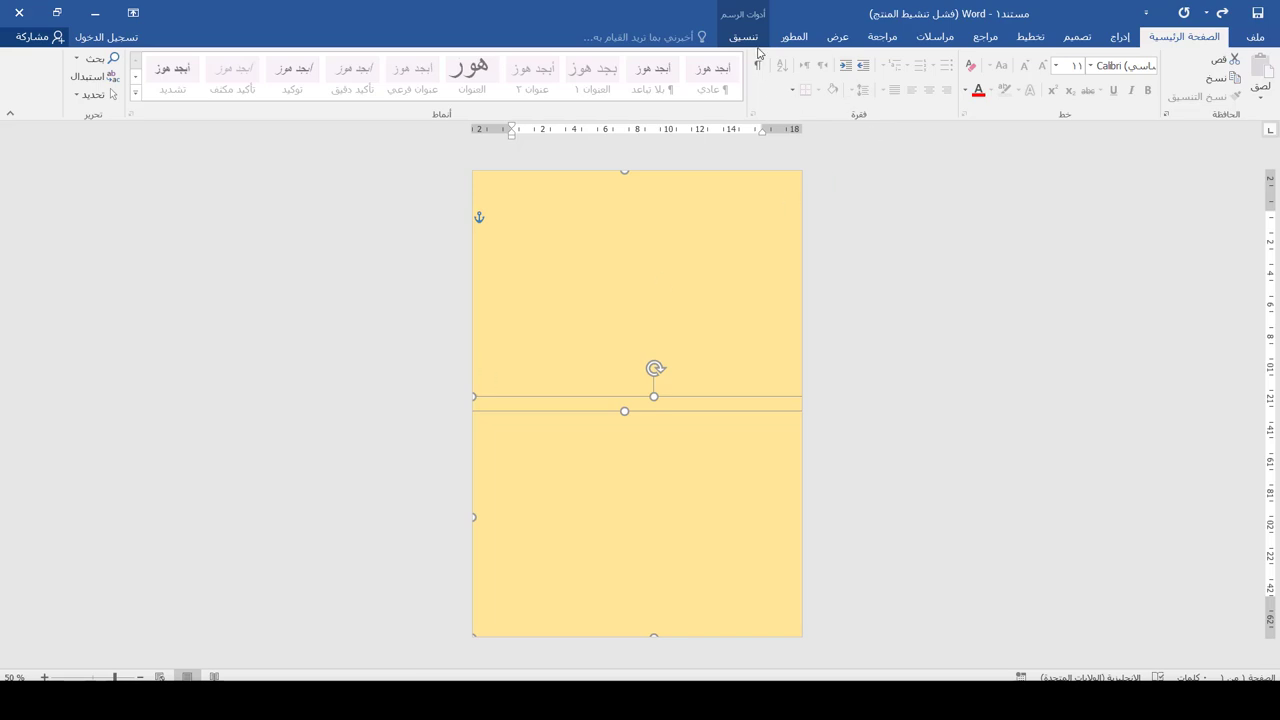
Give the rectangle covering the top half a light grey fill
left_click(745, 37)
left_click(882, 58)
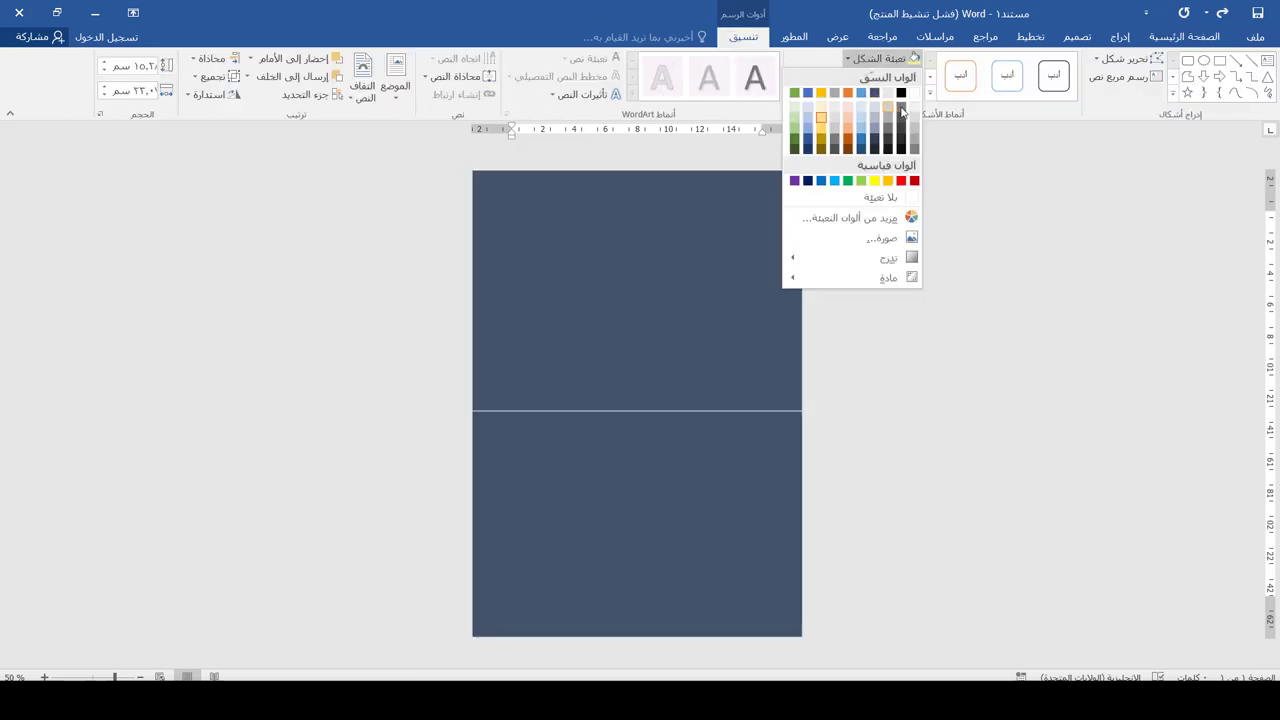
left_click(914, 113)
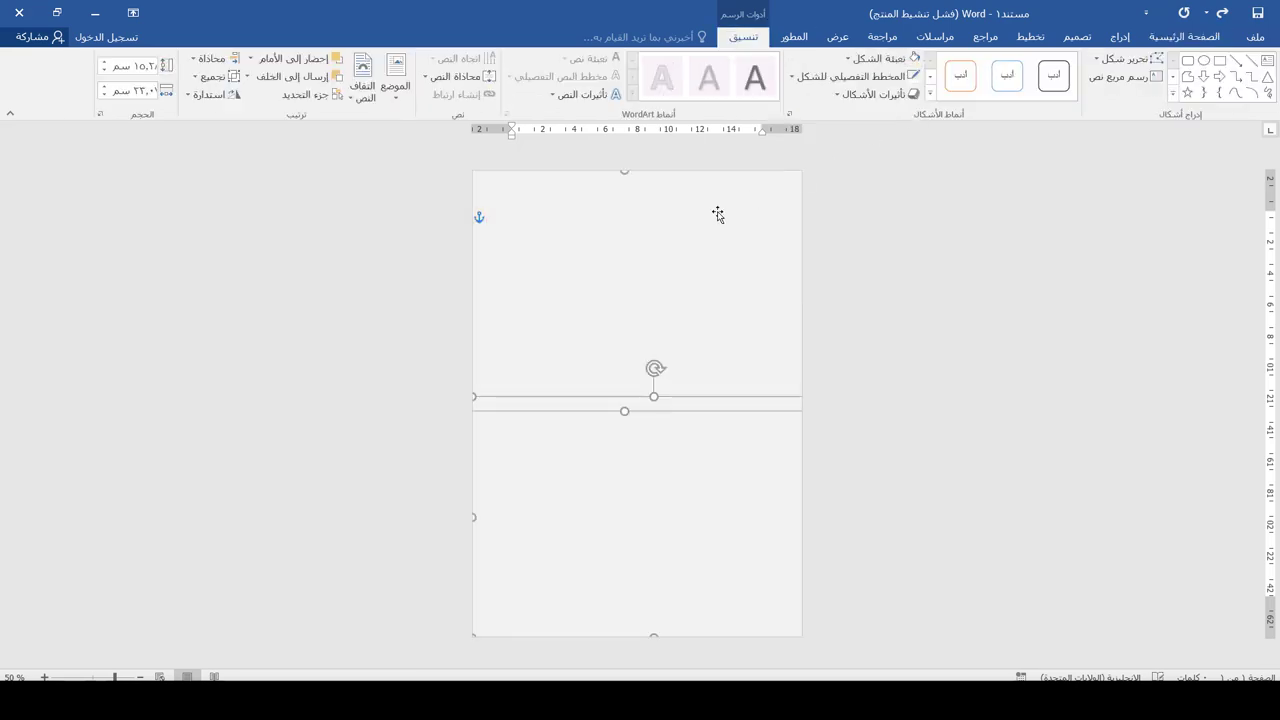
key("ctrl+z")
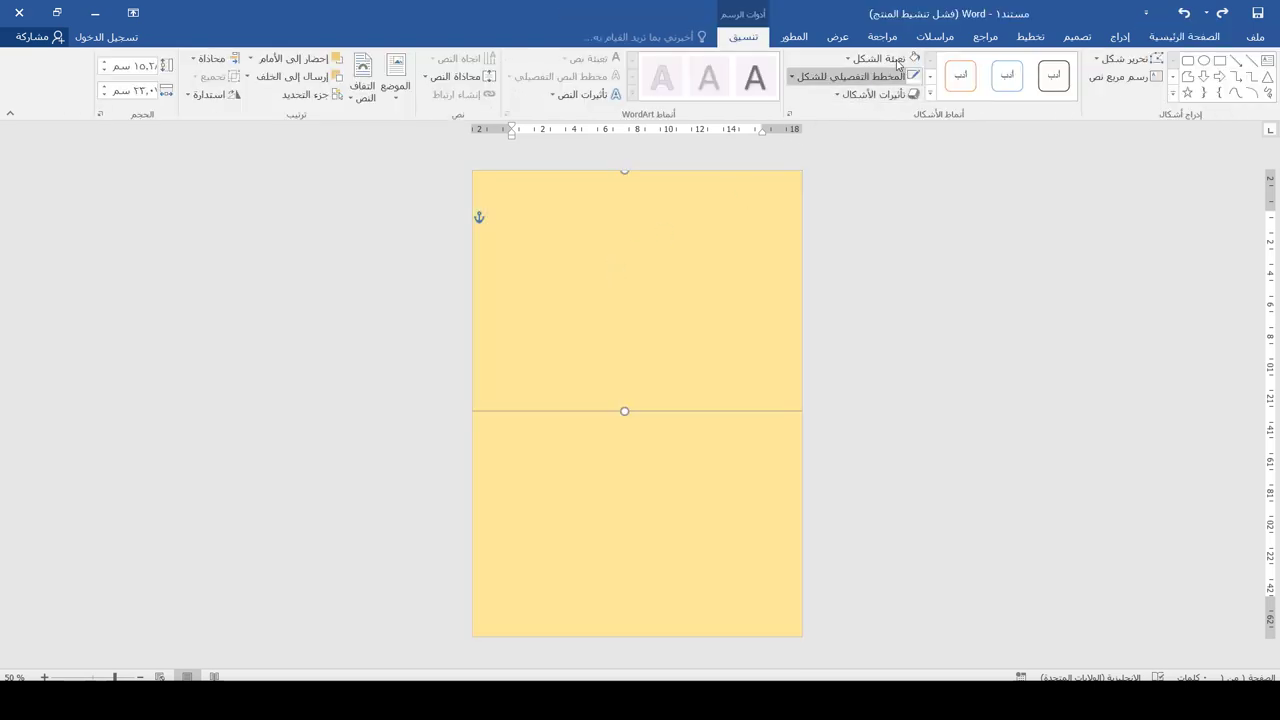
left_click(880, 58)
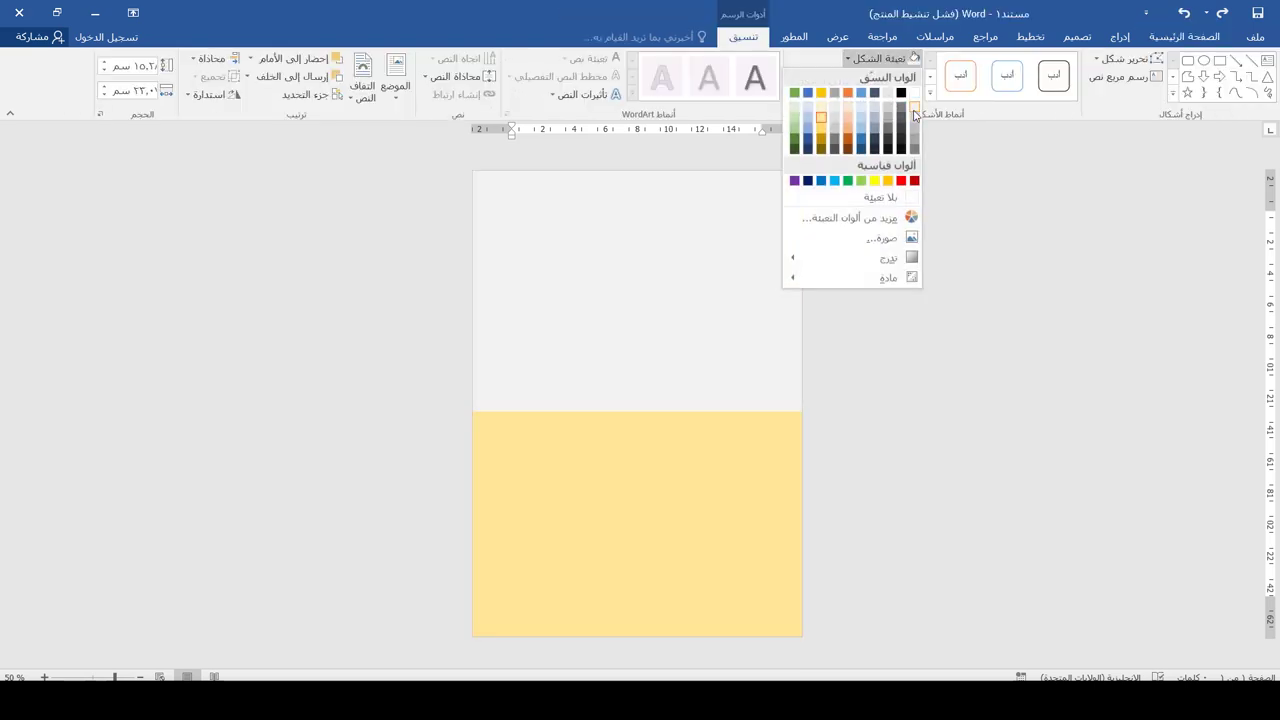
left_click(914, 104)
left_click(500, 429)
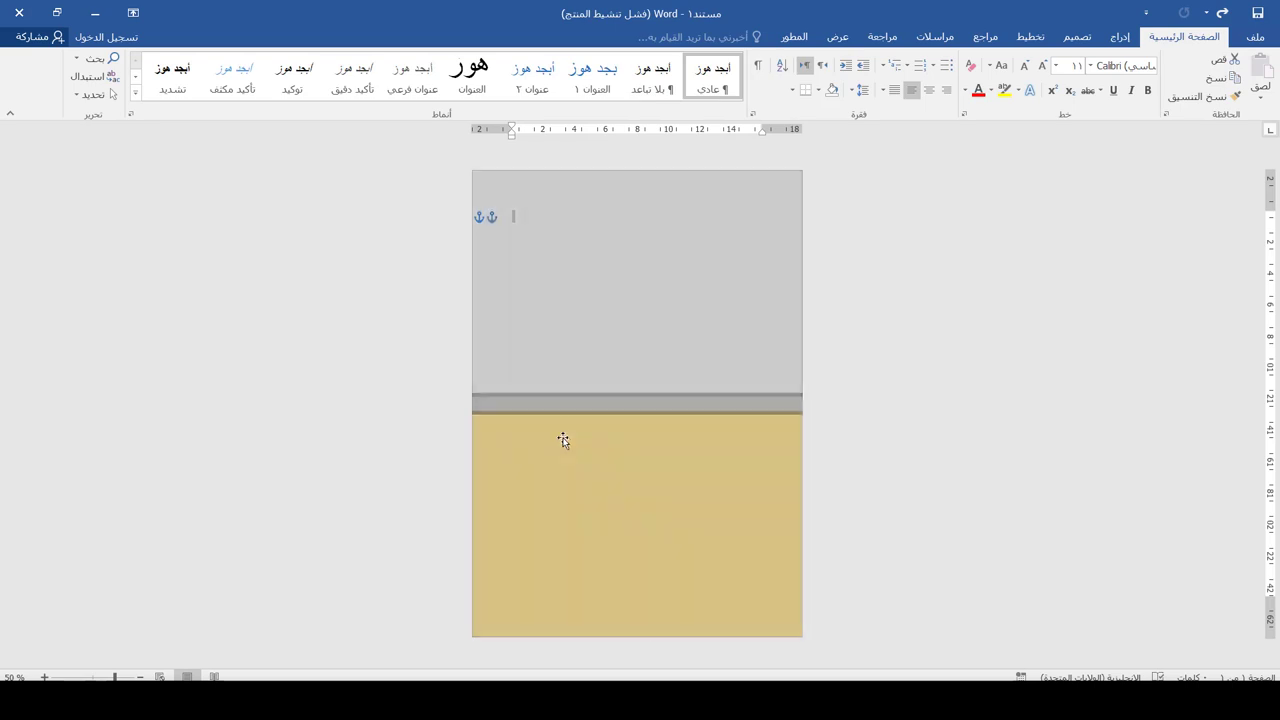
Bring the gold rectangle in front, set its outline to 15 pt, and widen it past the left edge
left_click(660, 427)
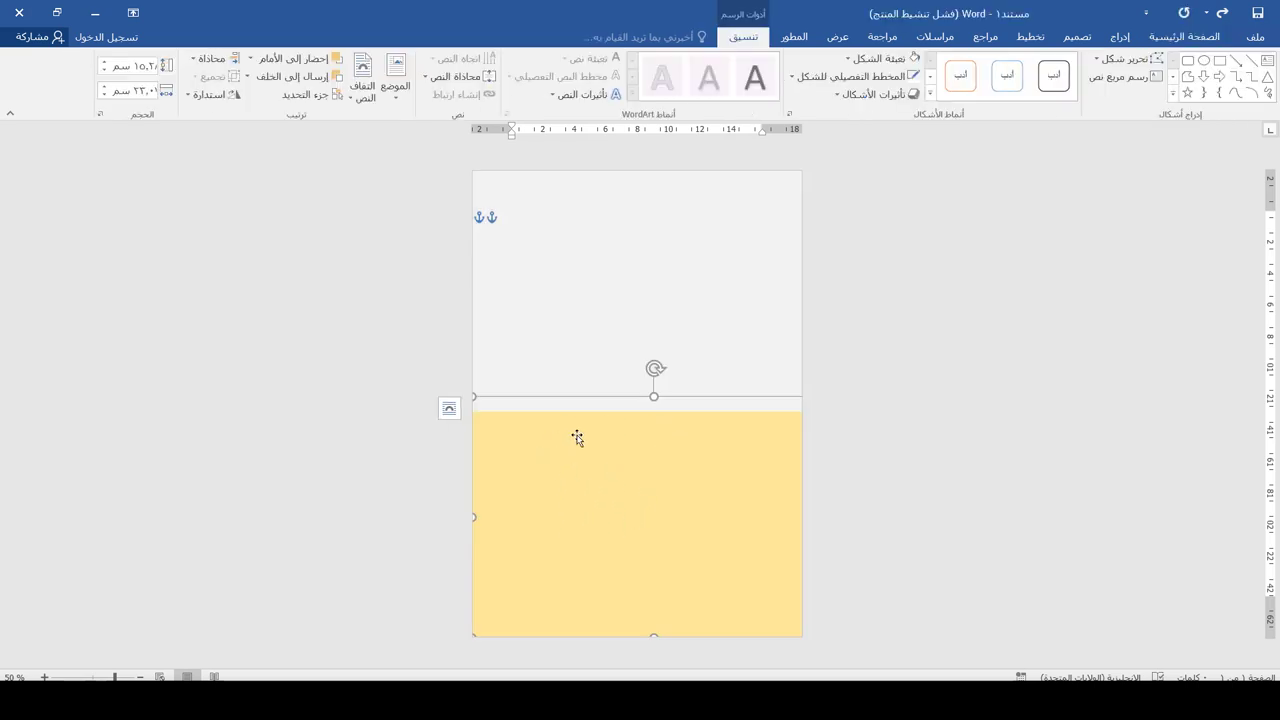
left_click(300, 58)
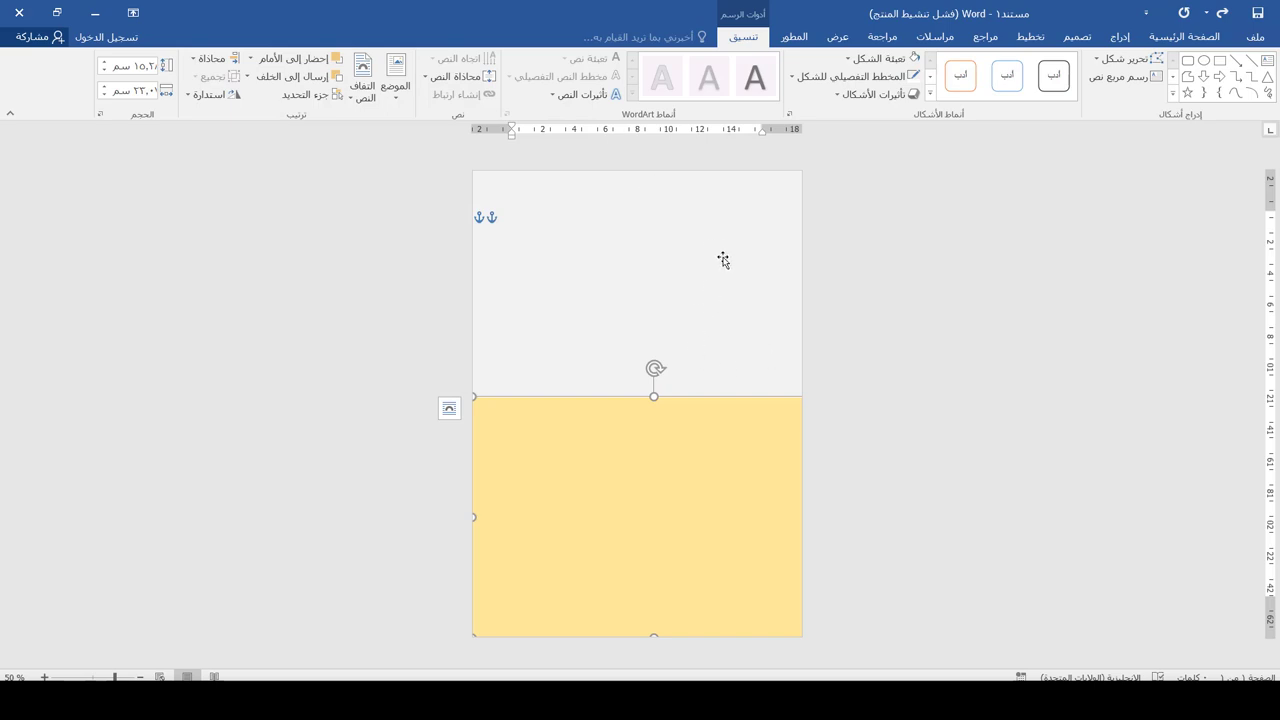
left_click(884, 78)
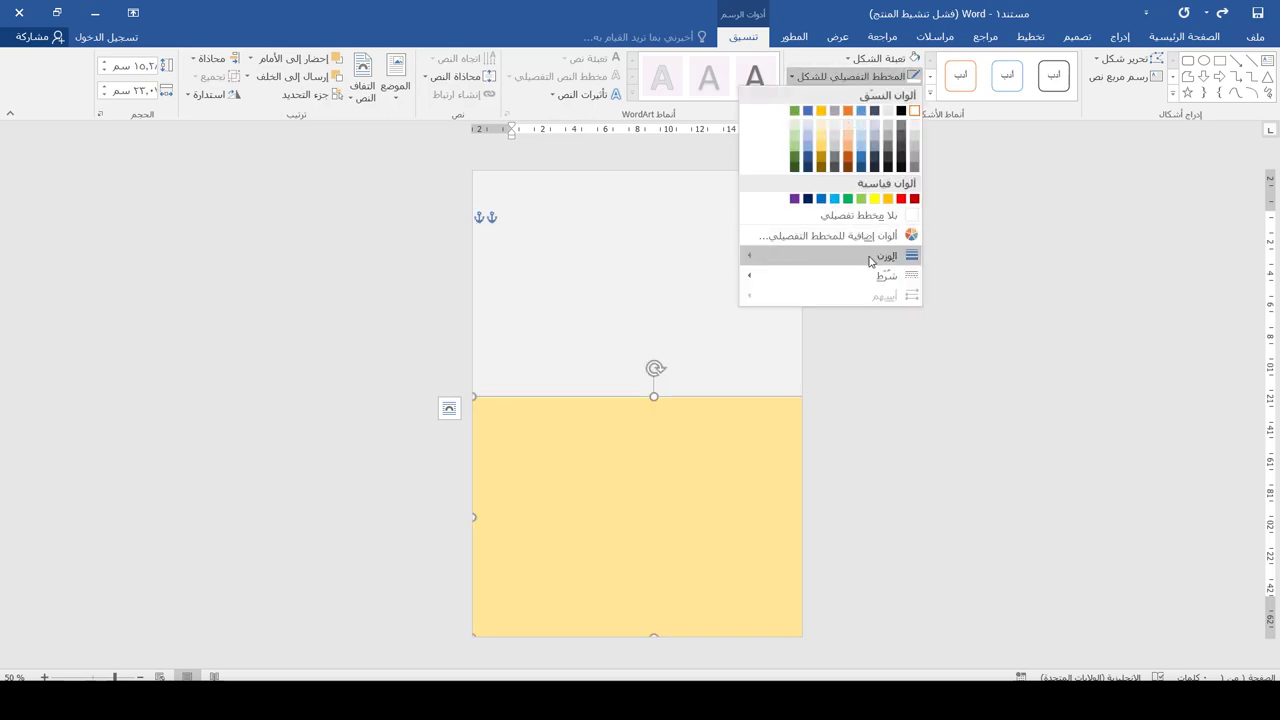
mouse_move(843, 262)
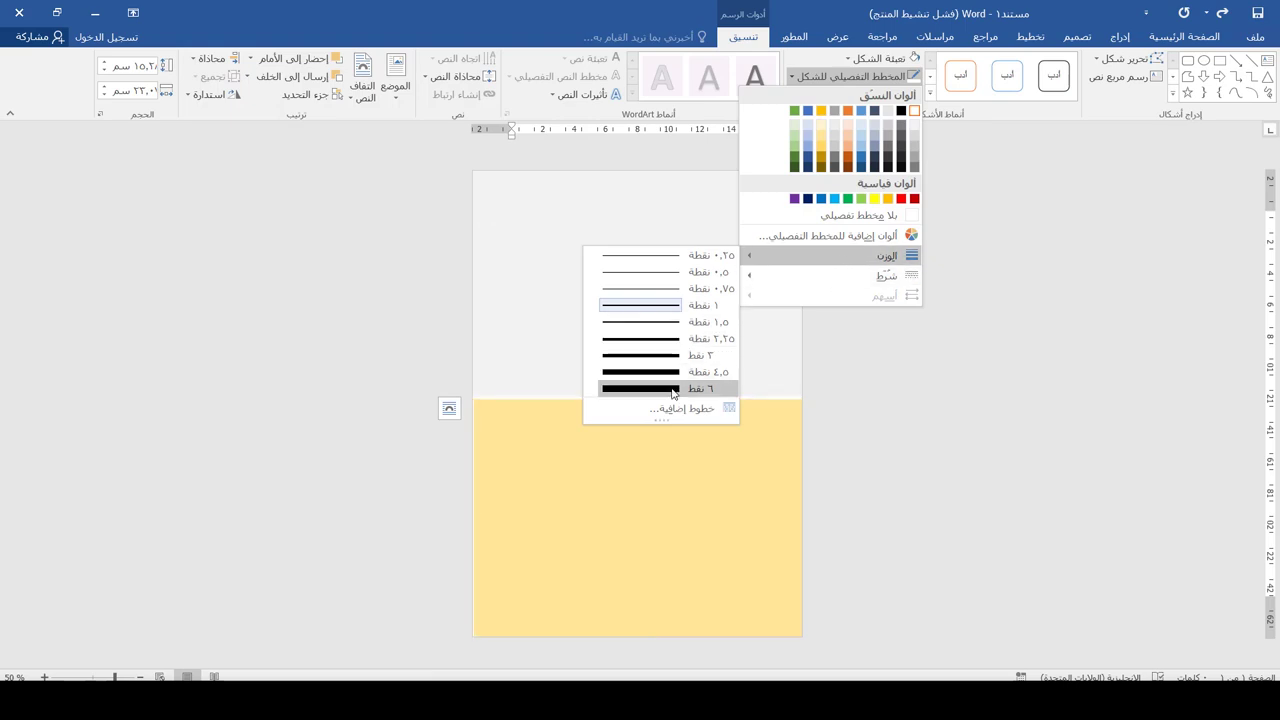
left_click(681, 410)
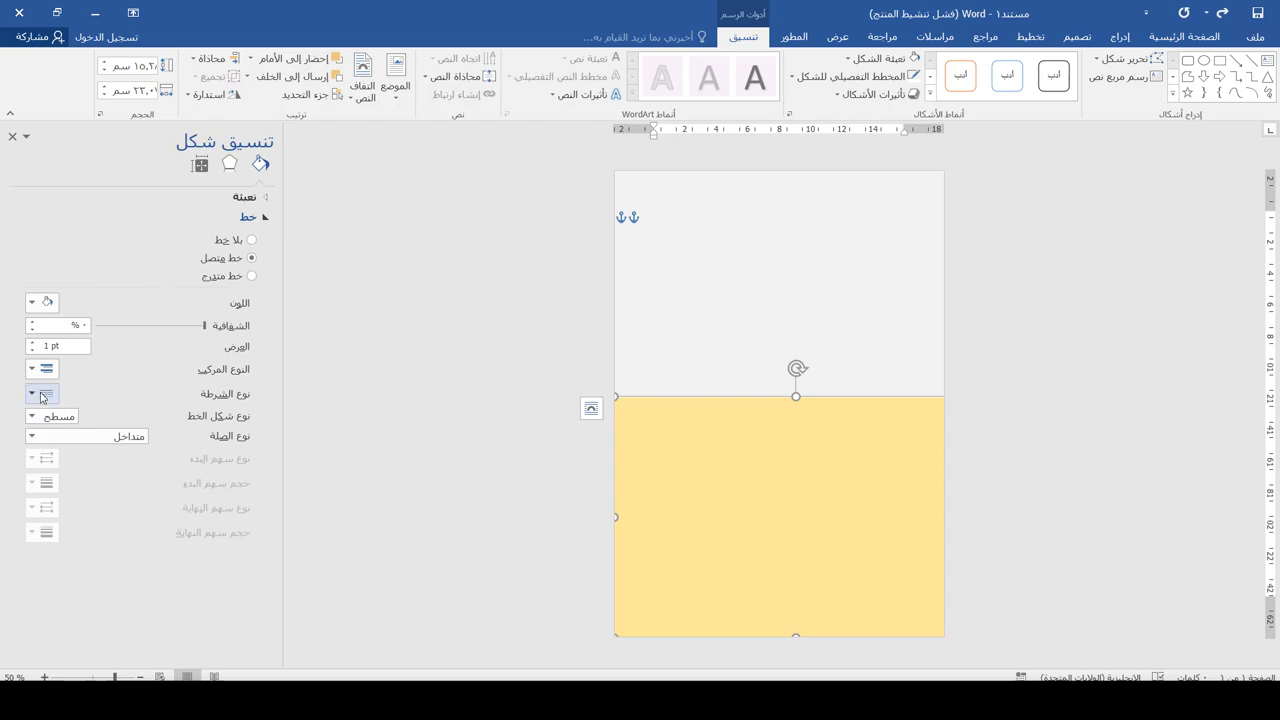
double_click(48, 345)
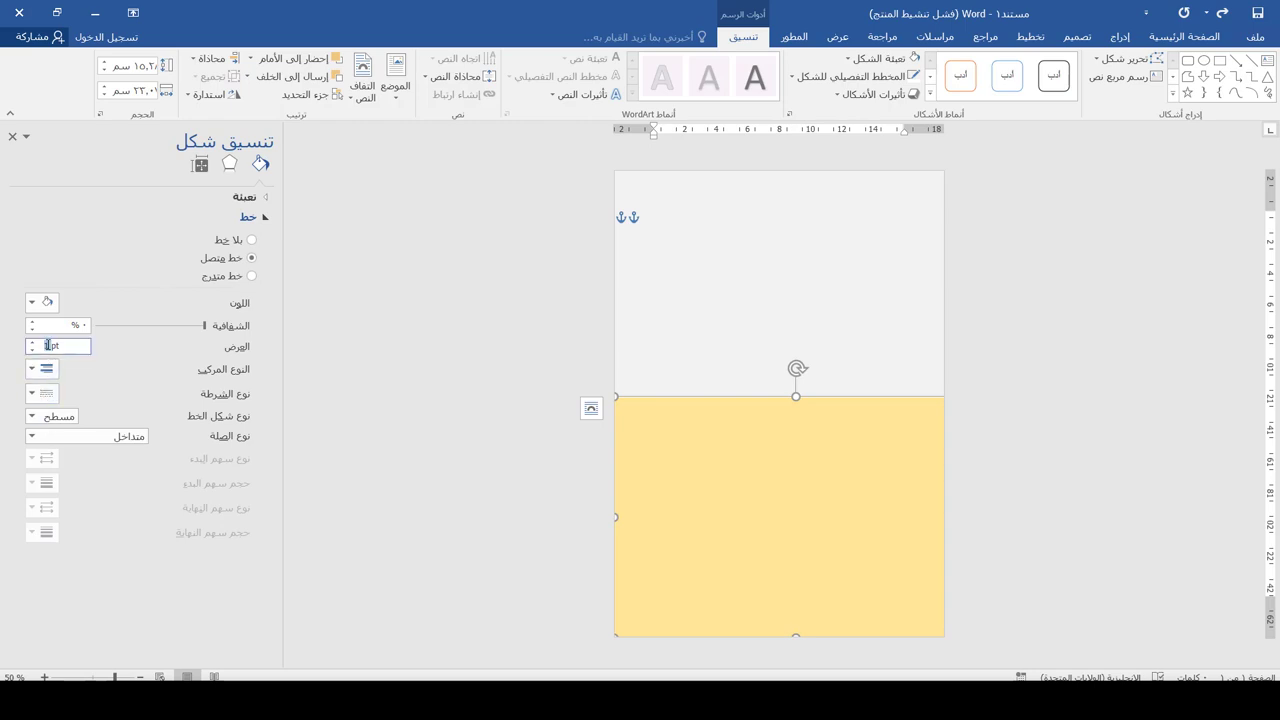
type("30")
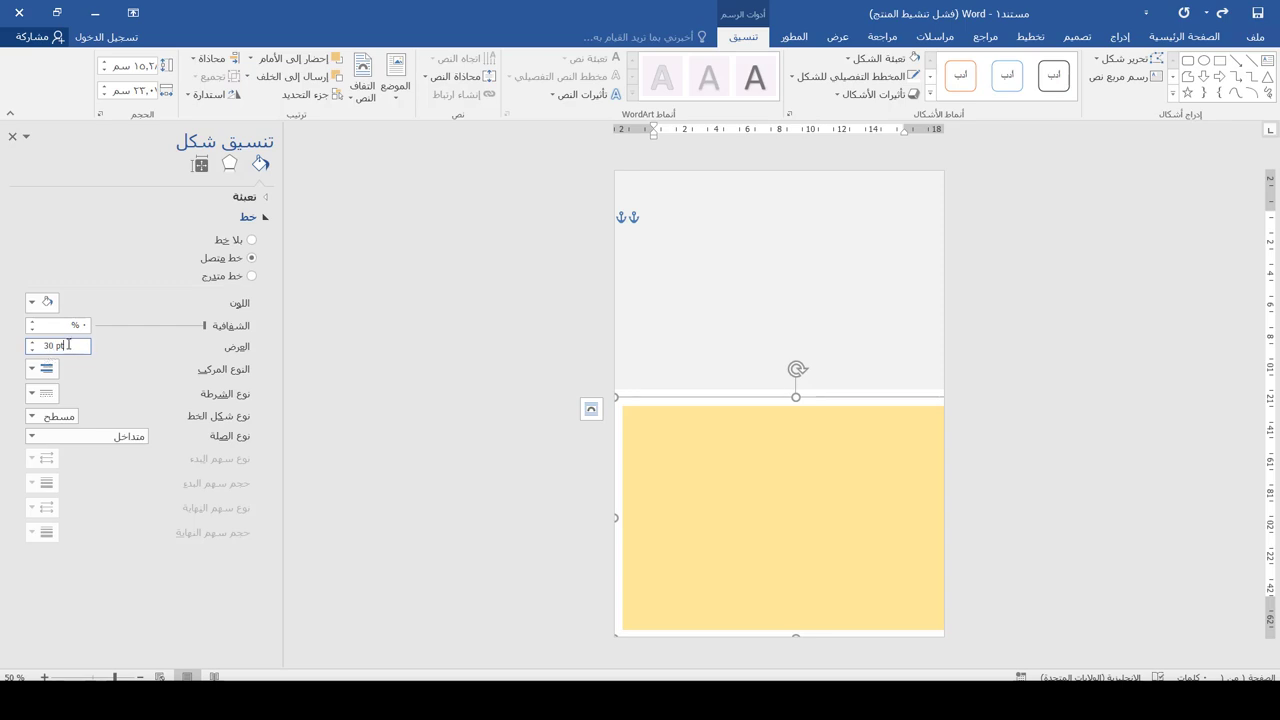
double_click(44, 345)
type("20")
key("Return")
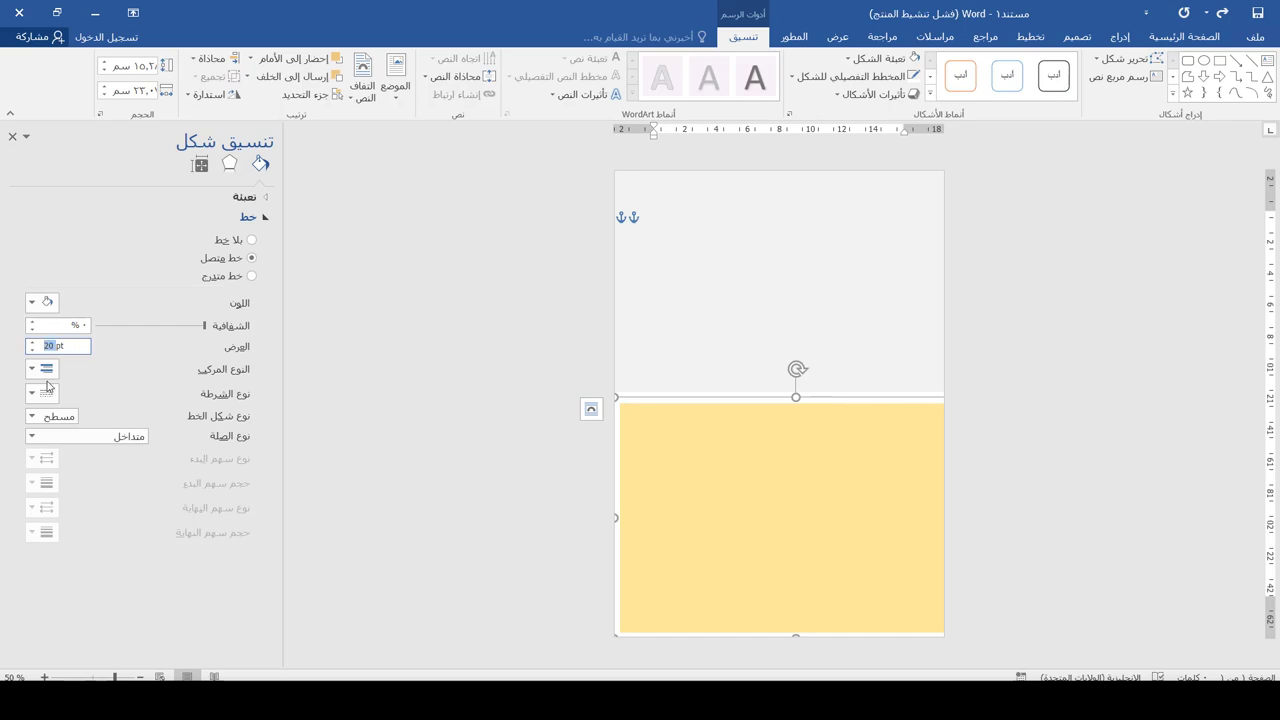
type("15")
key("Return")
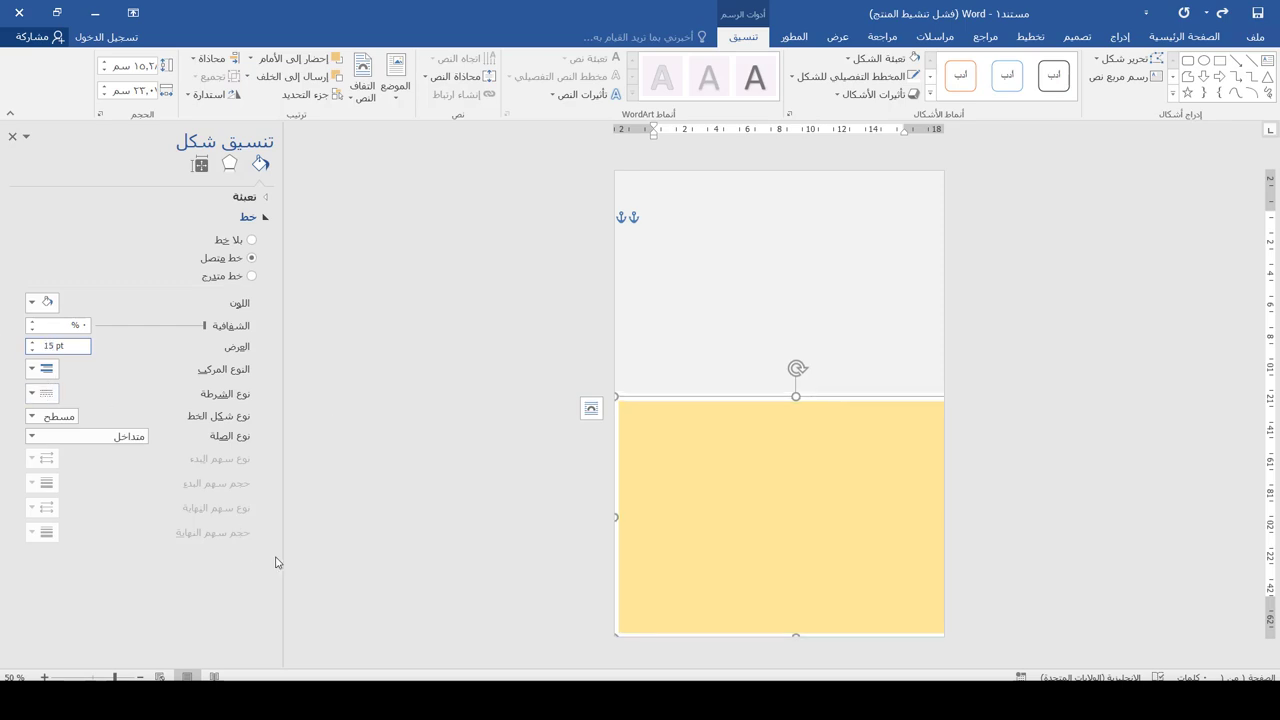
left_click_drag(617, 517, 591, 517)
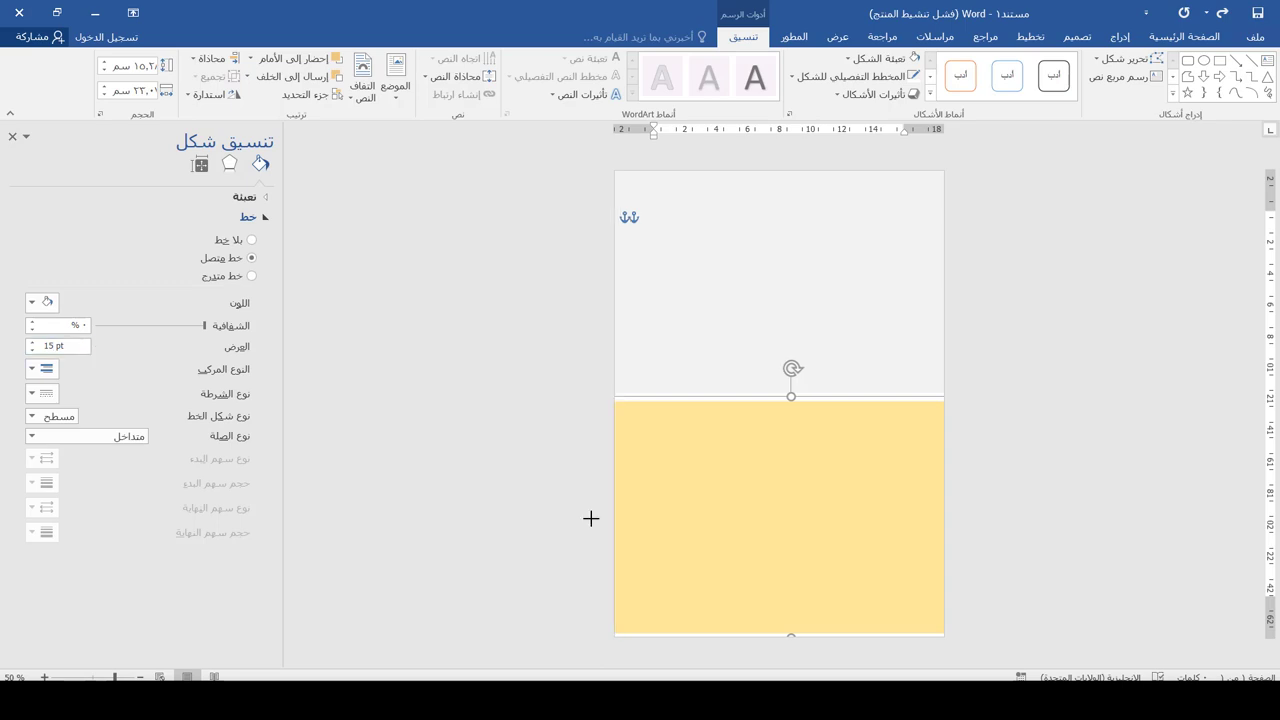
Draw a square across the grey–yellow boundary and nudge it slightly upward
left_click(750, 410)
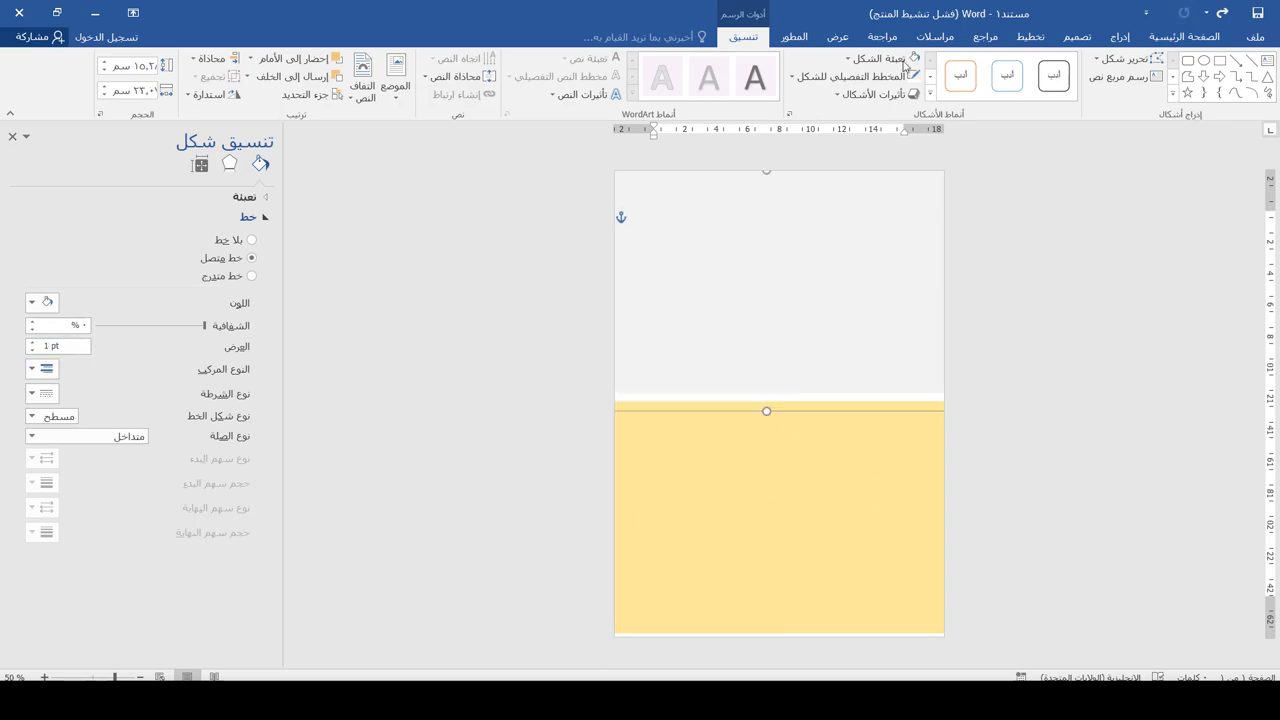
left_click(1120, 36)
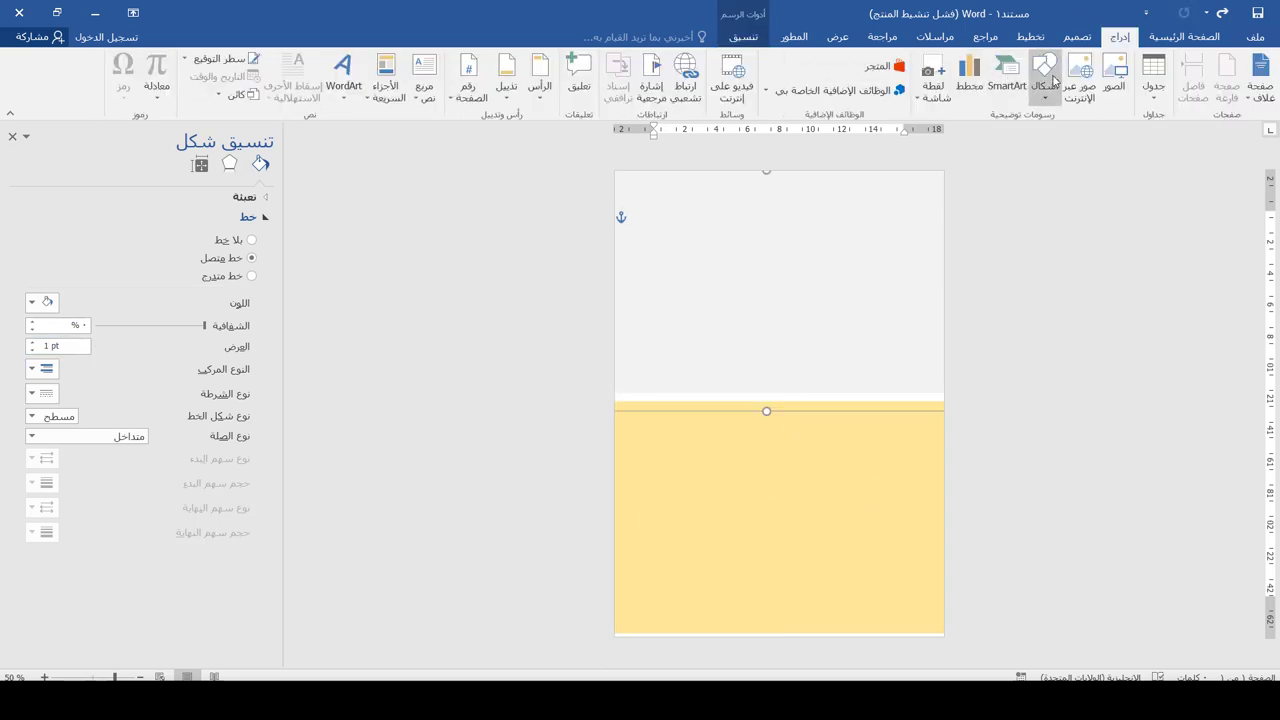
left_click(1046, 86)
left_click(1013, 133)
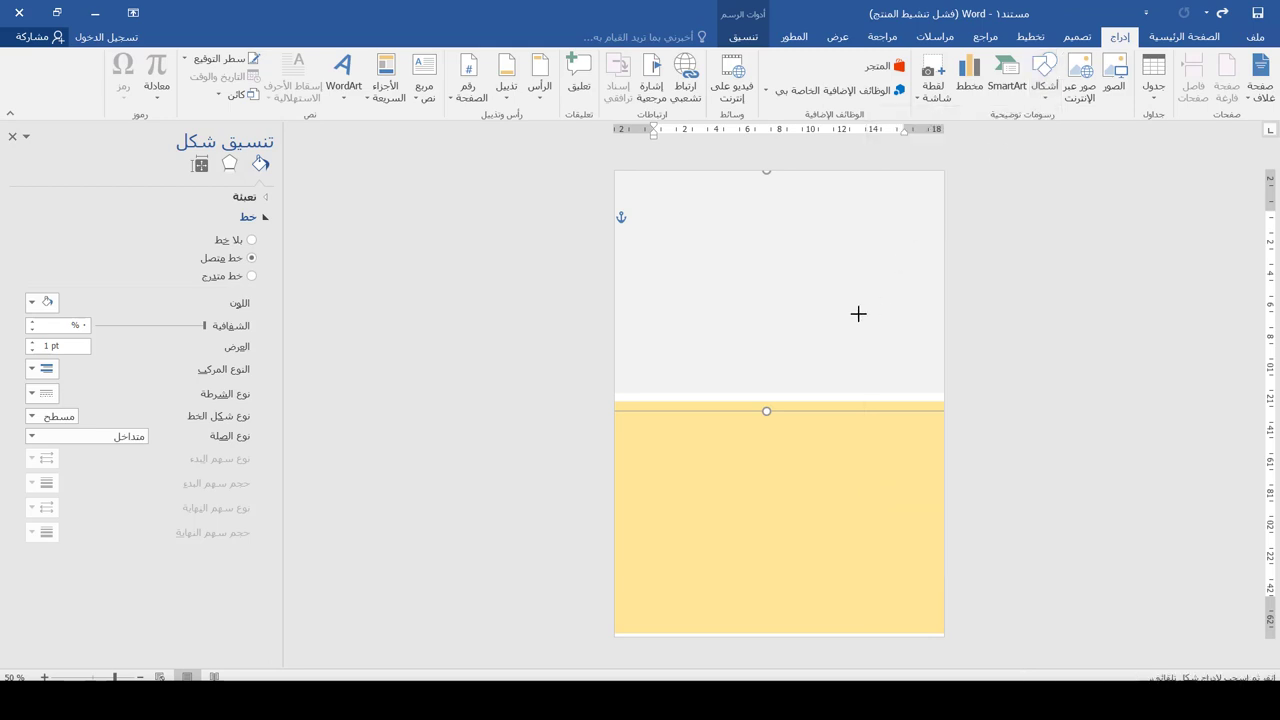
left_click_drag(852, 302, 690, 463)
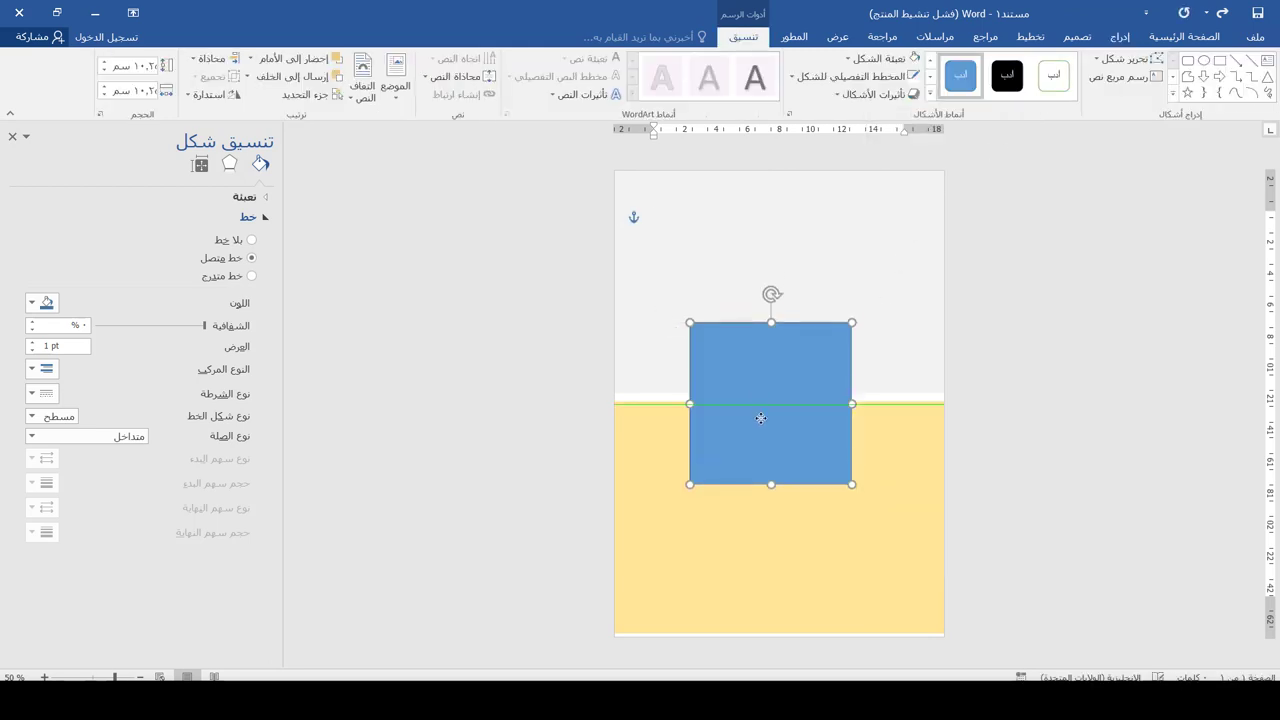
left_click_drag(761, 425, 761, 414)
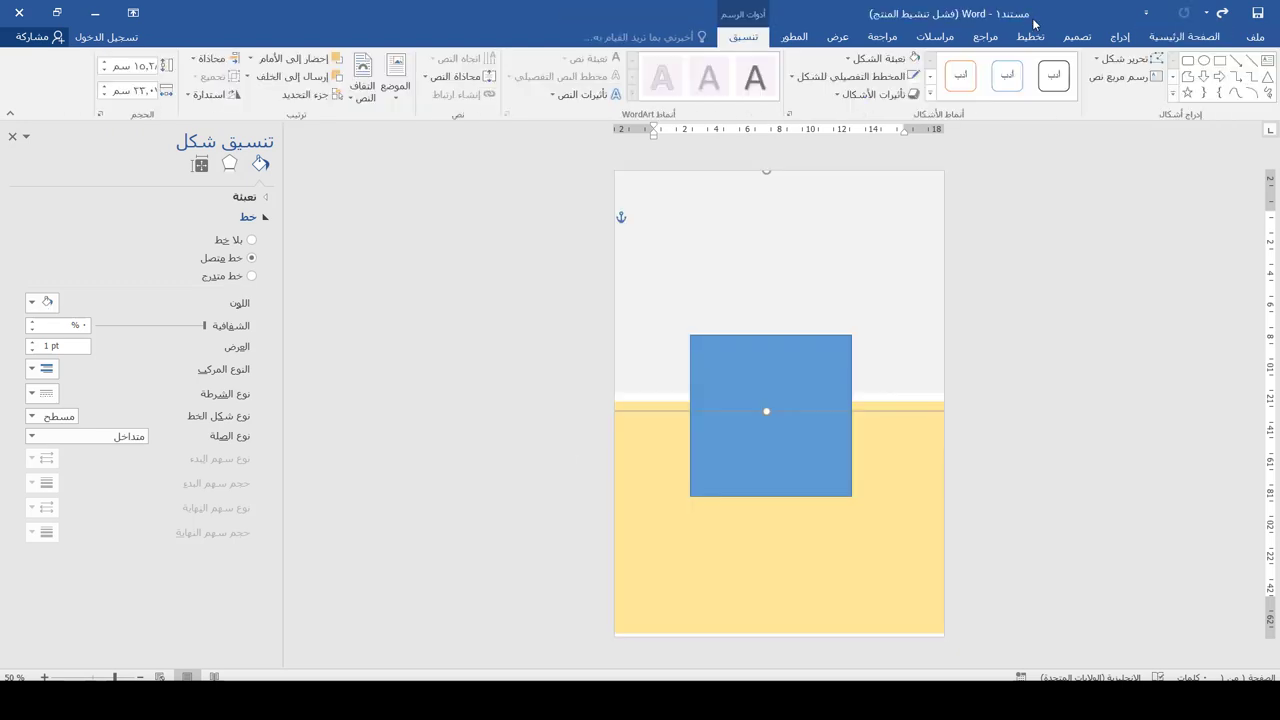
left_click(1120, 36)
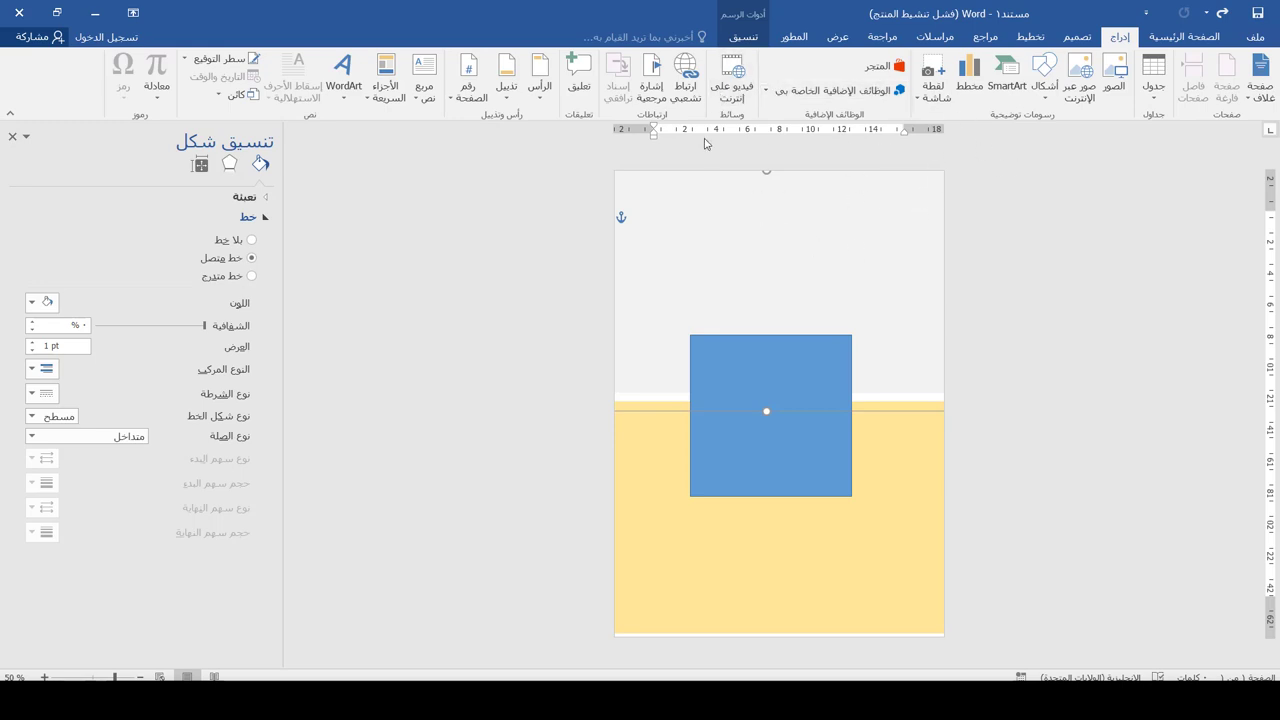
Draw a top-right text box with the republic, 'وزارة التعليم العالي' and 'جامعة بغداد/ كلية الطب' lines
left_click(425, 98)
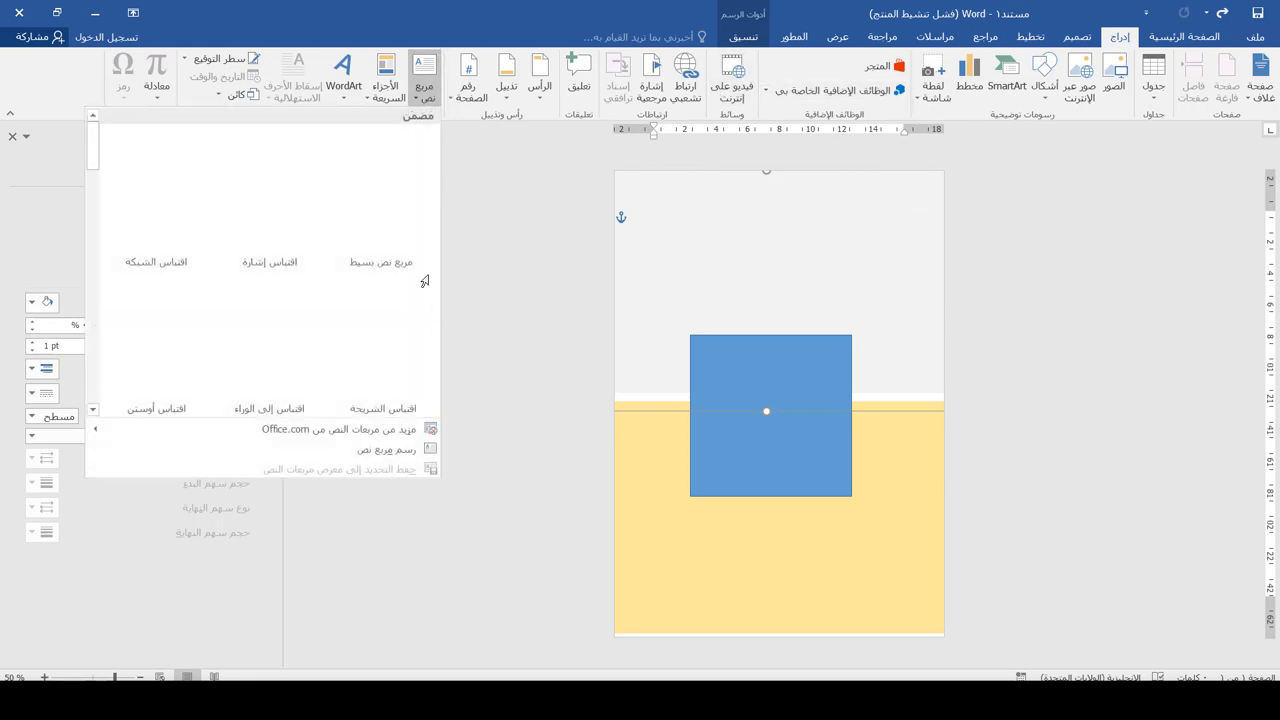
left_click(386, 451)
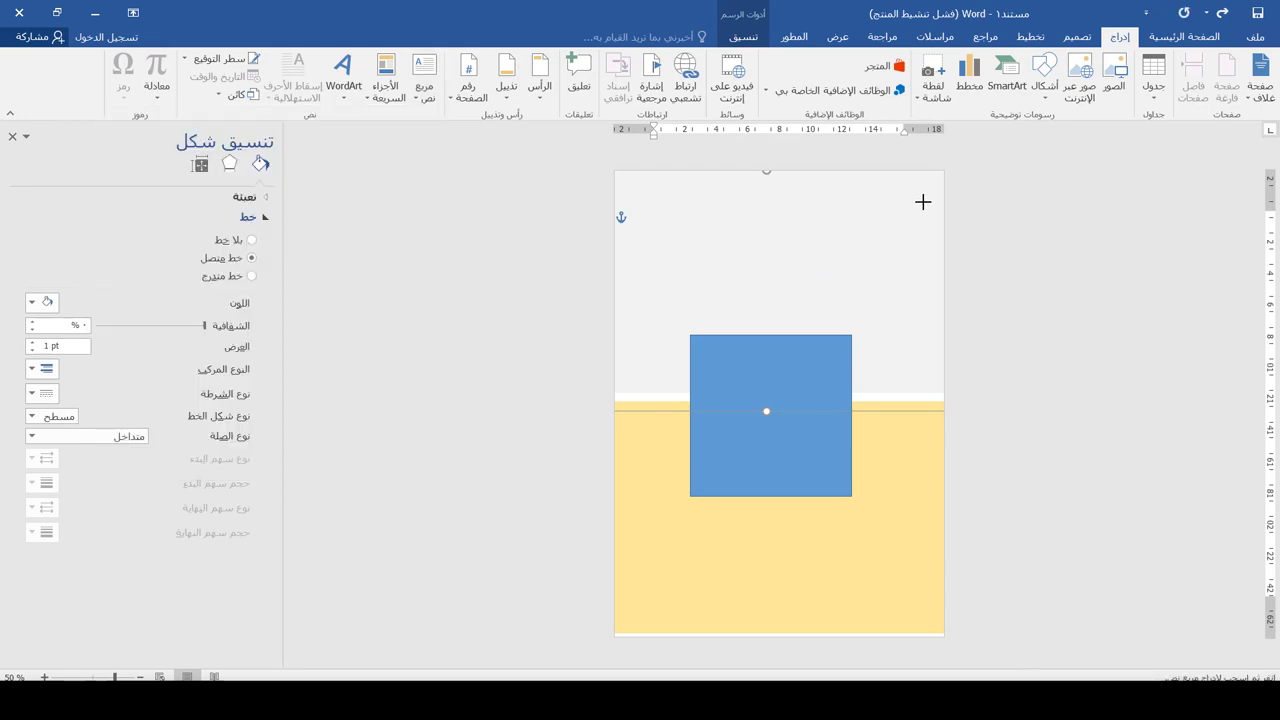
left_click_drag(924, 184, 820, 249)
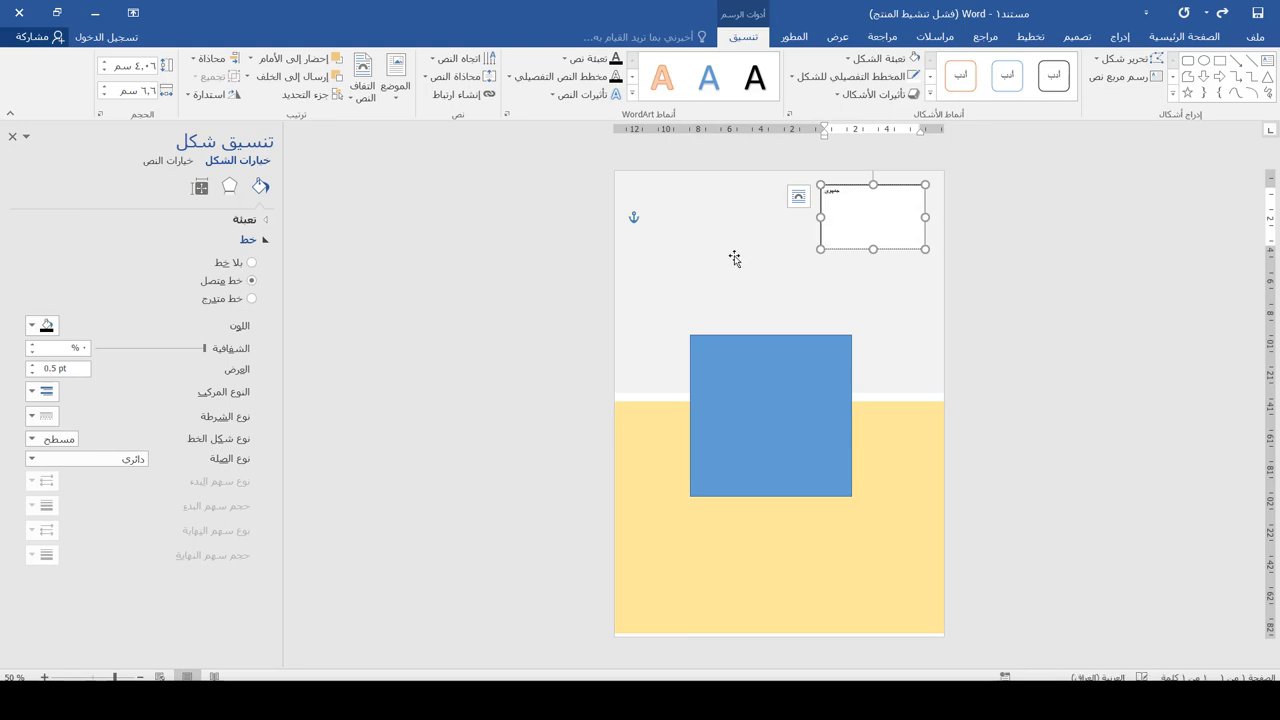
type("ة العراق")
key("Return")
type("وزارة")
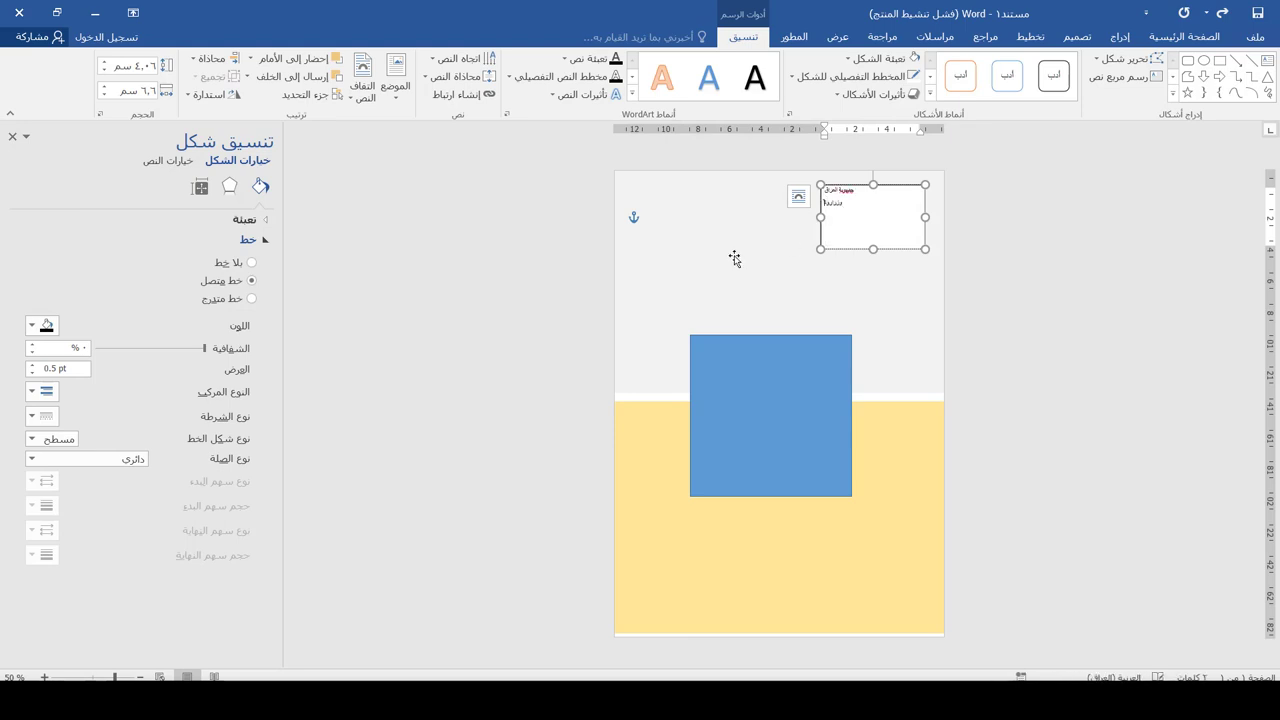
scroll(951, 214, "up", 7)
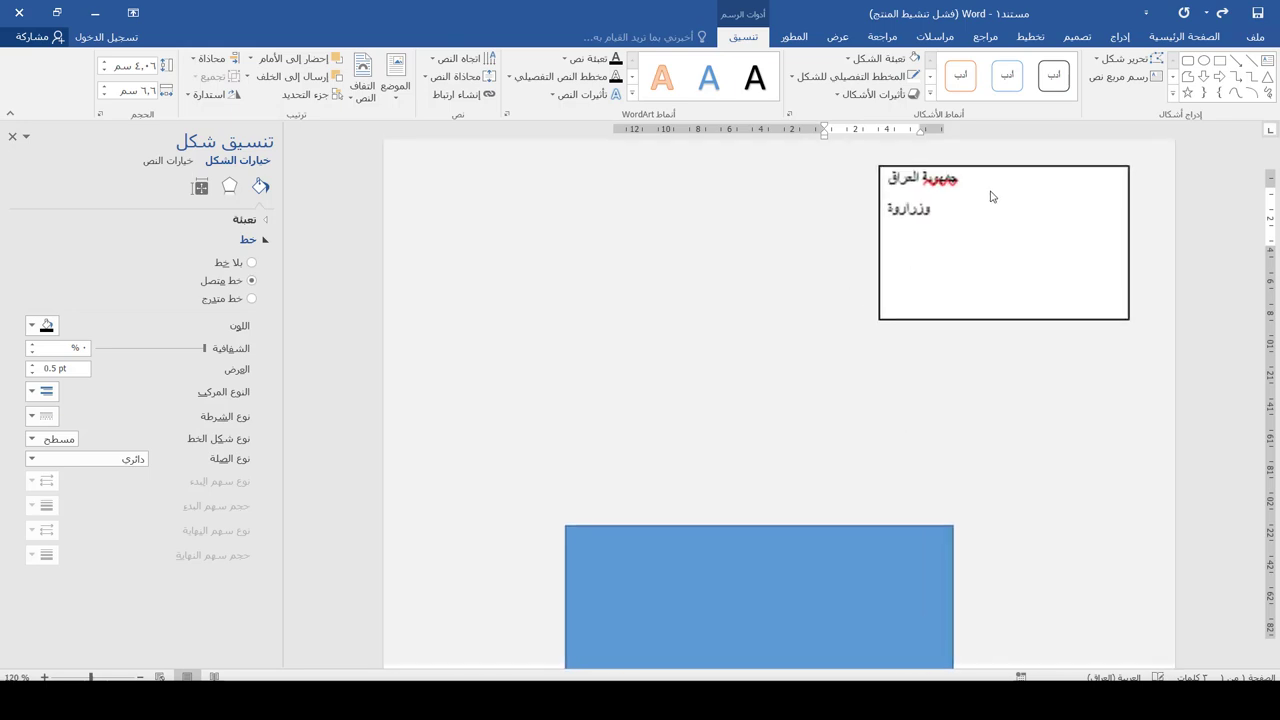
type("رة التعل")
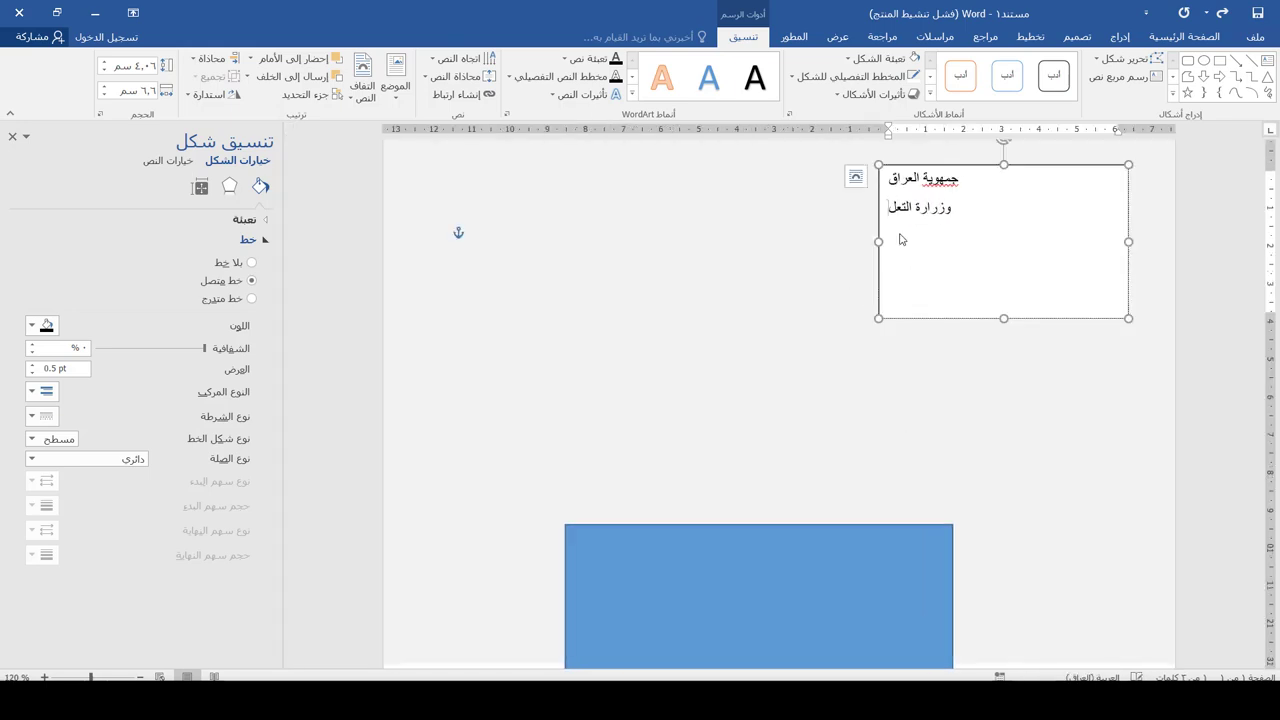
type("يم العالي")
key("Return")
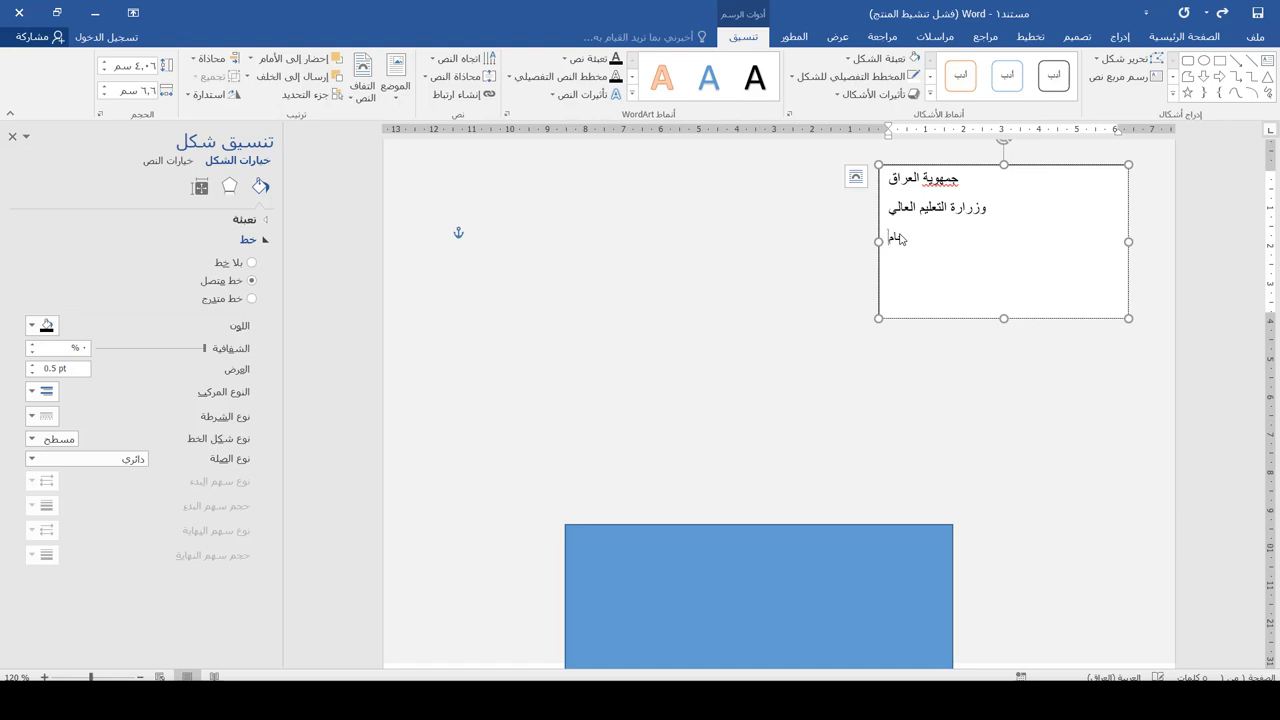
type("جامعة بغداد/ كلية الطب")
Make the header right-to-left in Al-Jazeera-Arabic-Bold and fix the typo in the first word
key("ctrl+a")
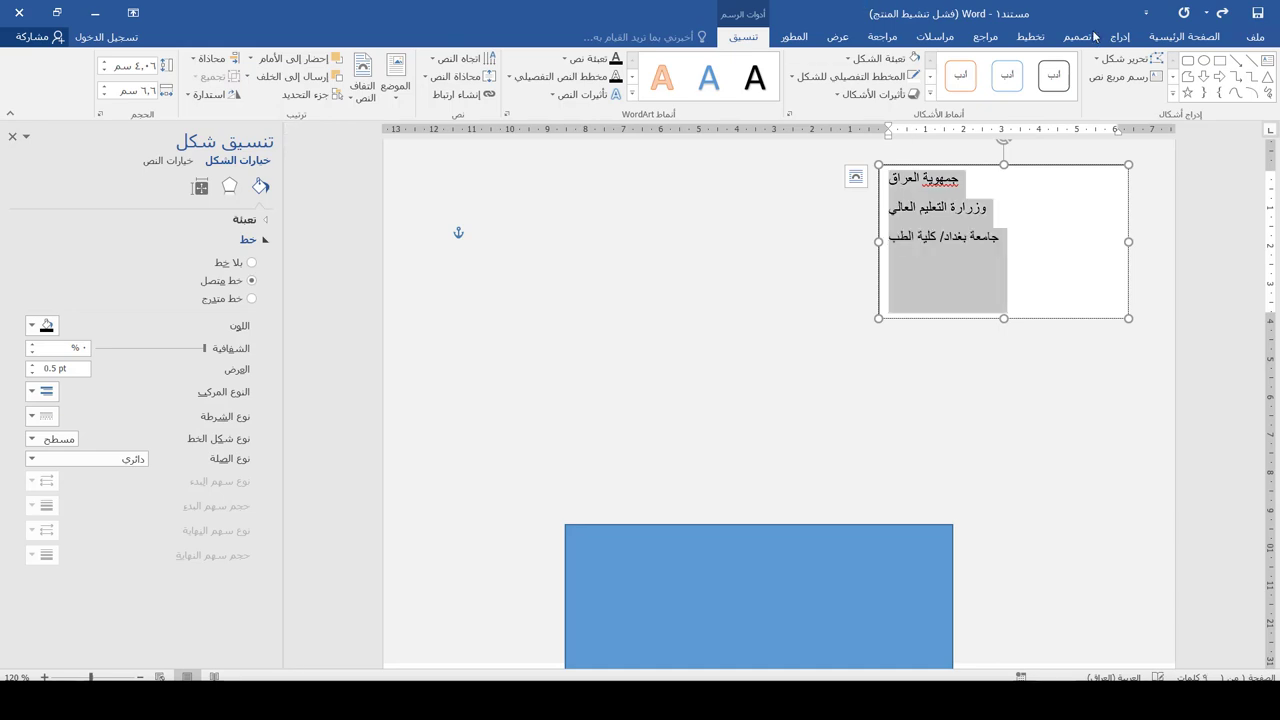
left_click(1180, 37)
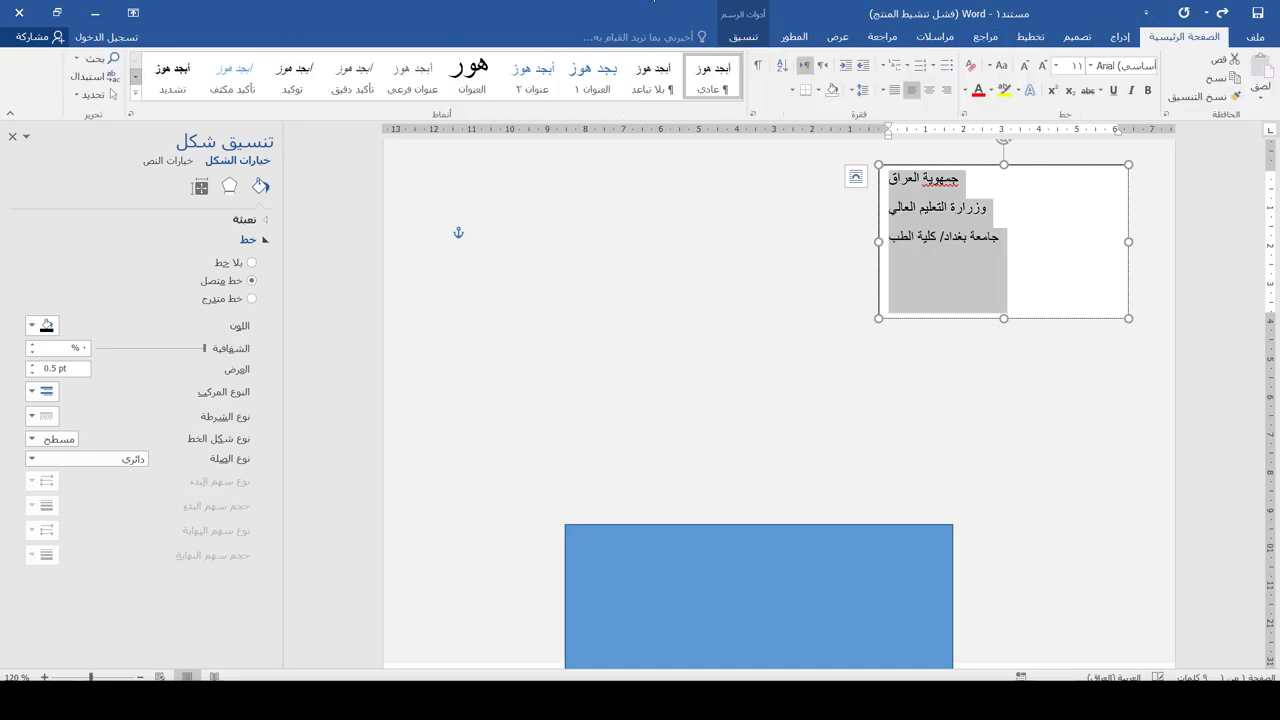
left_click(823, 67)
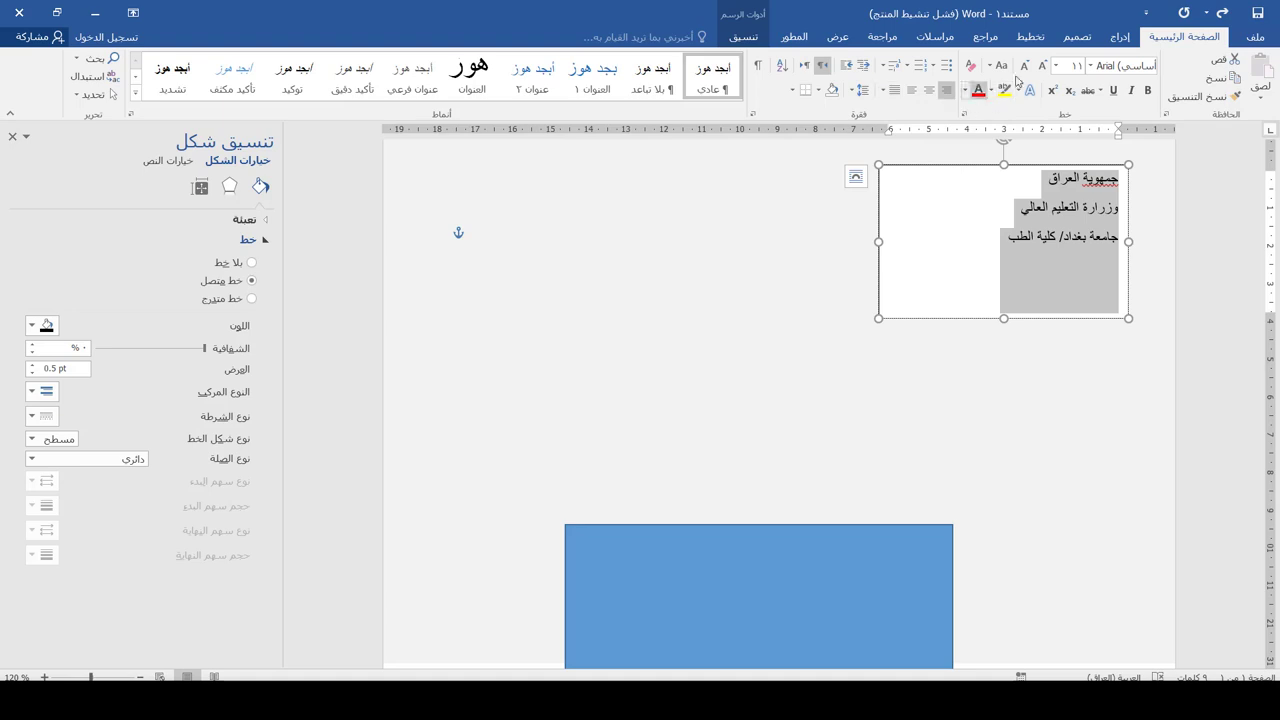
left_click(1091, 65)
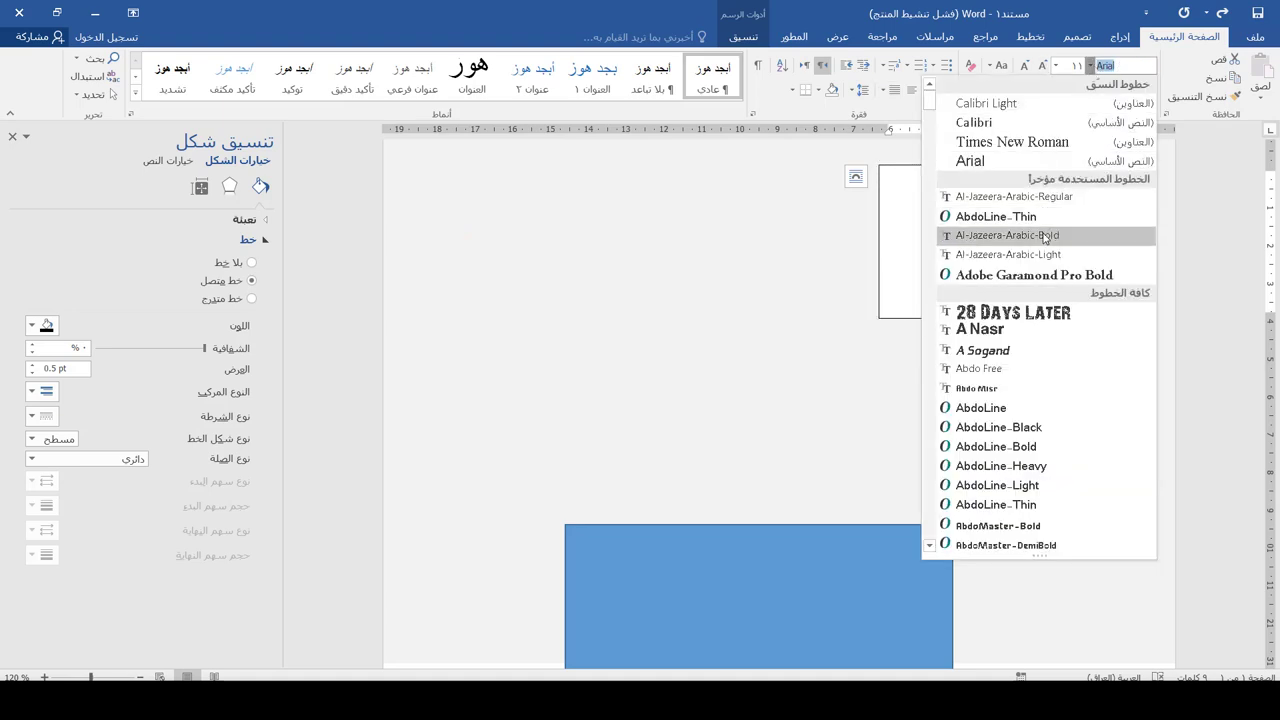
left_click(1040, 235)
left_click(1090, 186)
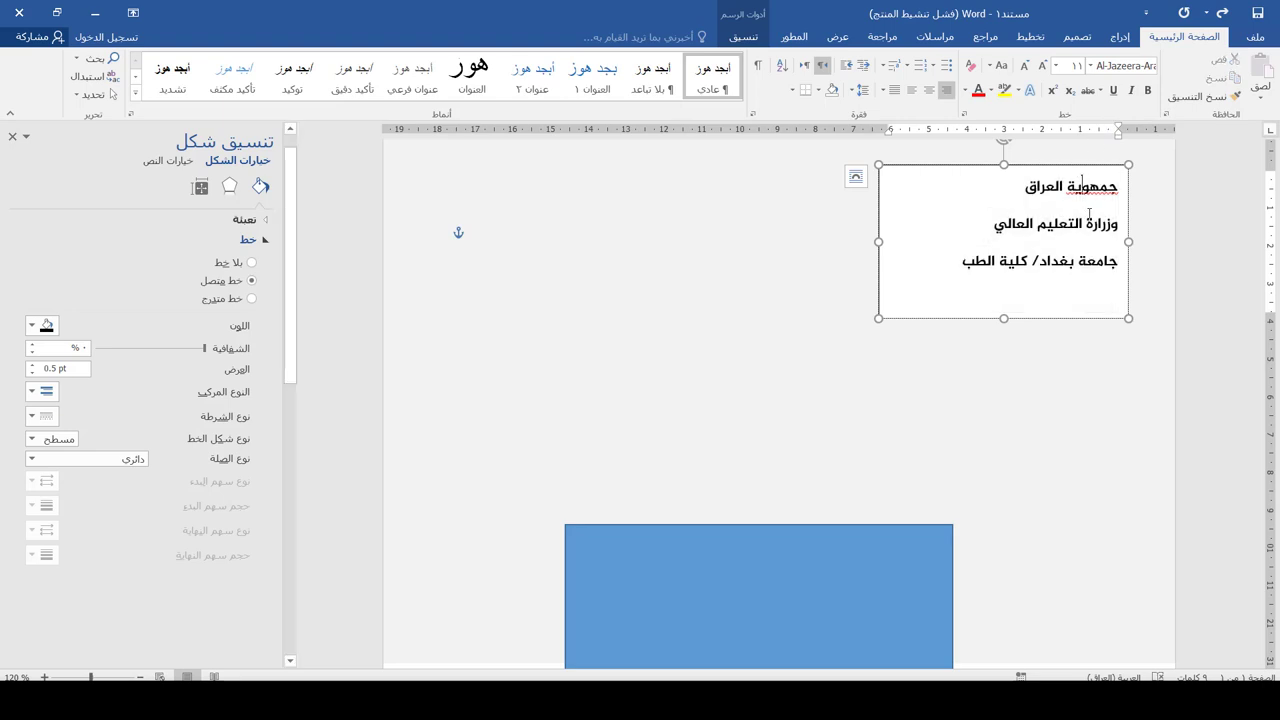
type("ر")
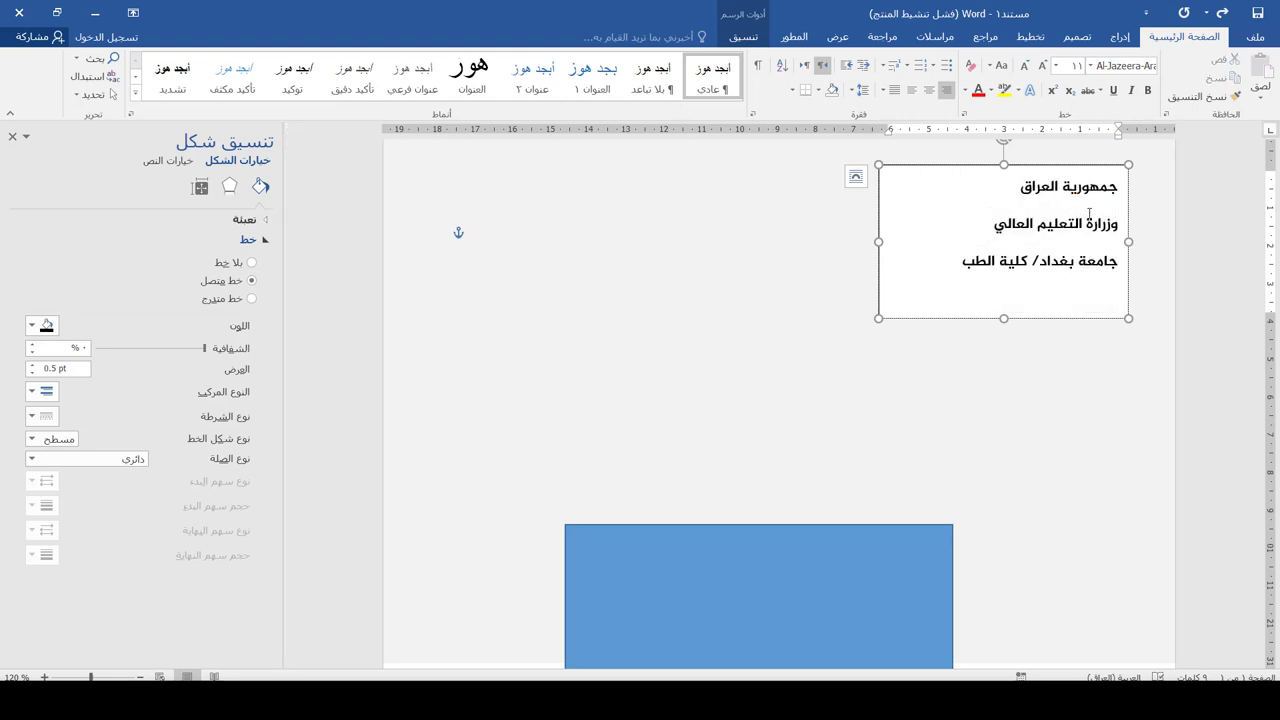
Tighten the paragraph spacing of the header lines
key("ctrl+a")
key("ctrl+c")
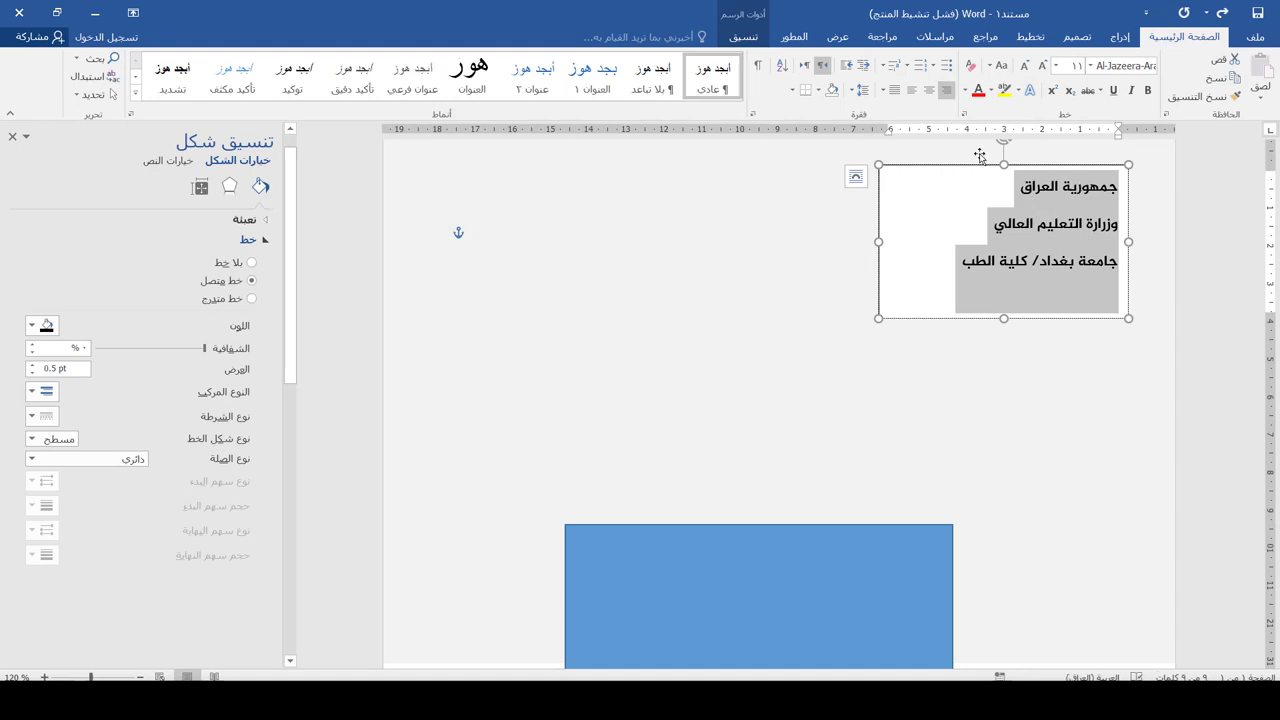
left_click(858, 89)
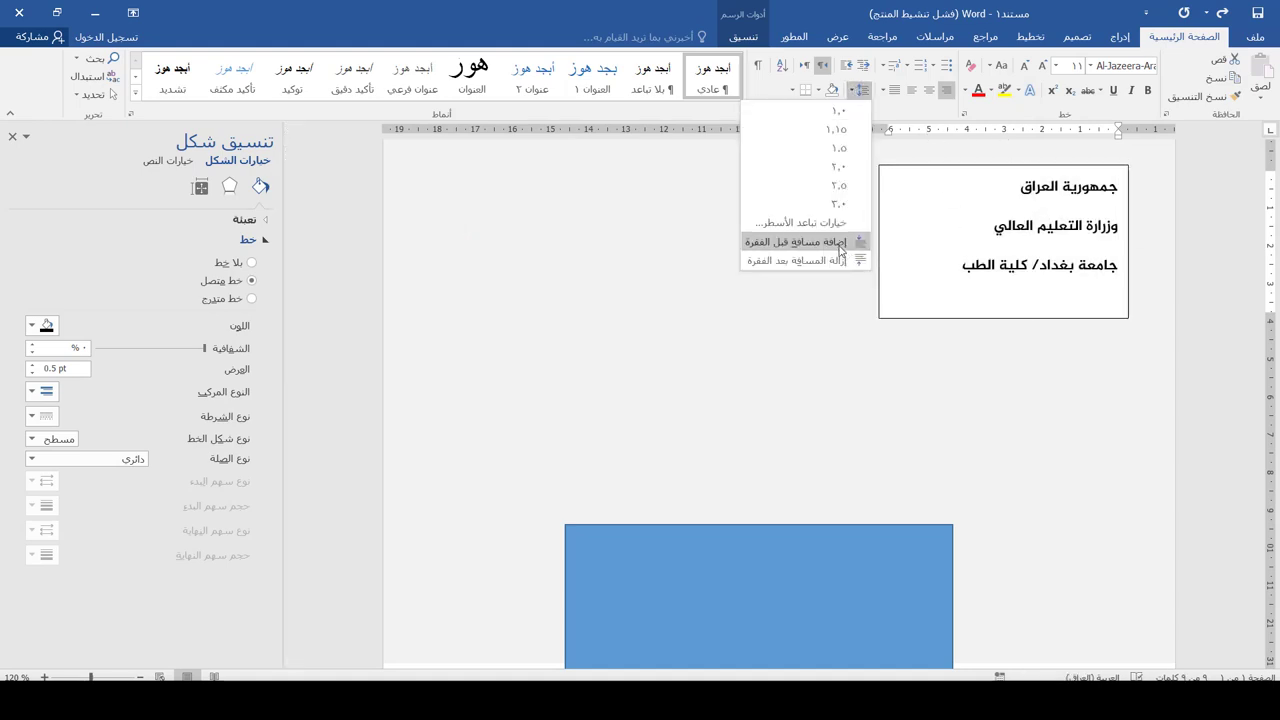
left_click(701, 231)
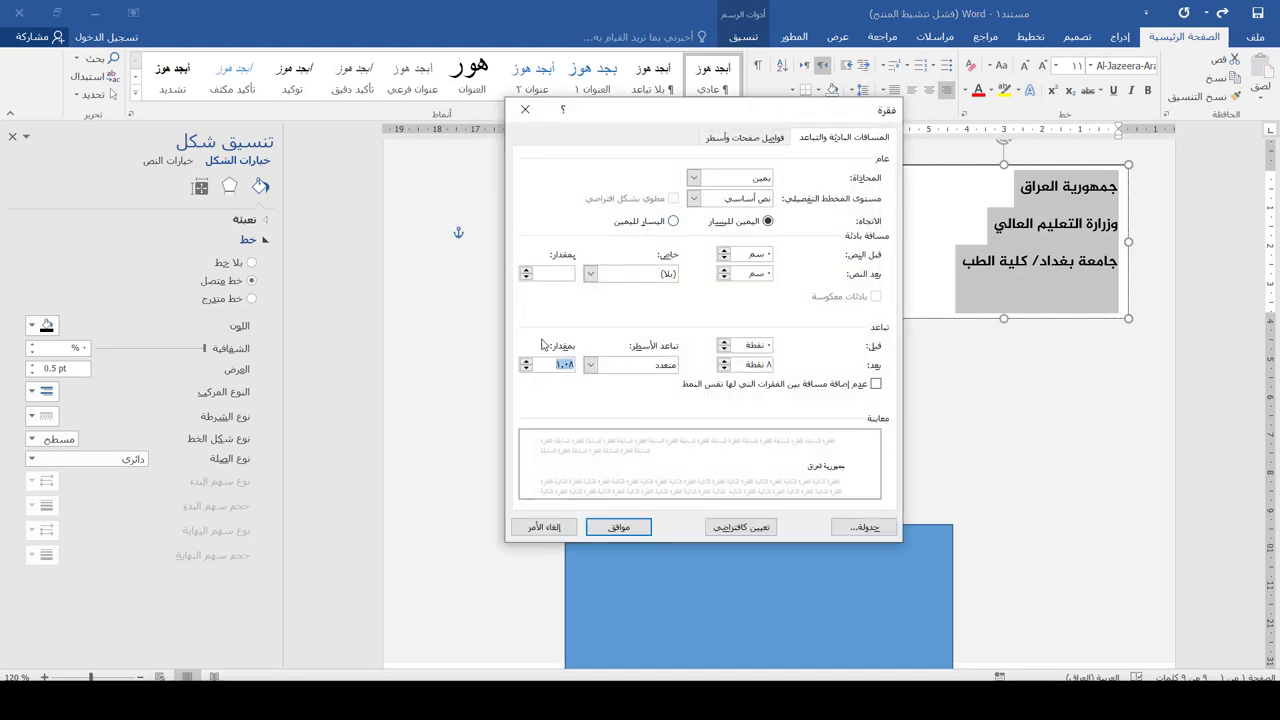
key("Return")
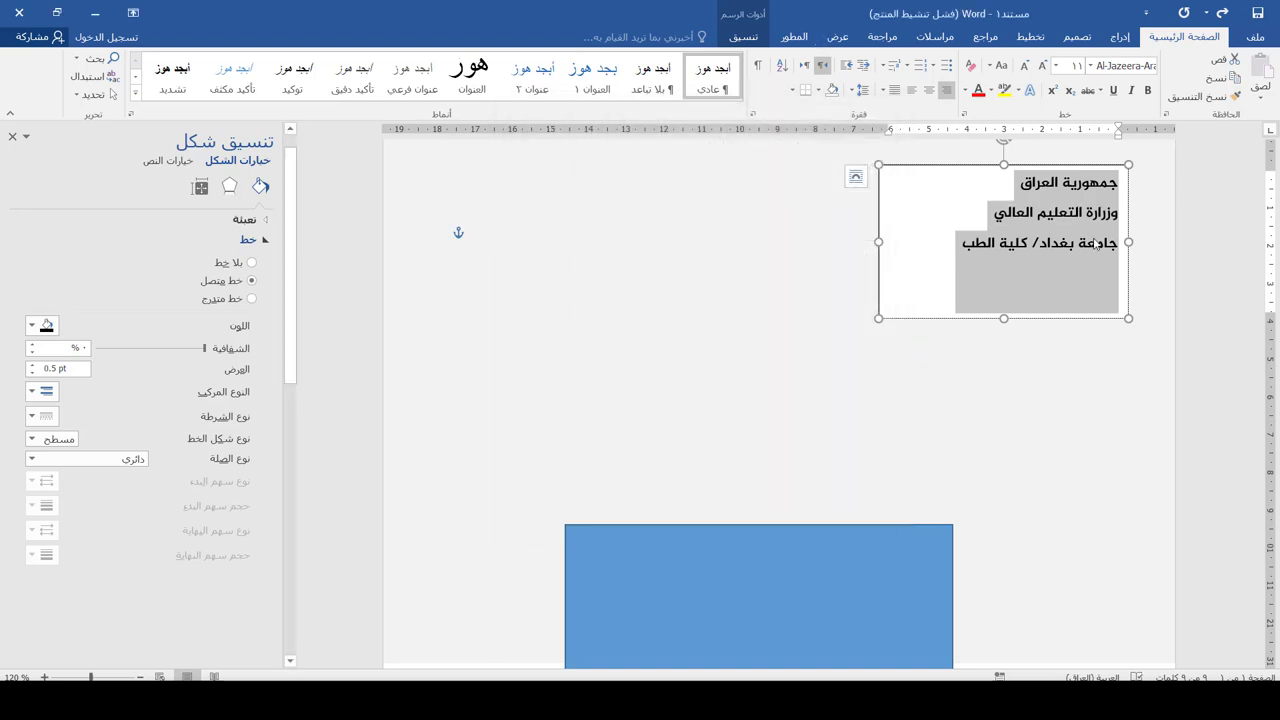
Remove the header text box's border and enlarge the text to size 12
left_click(740, 37)
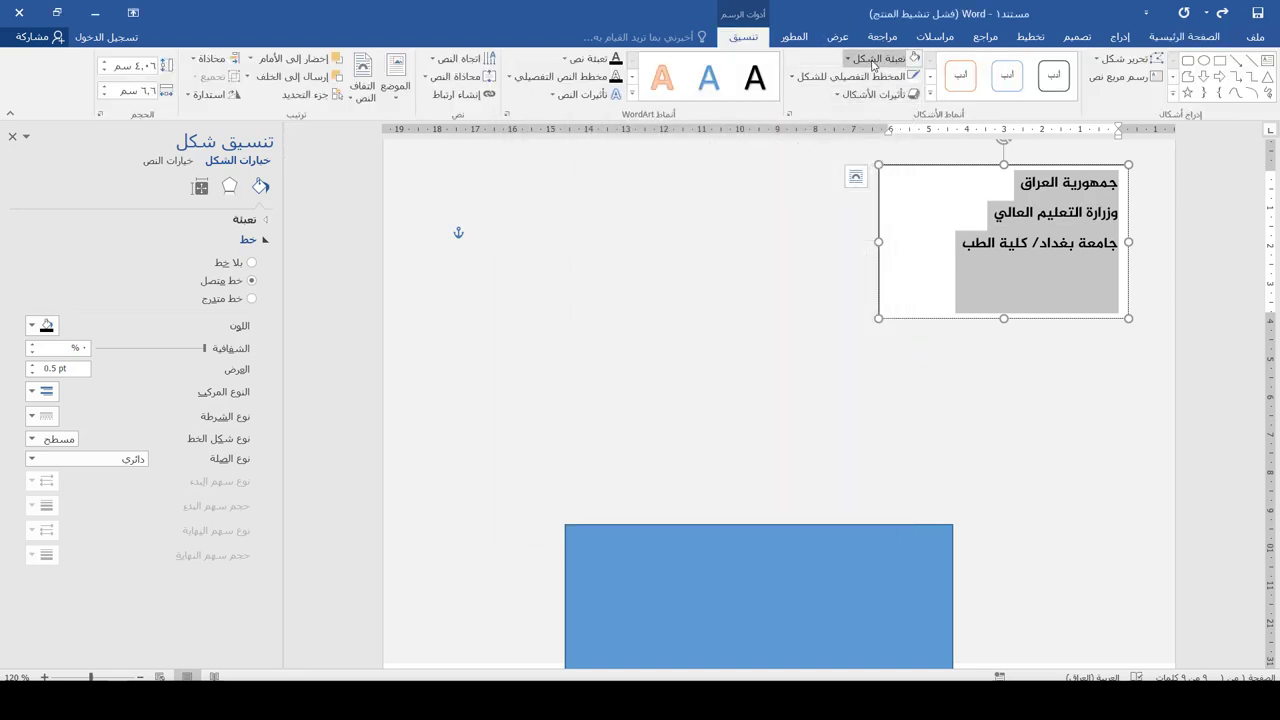
left_click(878, 58)
left_click(862, 77)
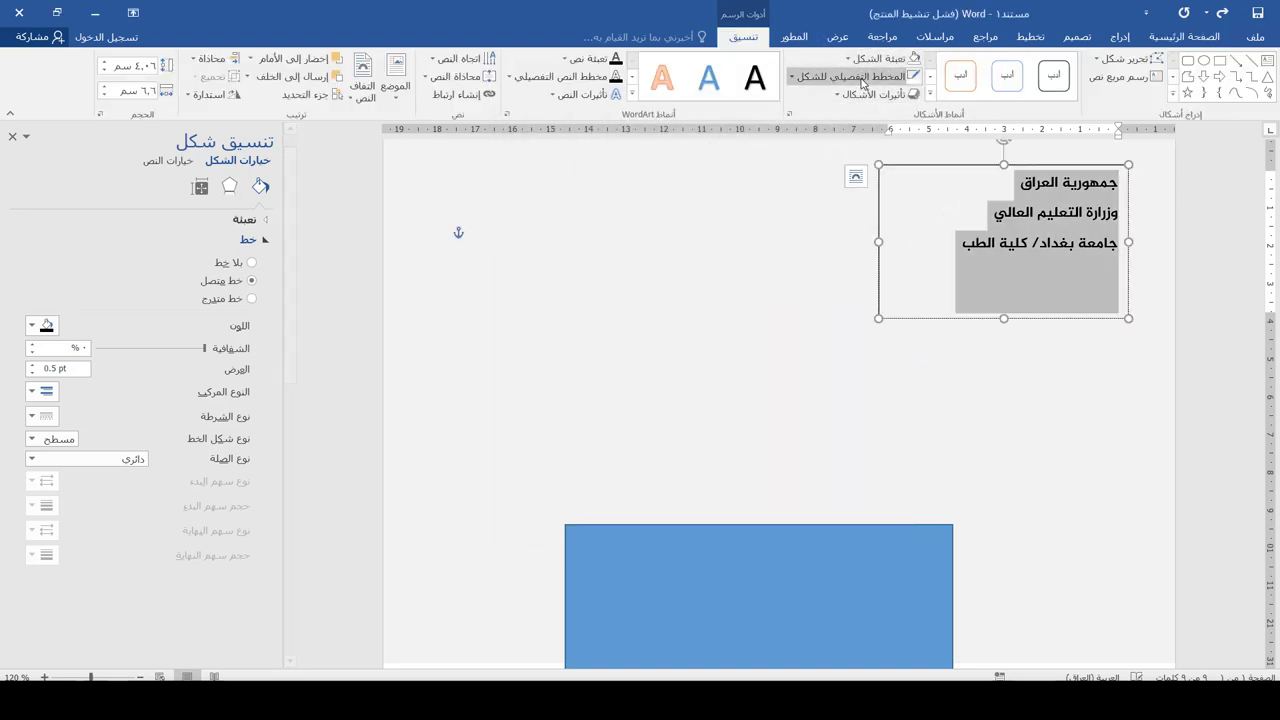
left_click(862, 77)
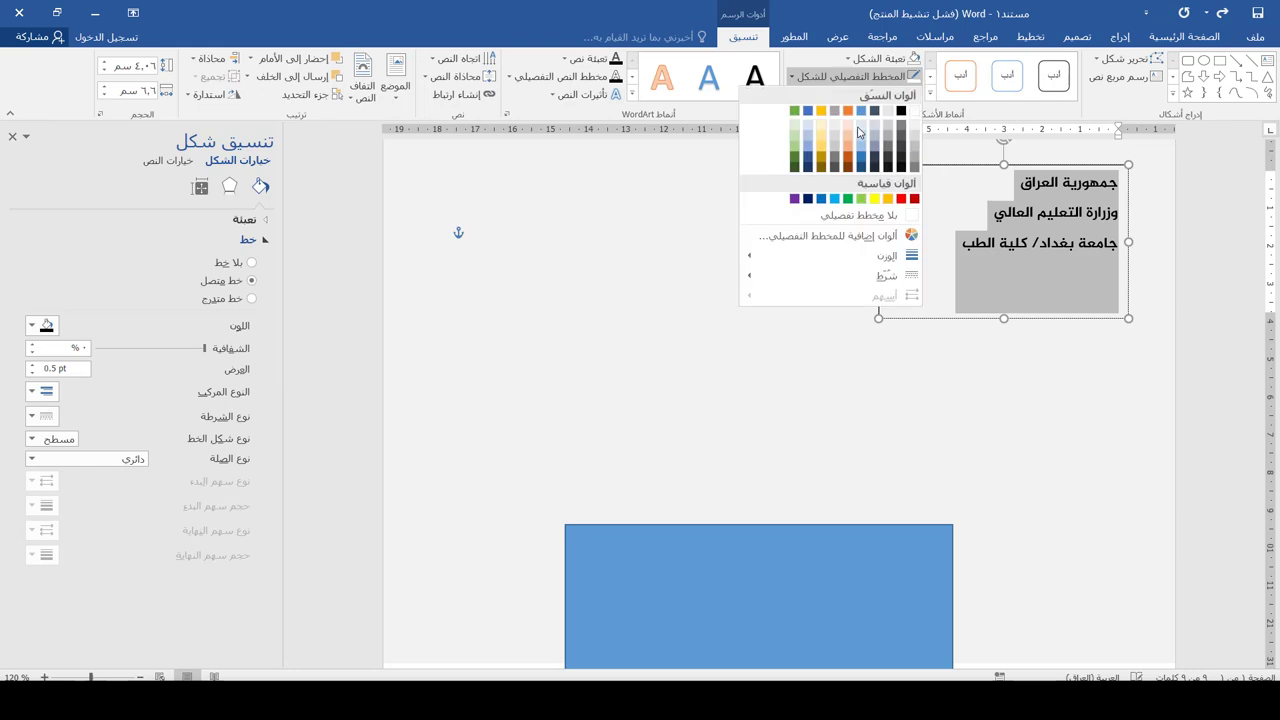
left_click(866, 215)
scroll(983, 257, "down", 1)
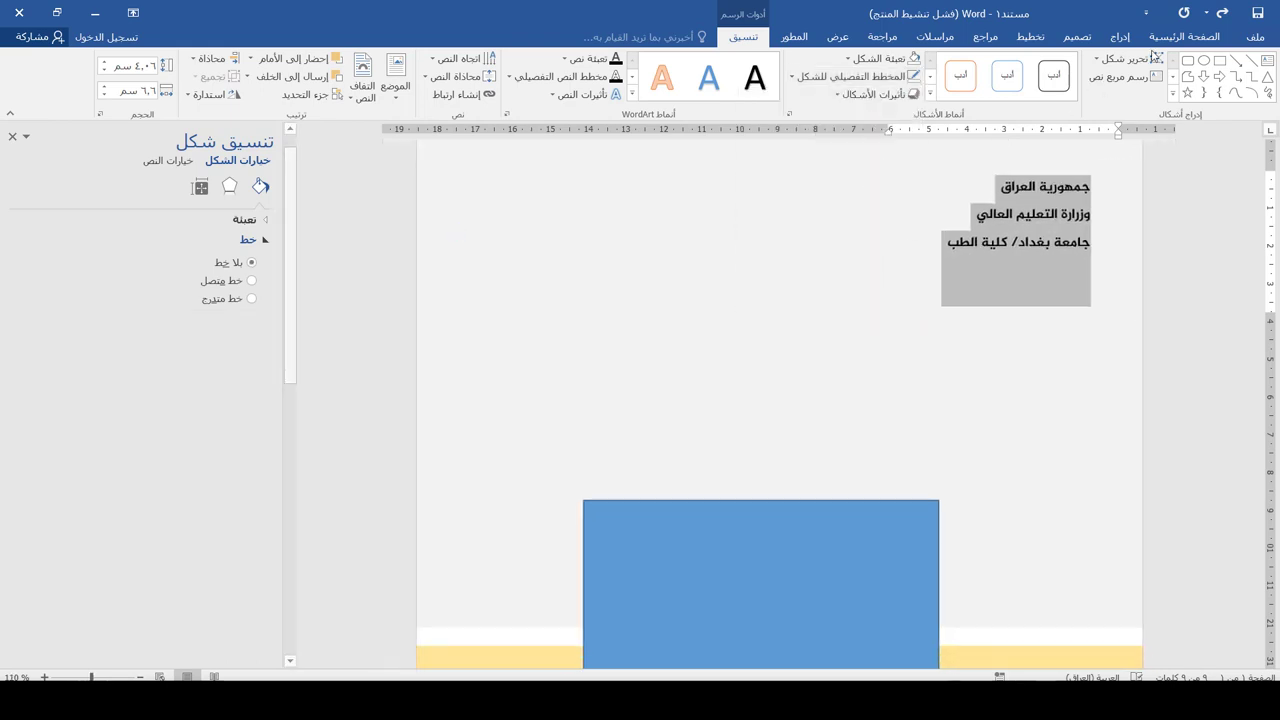
left_click(1185, 37)
left_click(1042, 66)
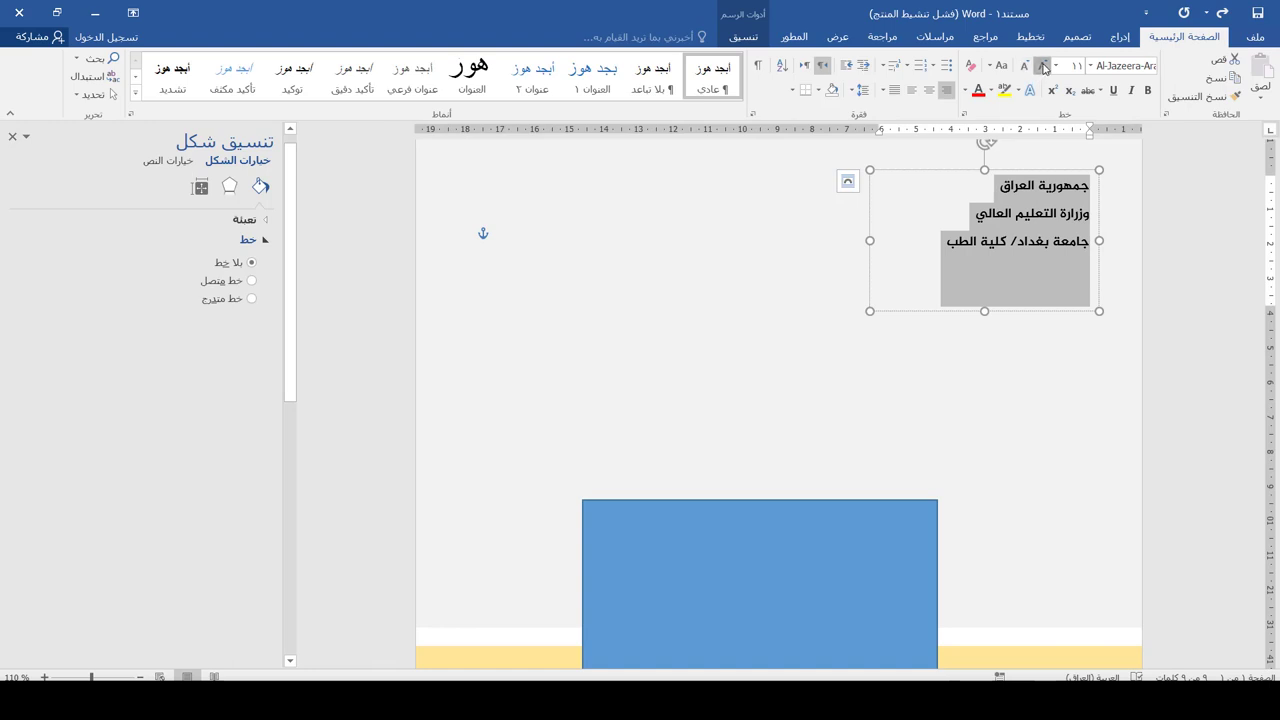
scroll(848, 181, "down", 2)
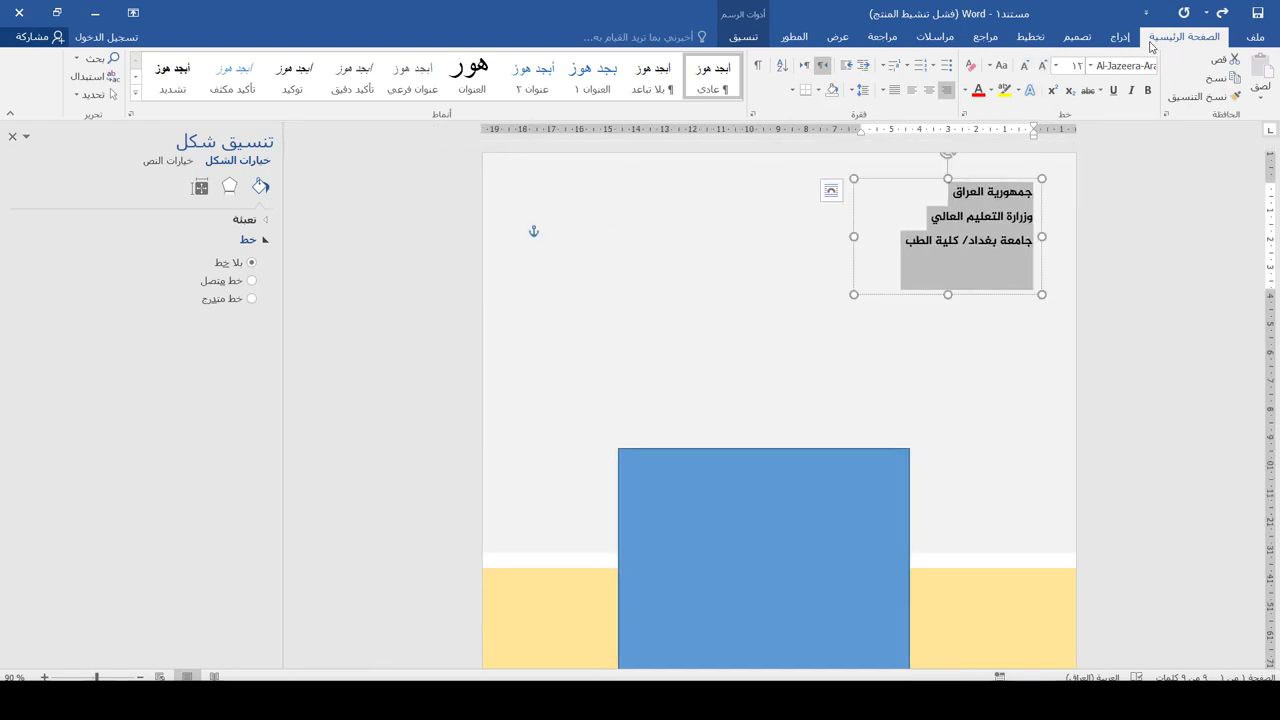
left_click(756, 585)
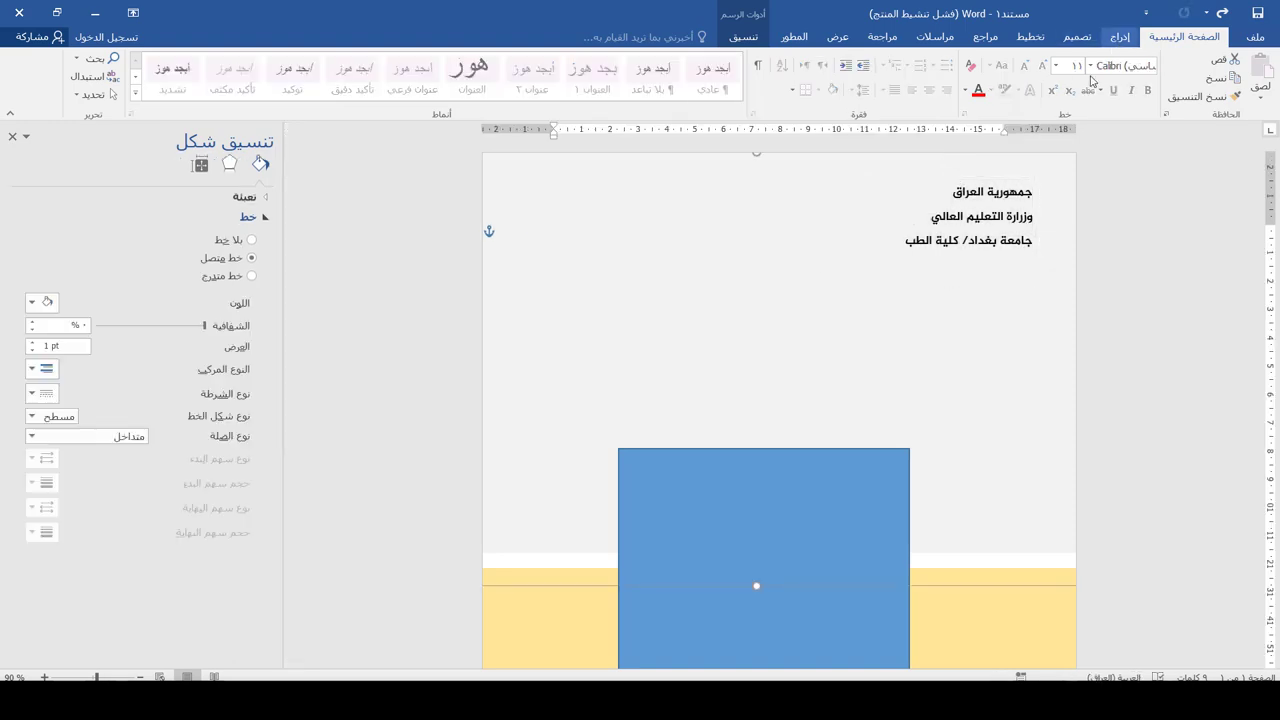
Insert the round logo, set it In Front of Text, and enlarge it at the top-left
left_click(1120, 36)
left_click(1118, 82)
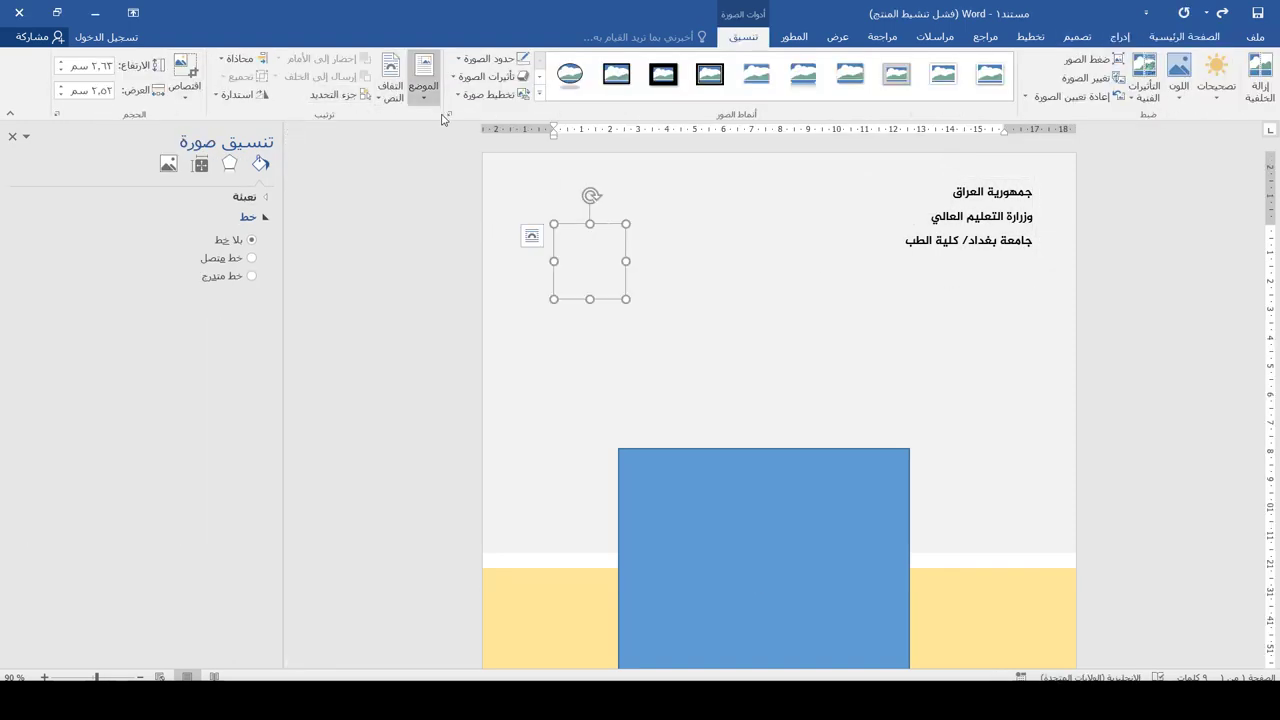
left_click(399, 100)
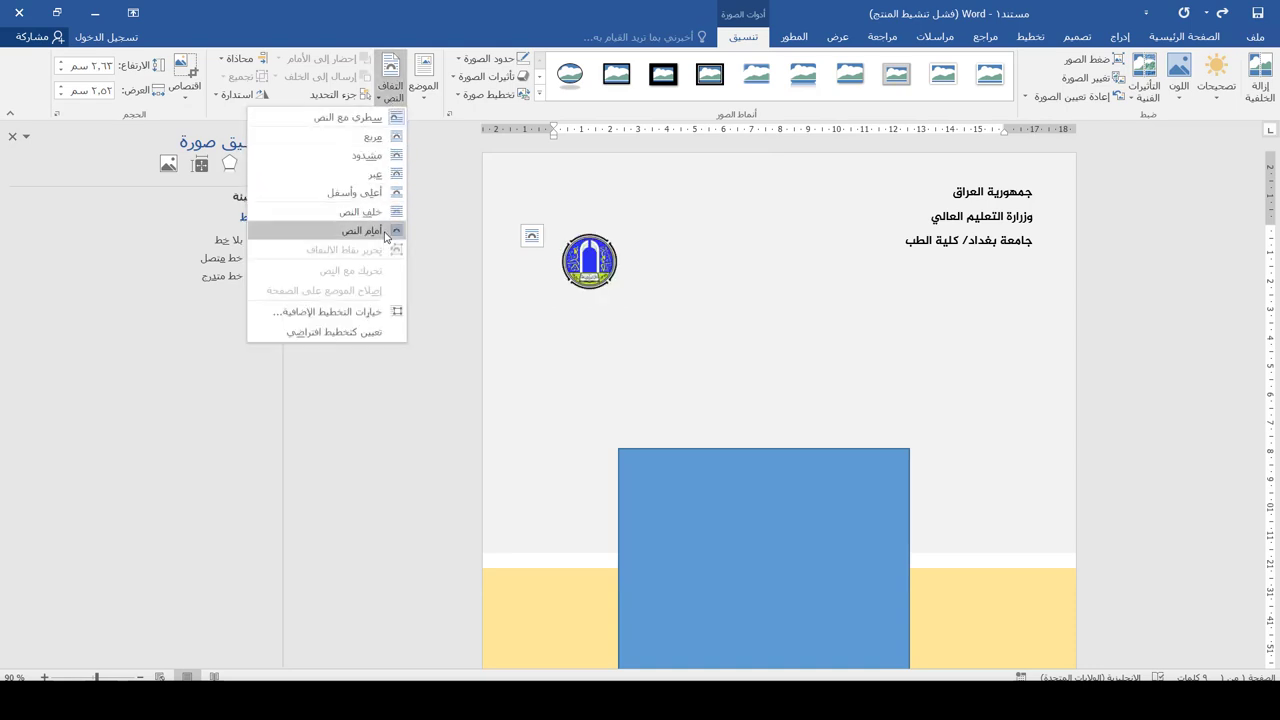
left_click(310, 228)
left_click_drag(626, 224, 611, 209)
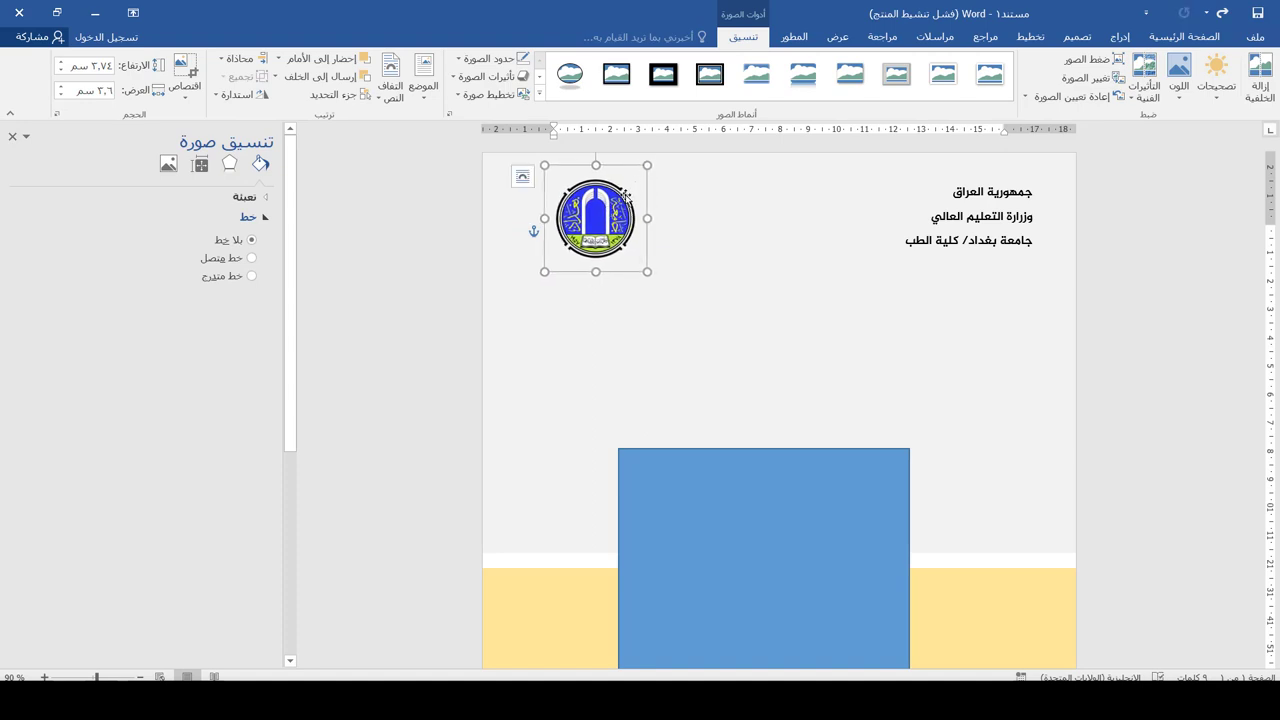
scroll(703, 294, "down", 1, "ctrl")
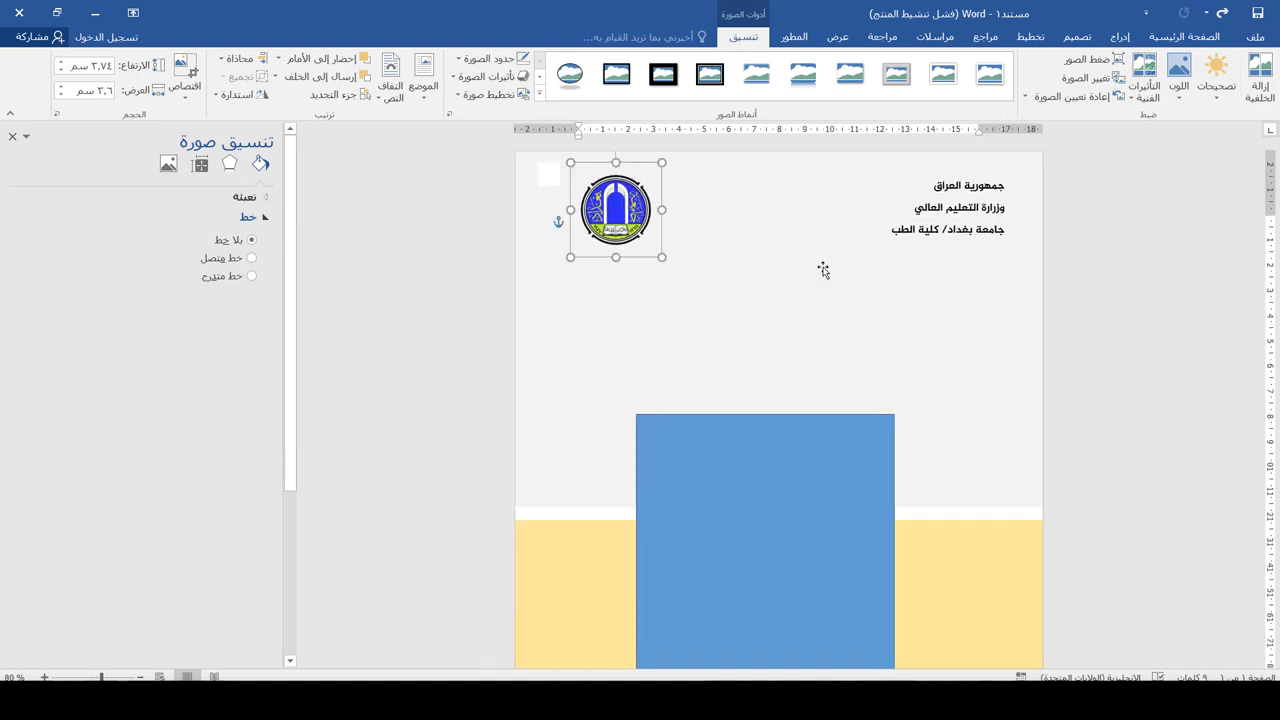
key("Escape")
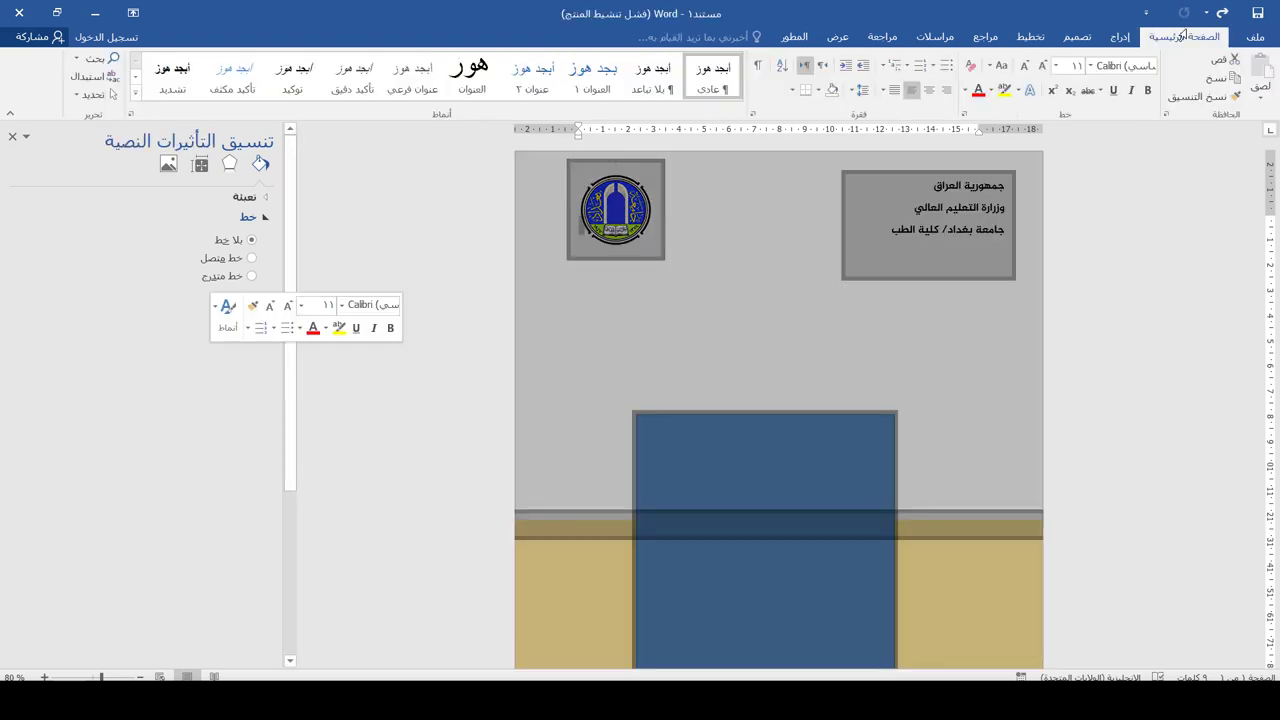
Start a new text box with Draw Text Box
left_click(1119, 37)
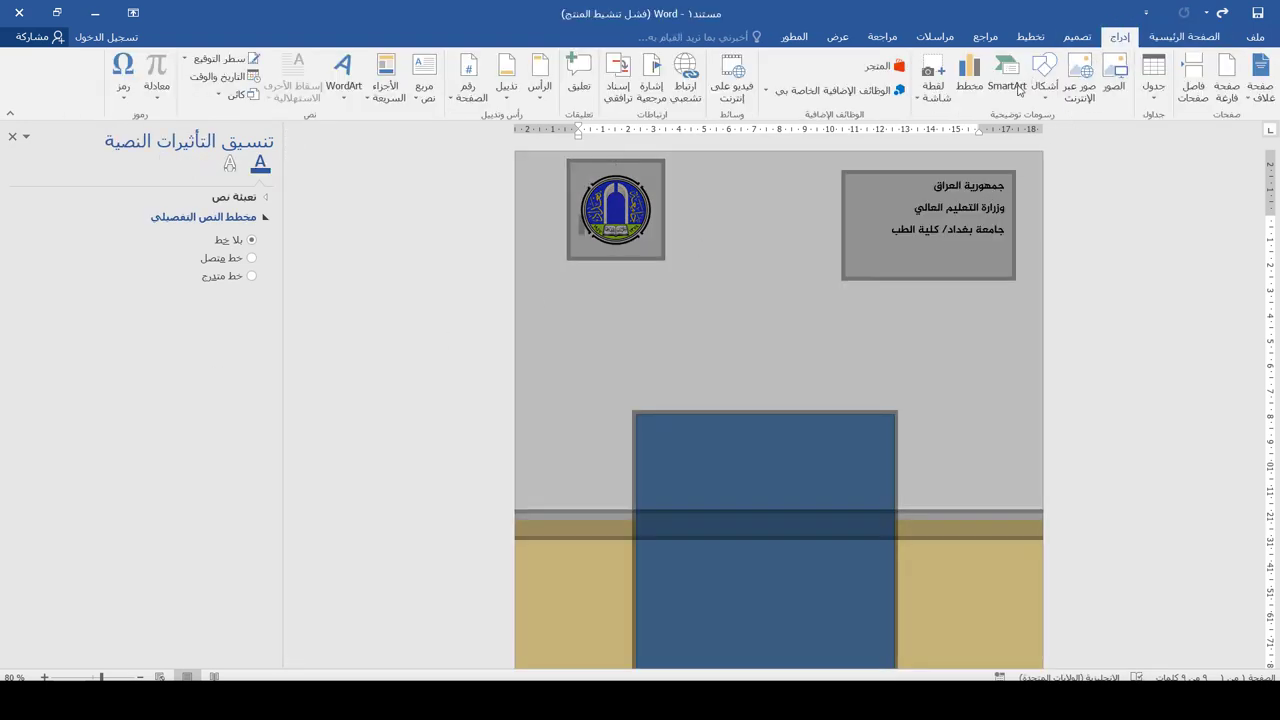
left_click(424, 88)
left_click(385, 449)
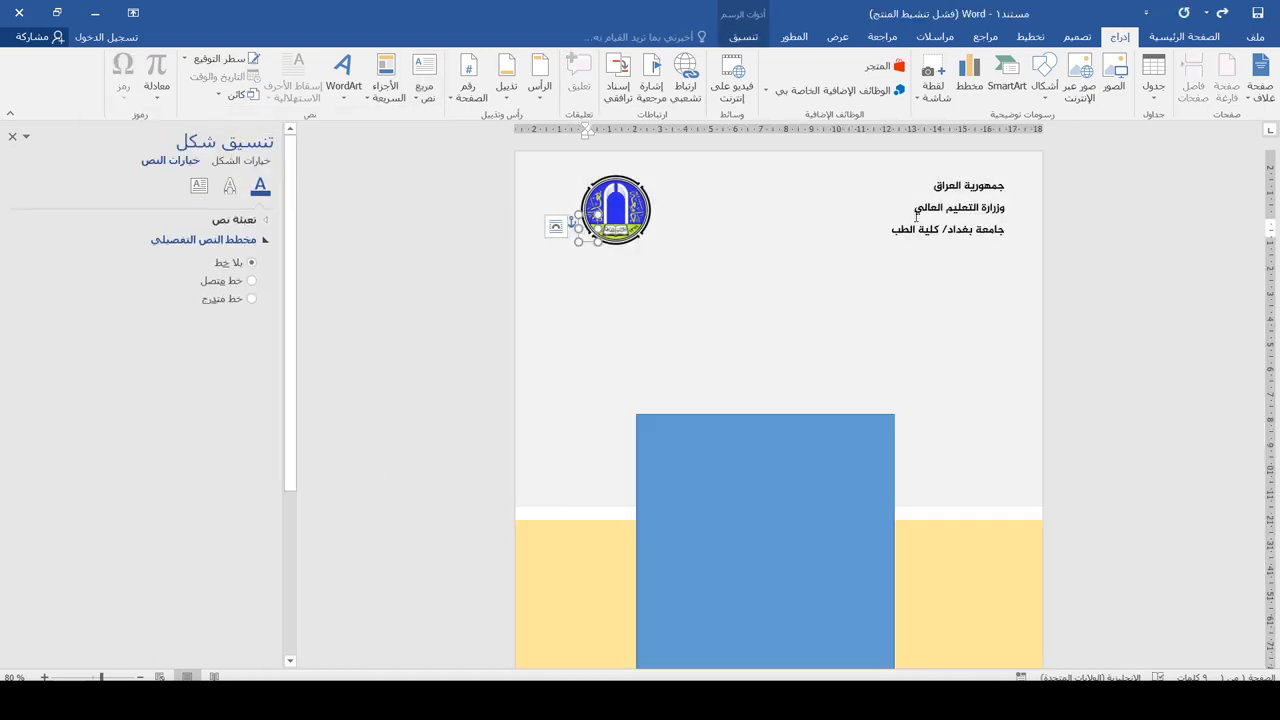
Draw a text box above the square and type the title 'تحليل البصمة الوراثية'
left_click_drag(845, 277, 1013, 173)
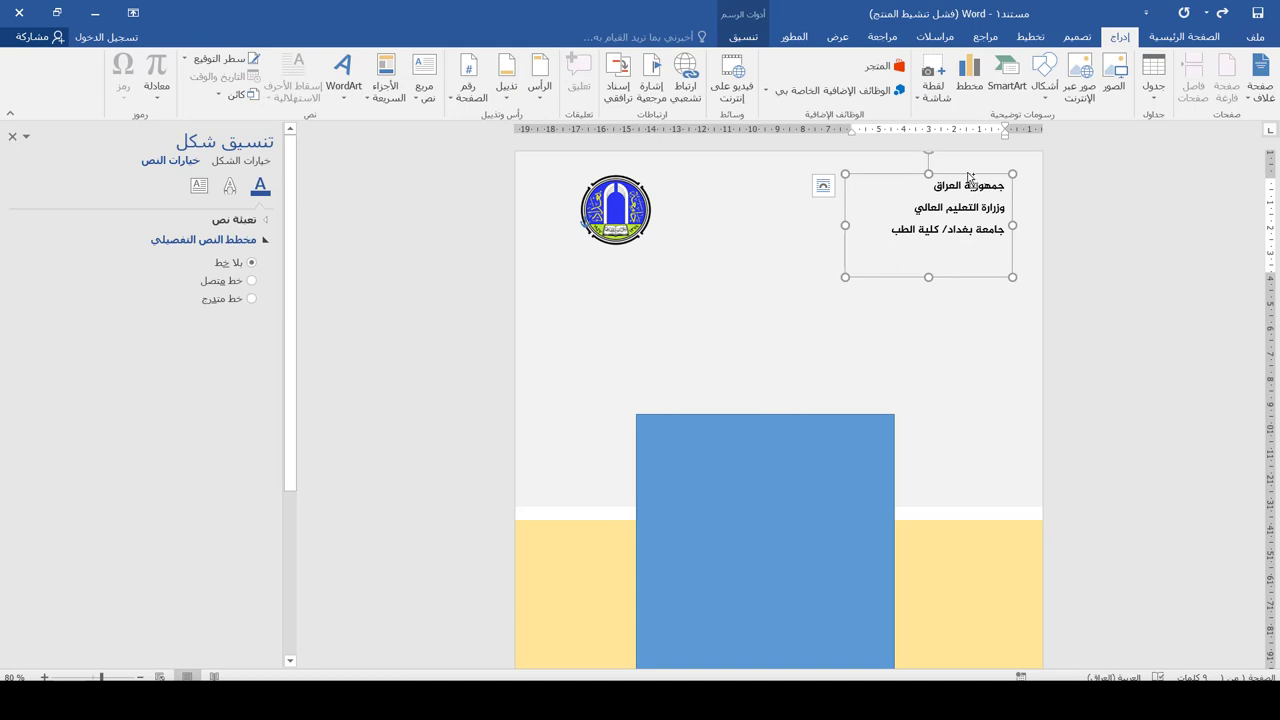
key("ctrl+v")
double_click(791, 330)
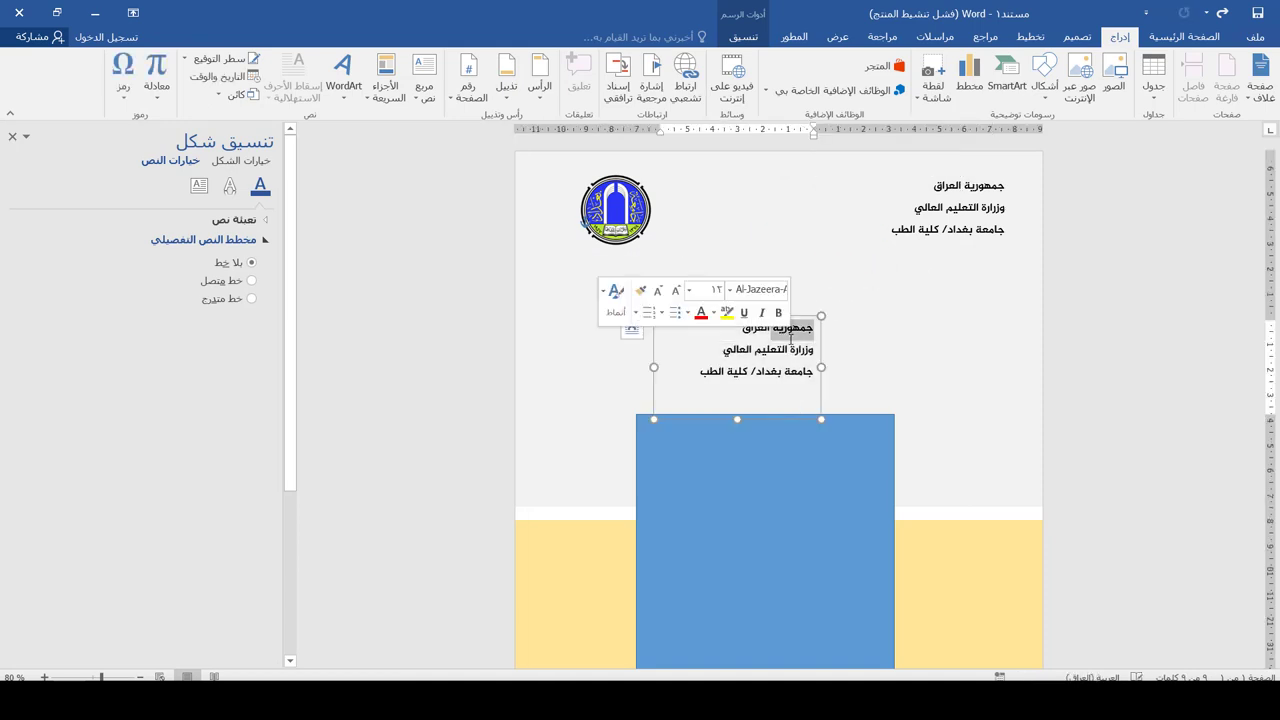
key("ctrl+a")
key("BackSpace")
type("تحل")
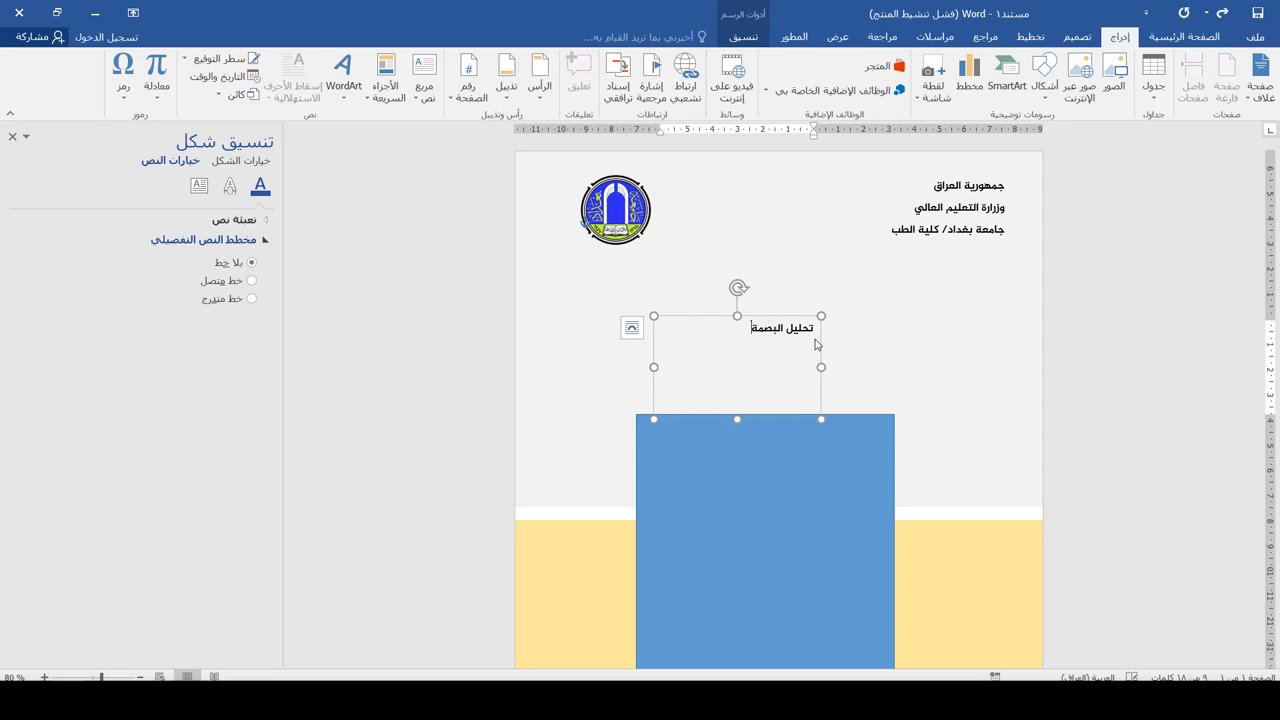
type("اثية")
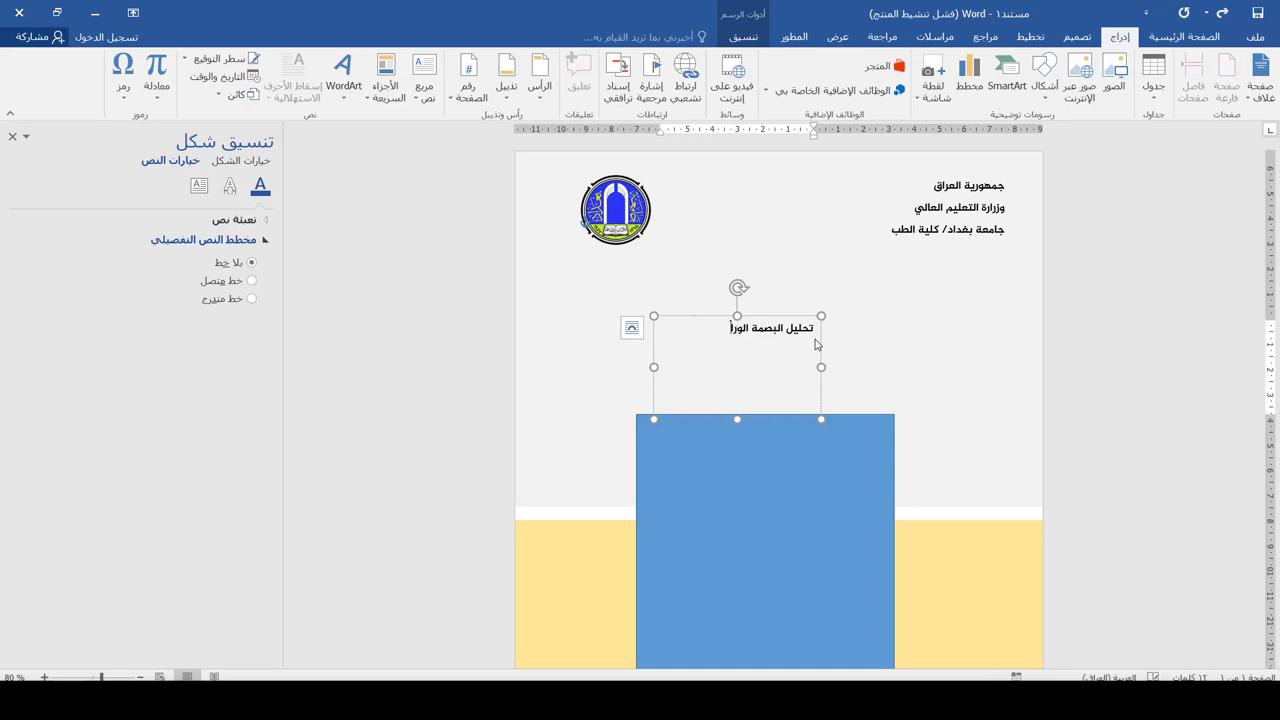
Make the title red at size 36 and widen its box so it fits on one line
key("ctrl+a")
left_click(1185, 36)
left_click(1043, 65)
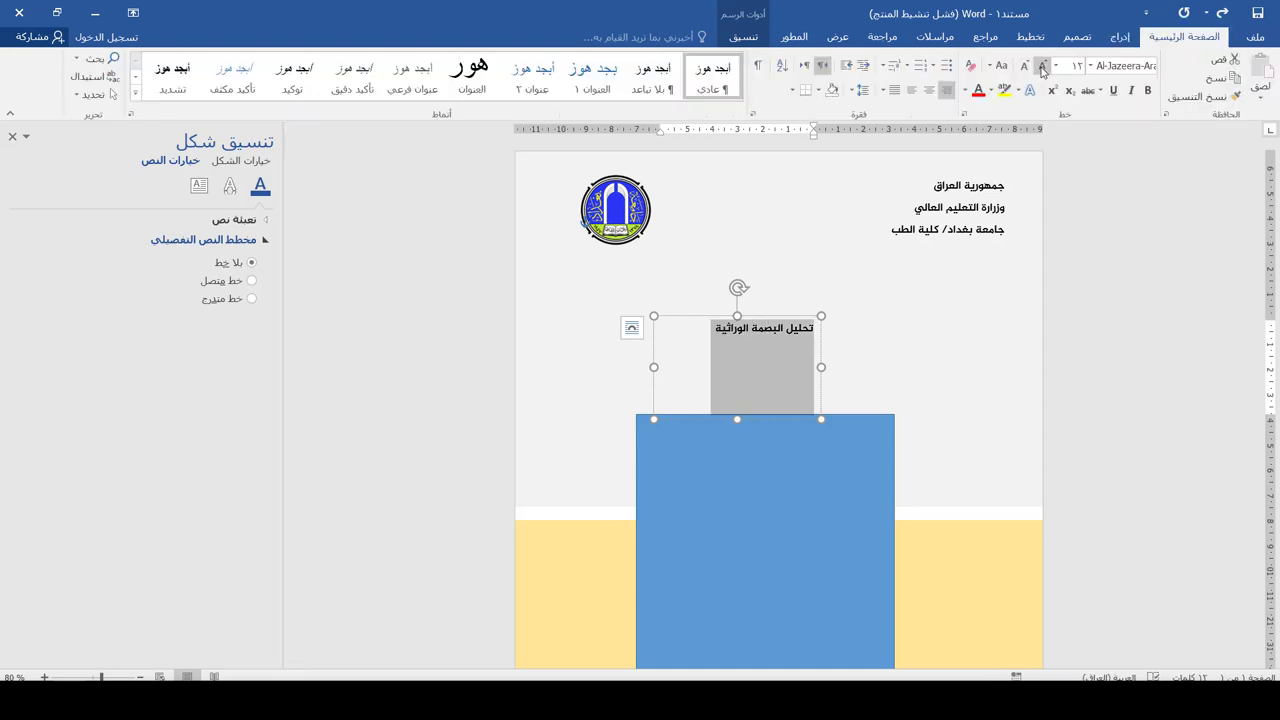
left_click(1043, 65)
left_click(1043, 65)
left_click(1043, 65)
left_click(1043, 65)
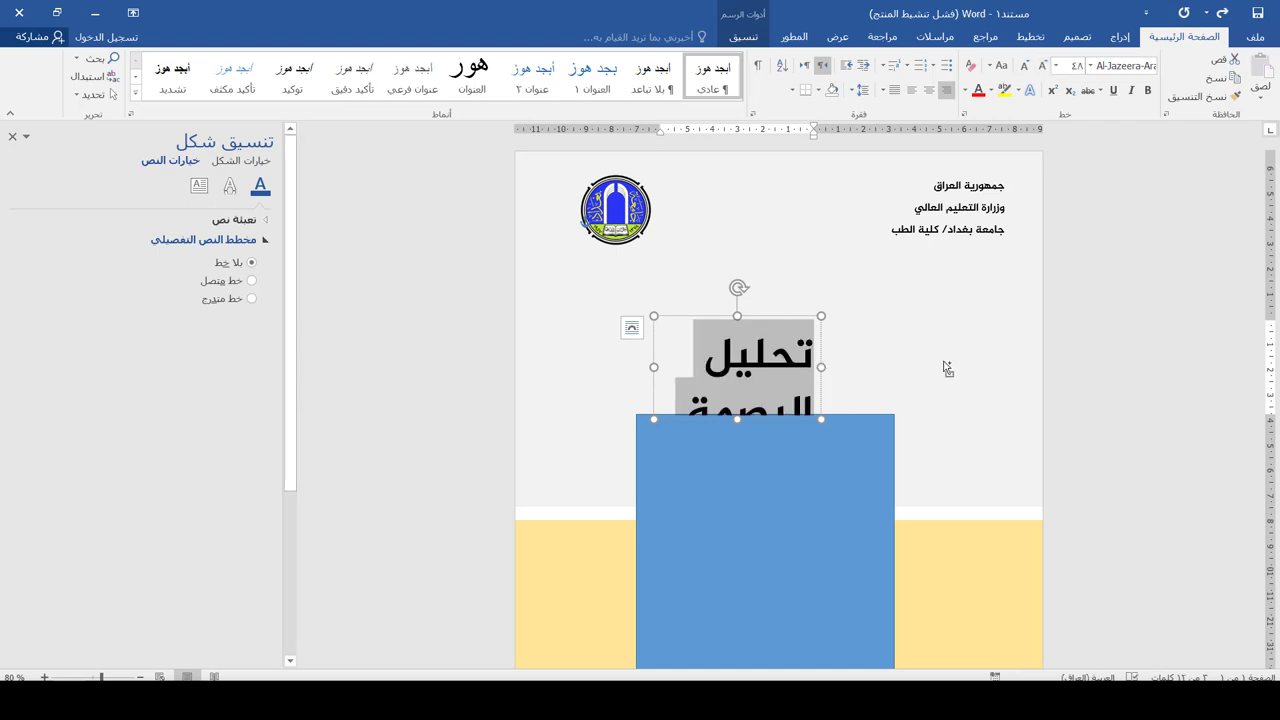
left_click_drag(822, 368, 938, 352)
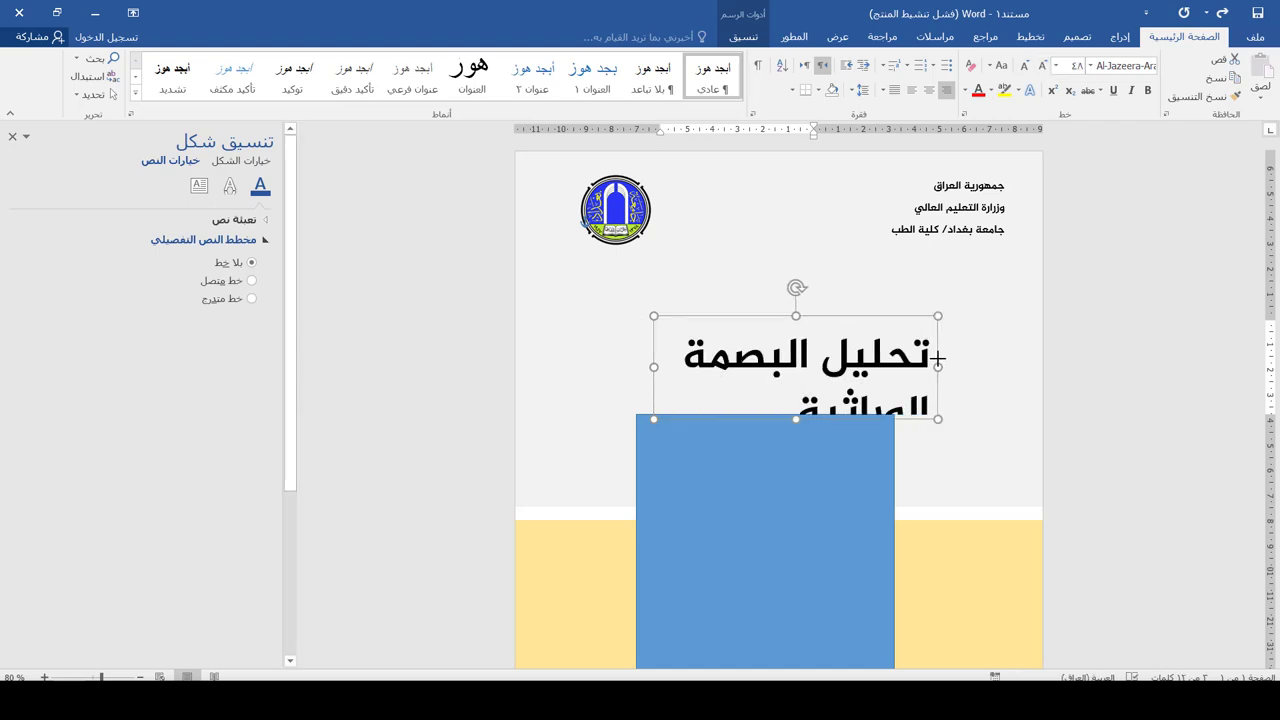
left_click(1024, 65)
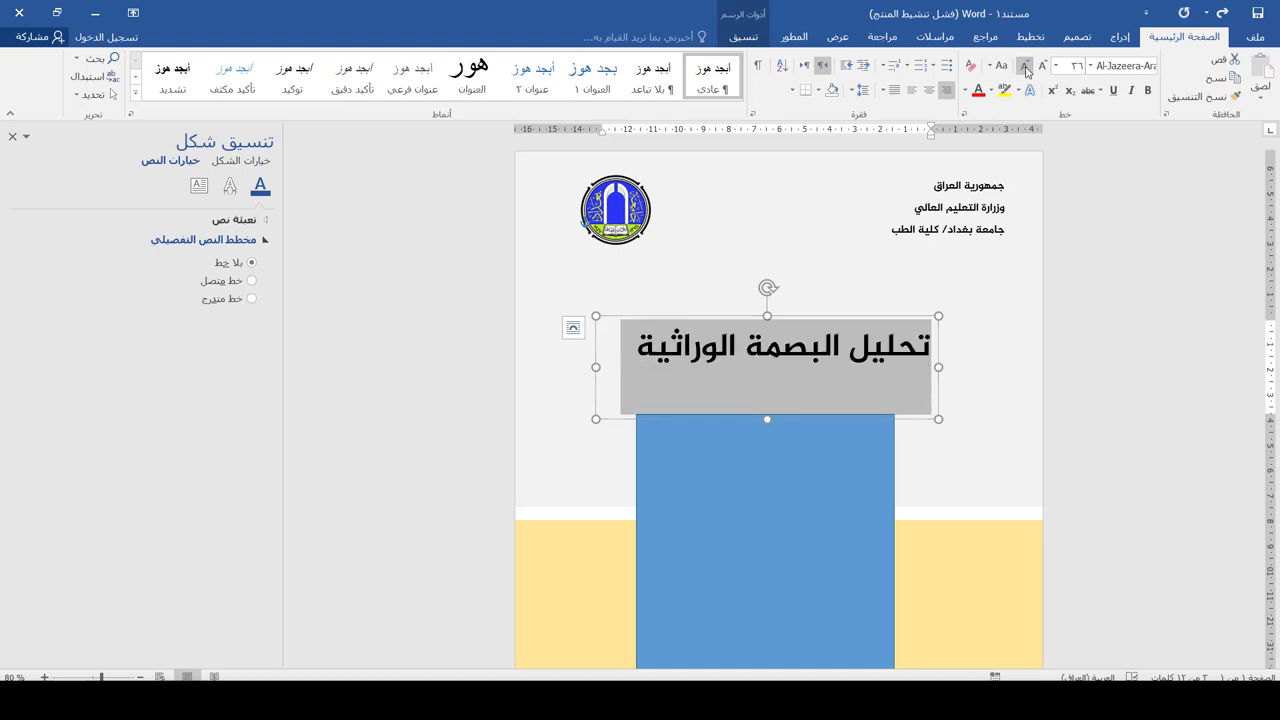
left_click_drag(827, 320, 819, 314)
left_click(966, 90)
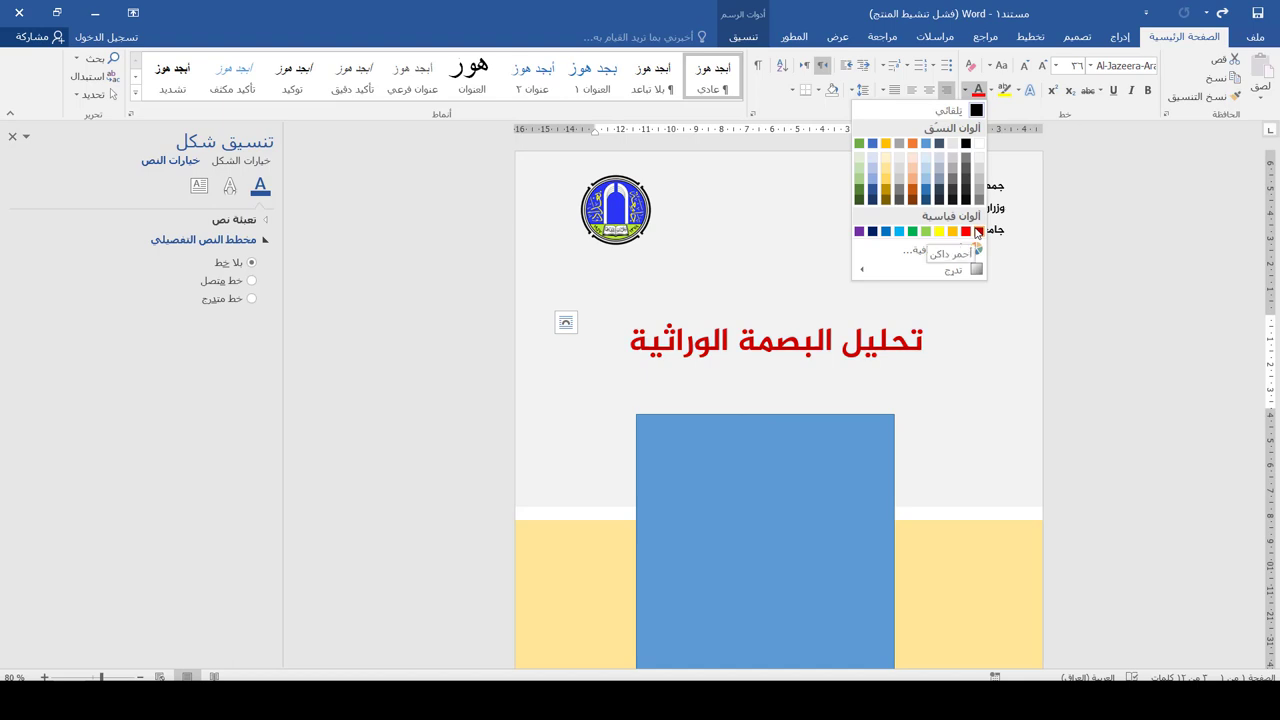
left_click(968, 233)
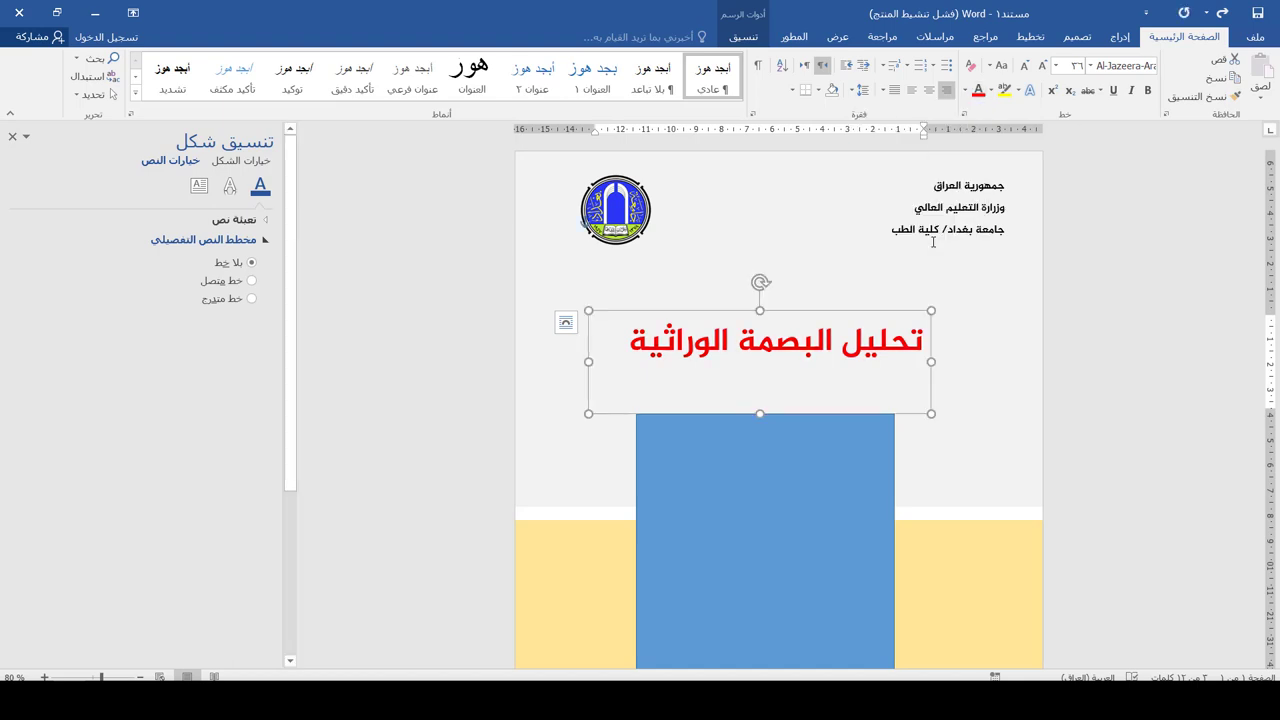
left_click(1120, 36)
left_click(1044, 78)
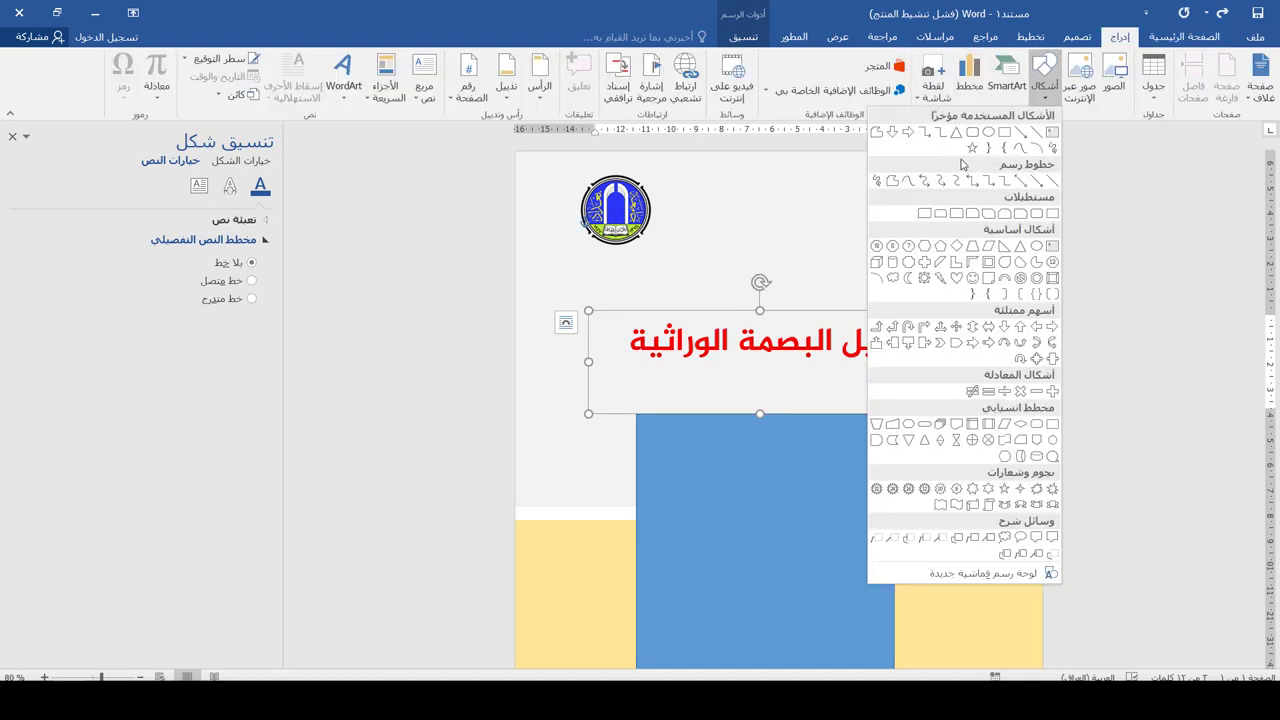
Draw a line under the title, colour it light orange, and make it 2.25 pt thick
left_click(1037, 135)
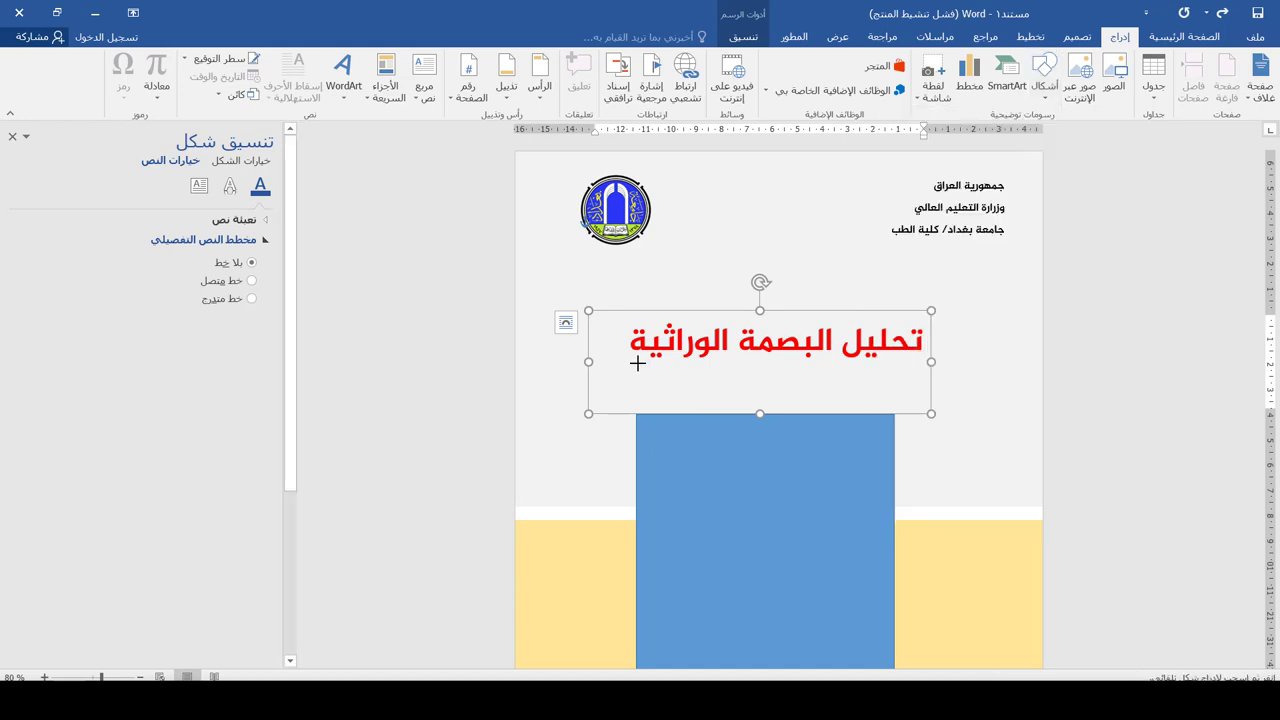
left_click_drag(636, 364, 1055, 367)
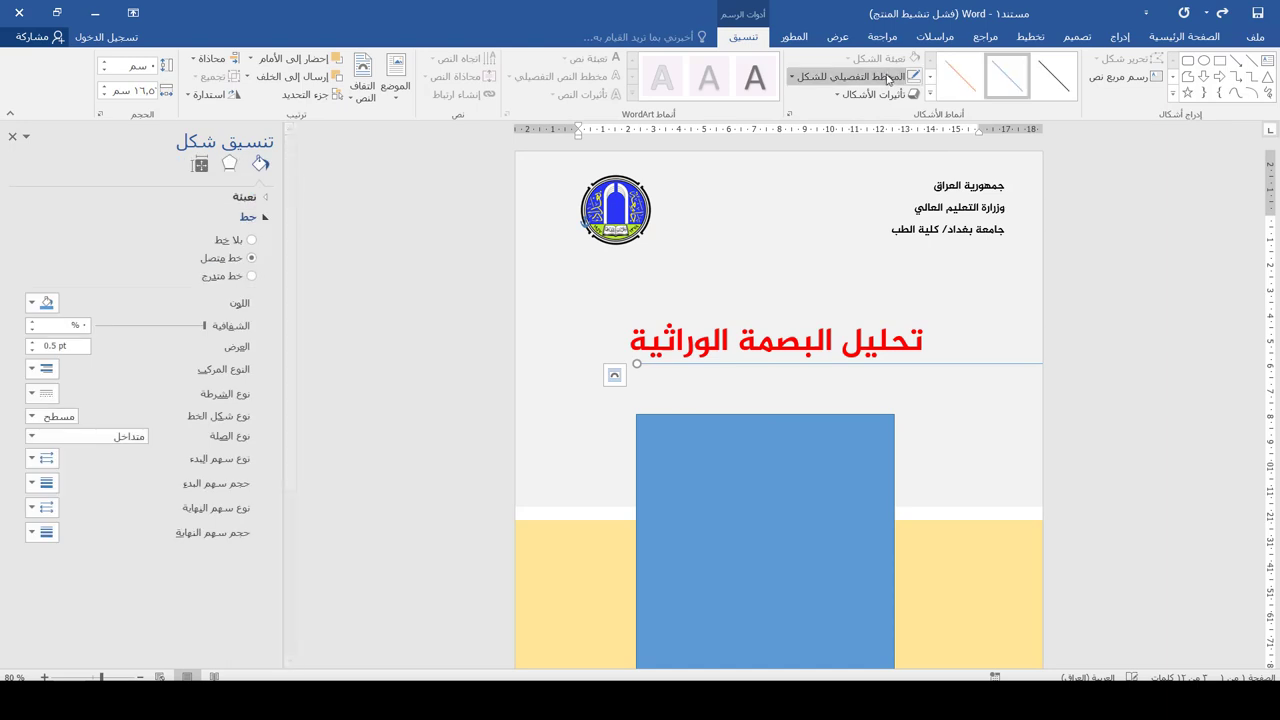
left_click(852, 76)
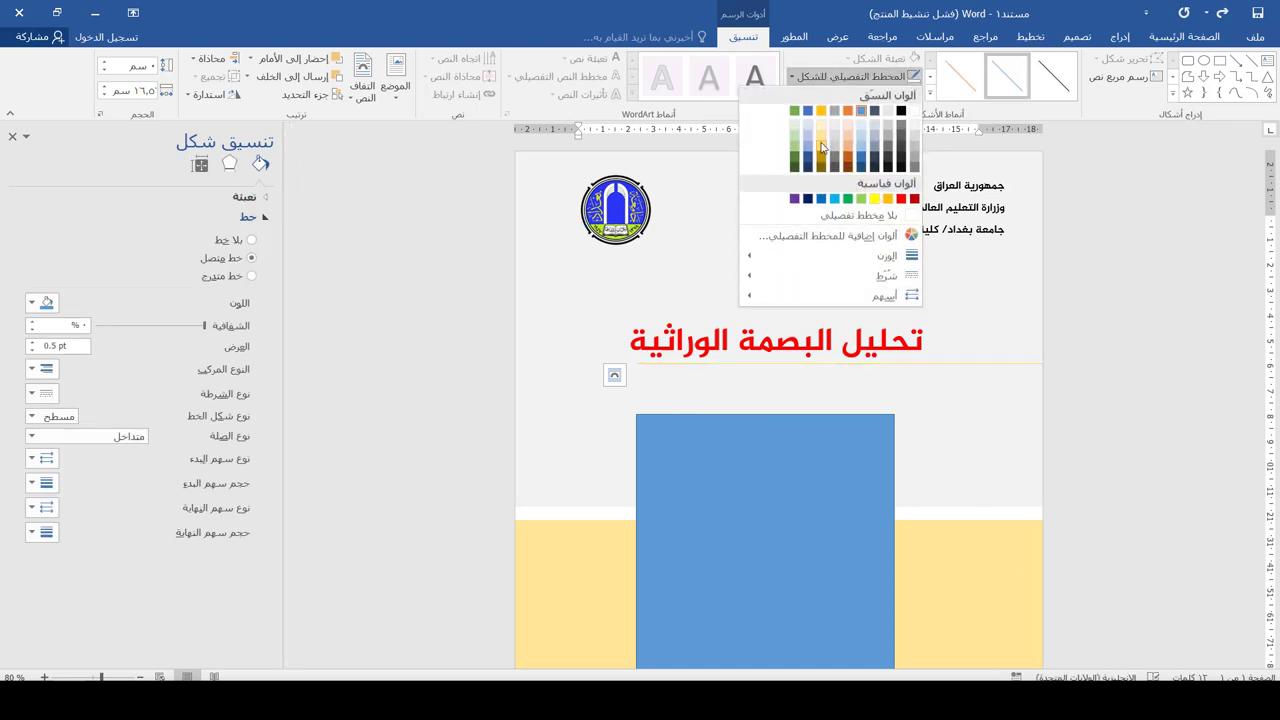
left_click(821, 140)
left_click(852, 76)
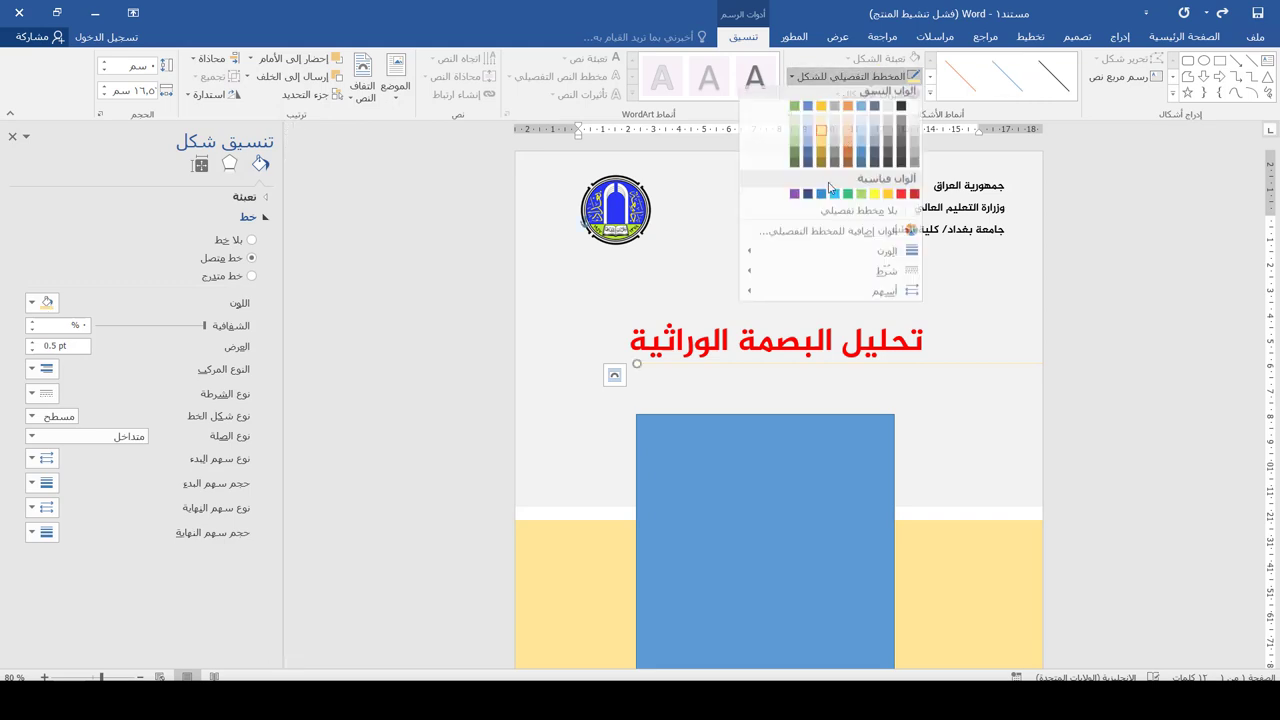
mouse_move(838, 258)
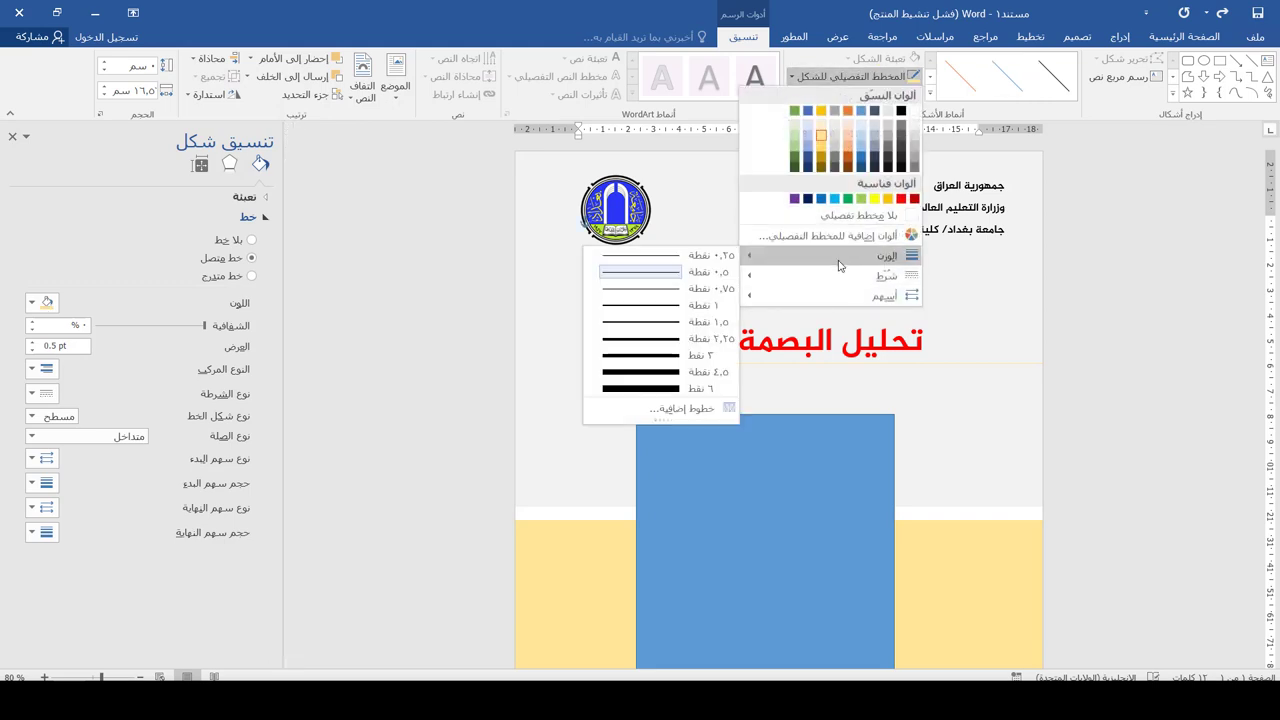
left_click(667, 339)
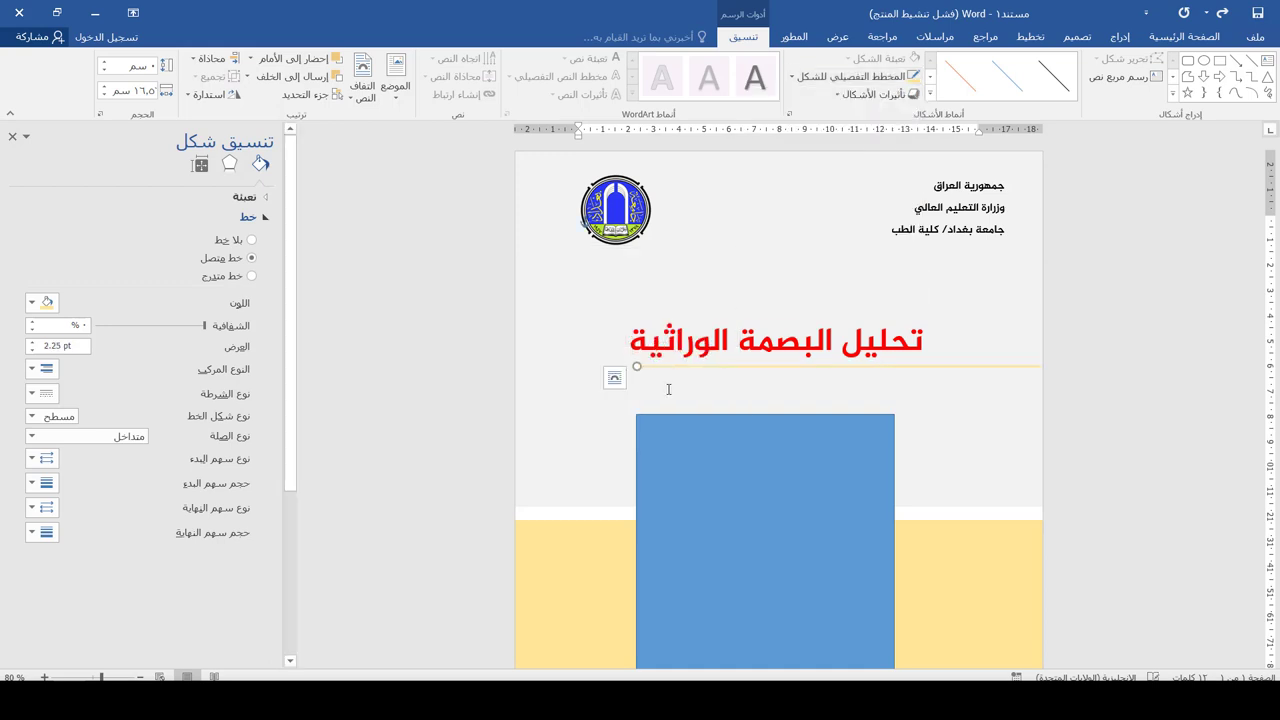
scroll(753, 387, "down", 1)
left_click(881, 381)
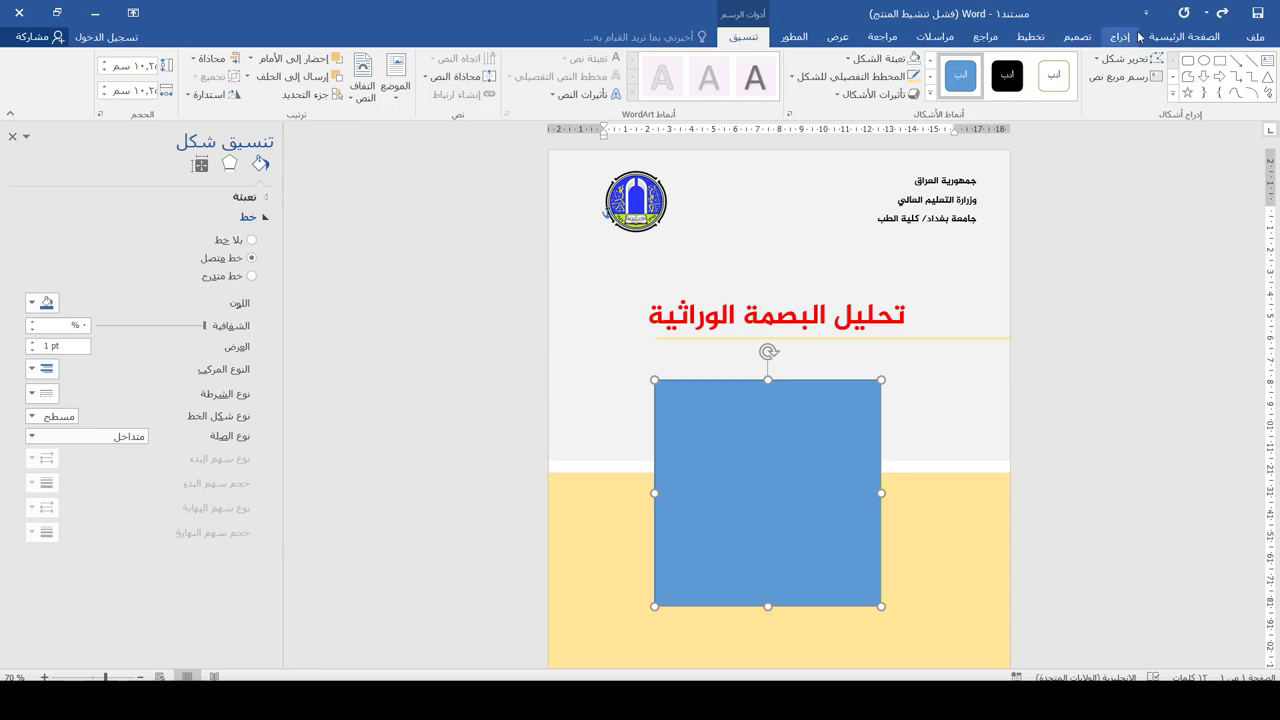
Fill the blue square with the DNA picture and apply the Fit crop option
left_click(848, 58)
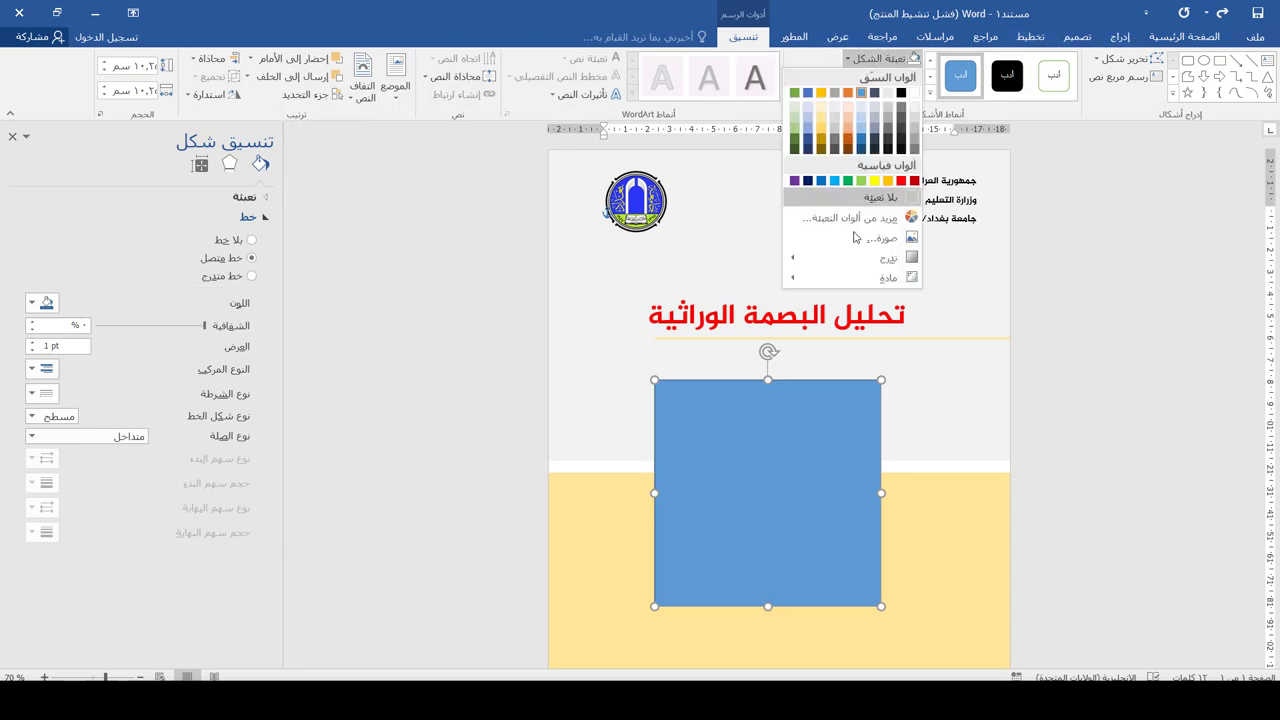
left_click(880, 236)
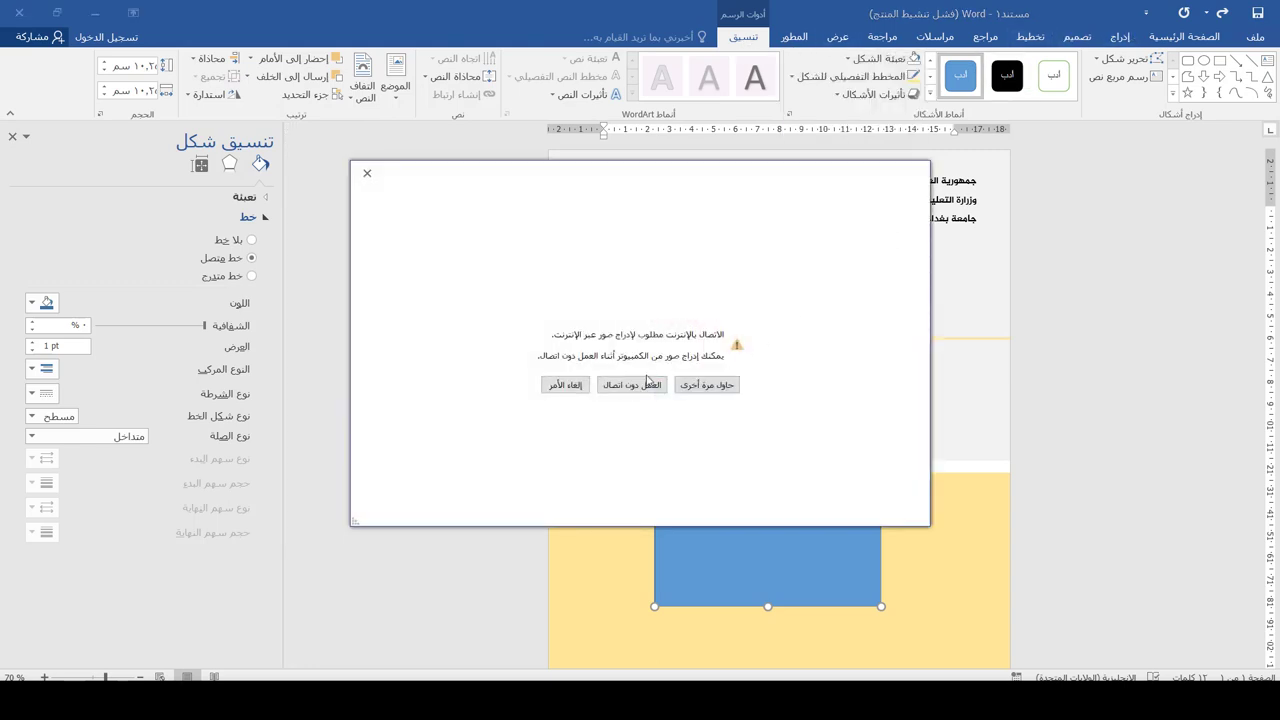
left_click(631, 385)
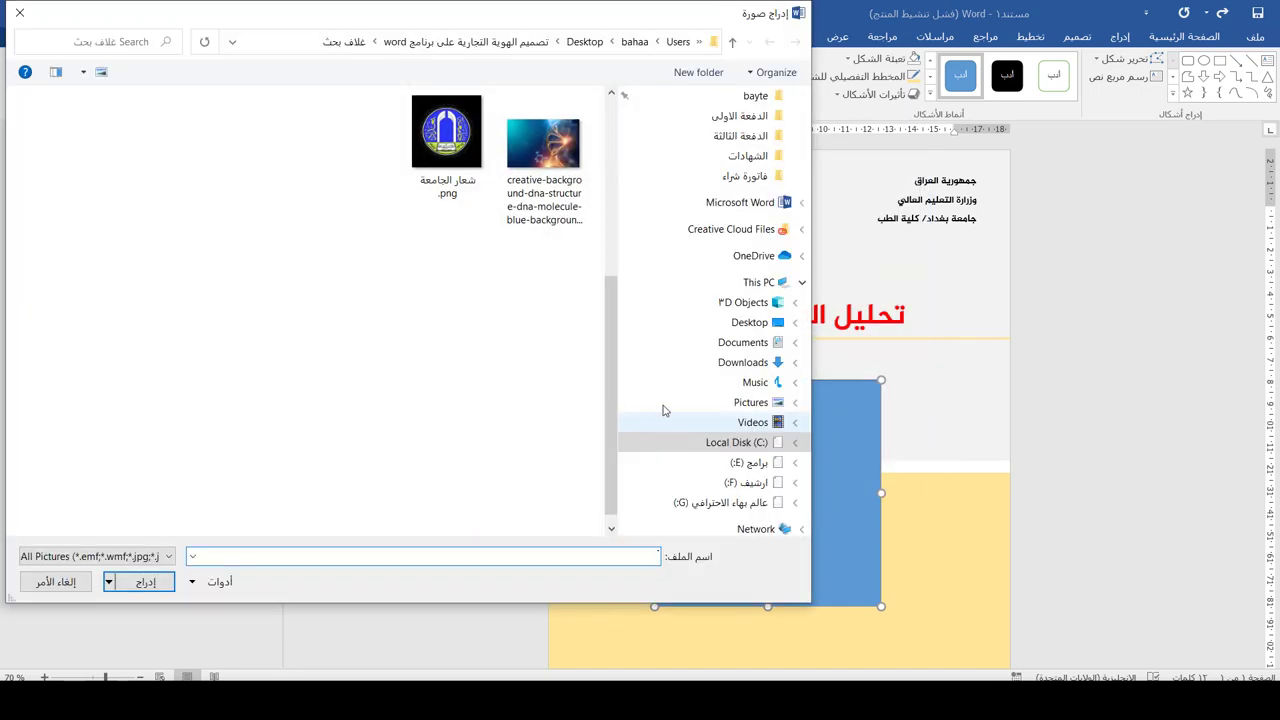
double_click(556, 162)
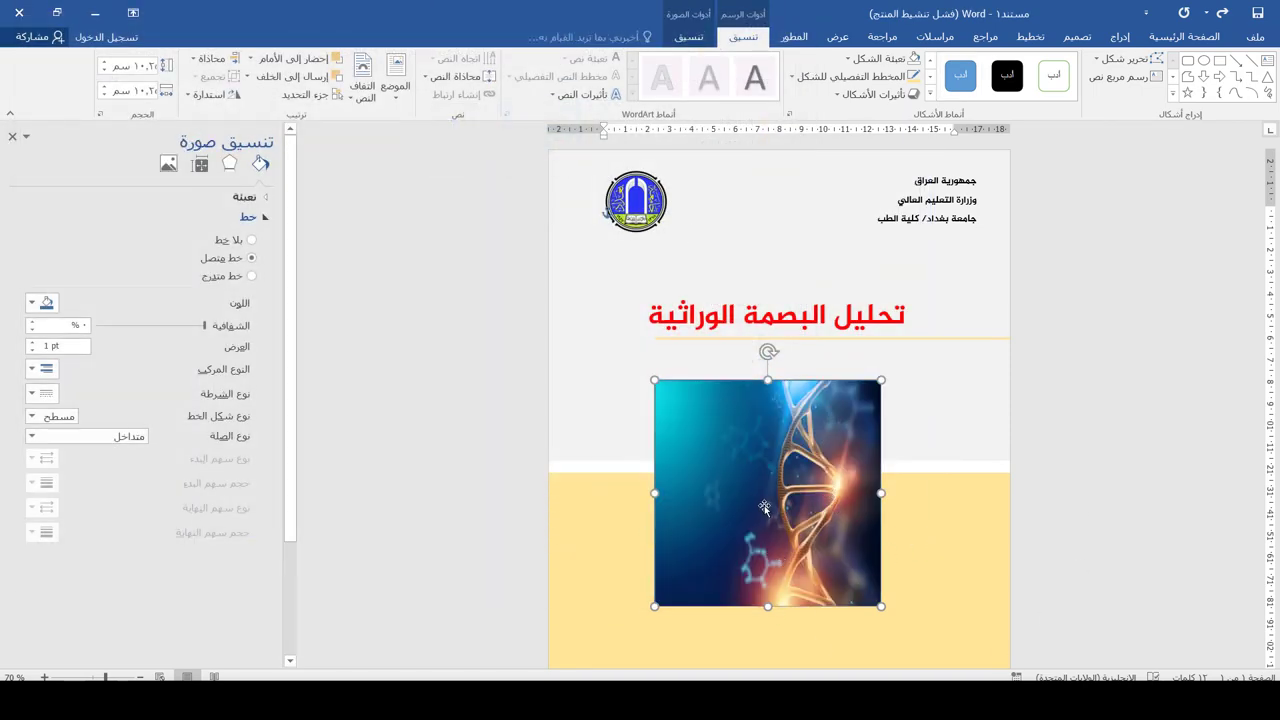
left_click(668, 40)
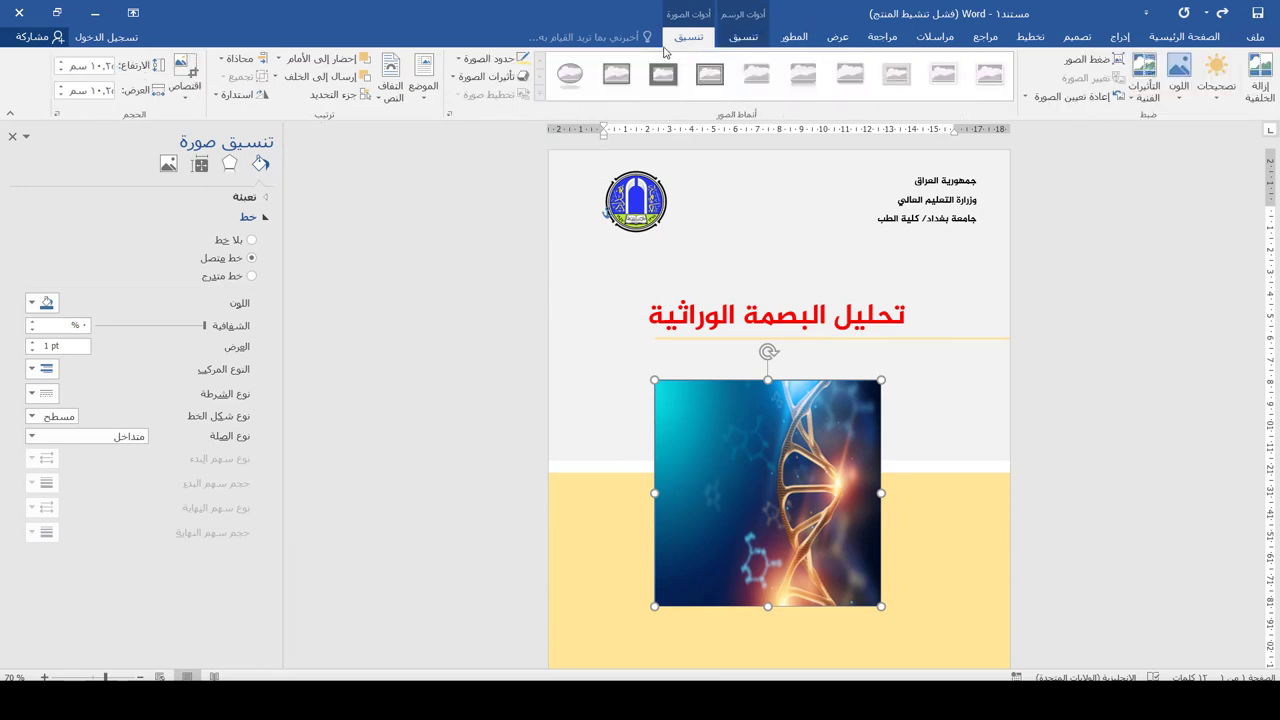
left_click(184, 92)
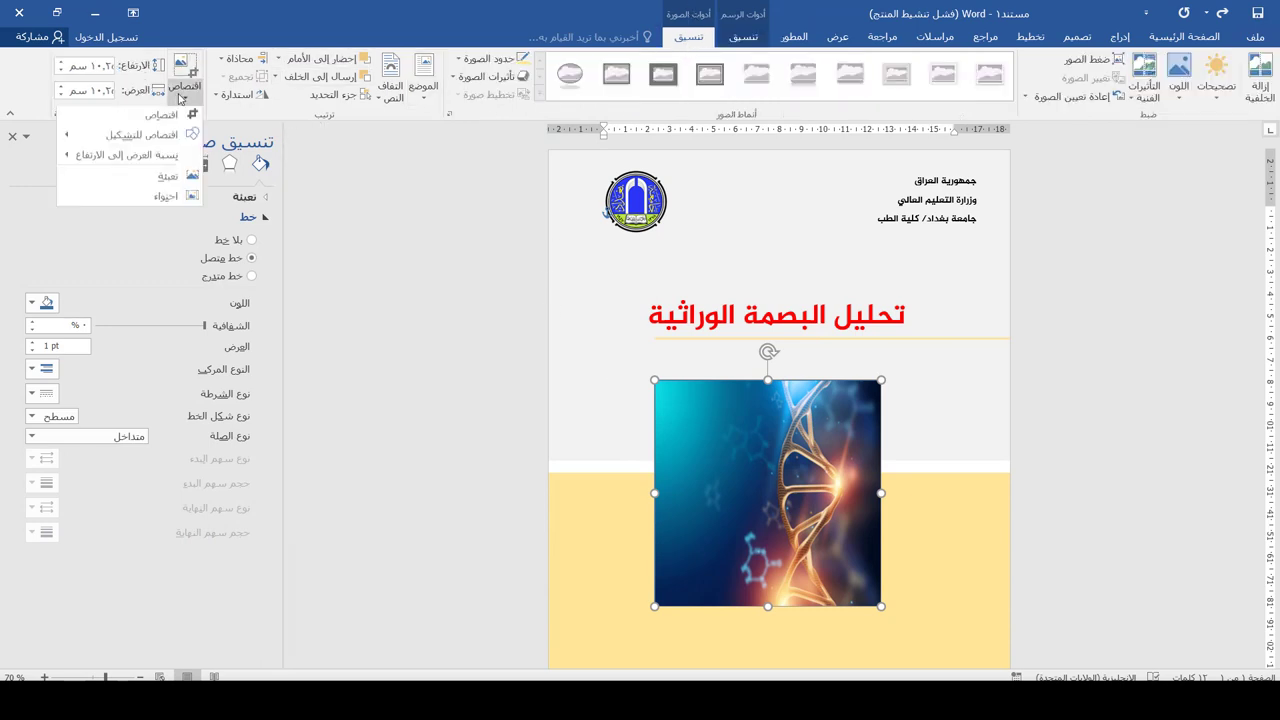
left_click(162, 200)
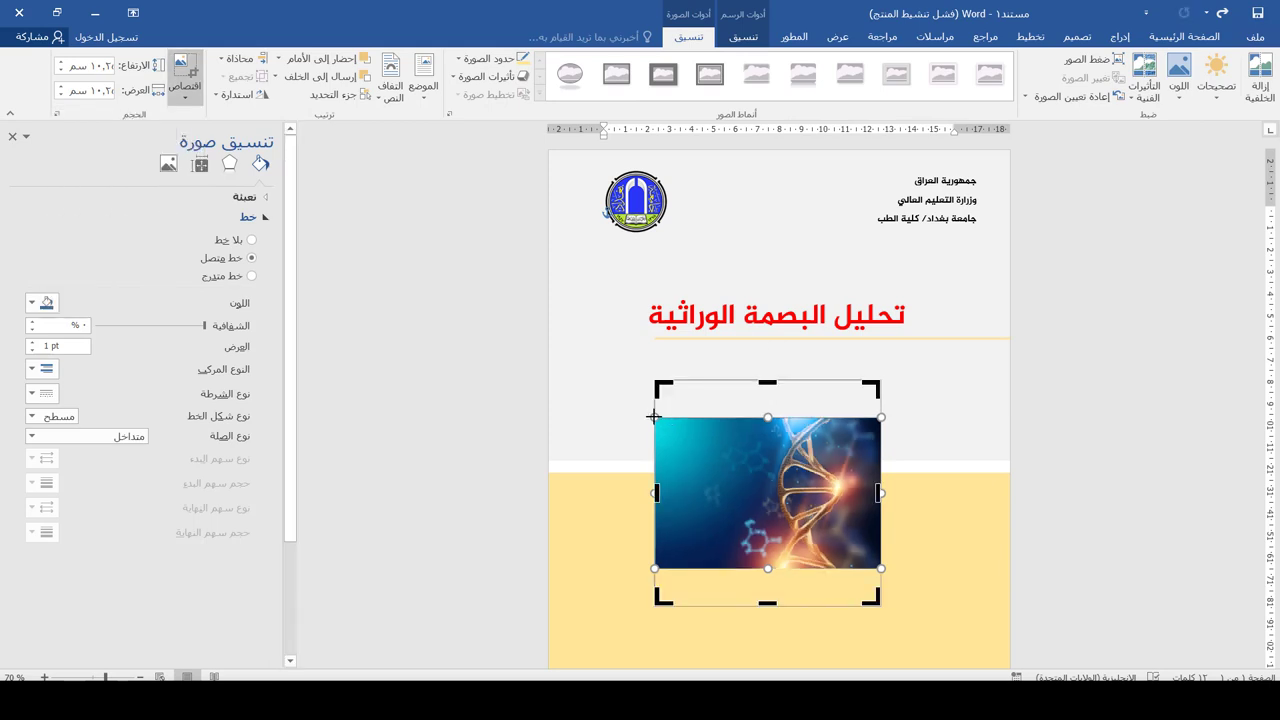
Enlarge the DNA picture in crop mode until it fills the square, then apply the crop
left_click_drag(653, 416, 546, 420)
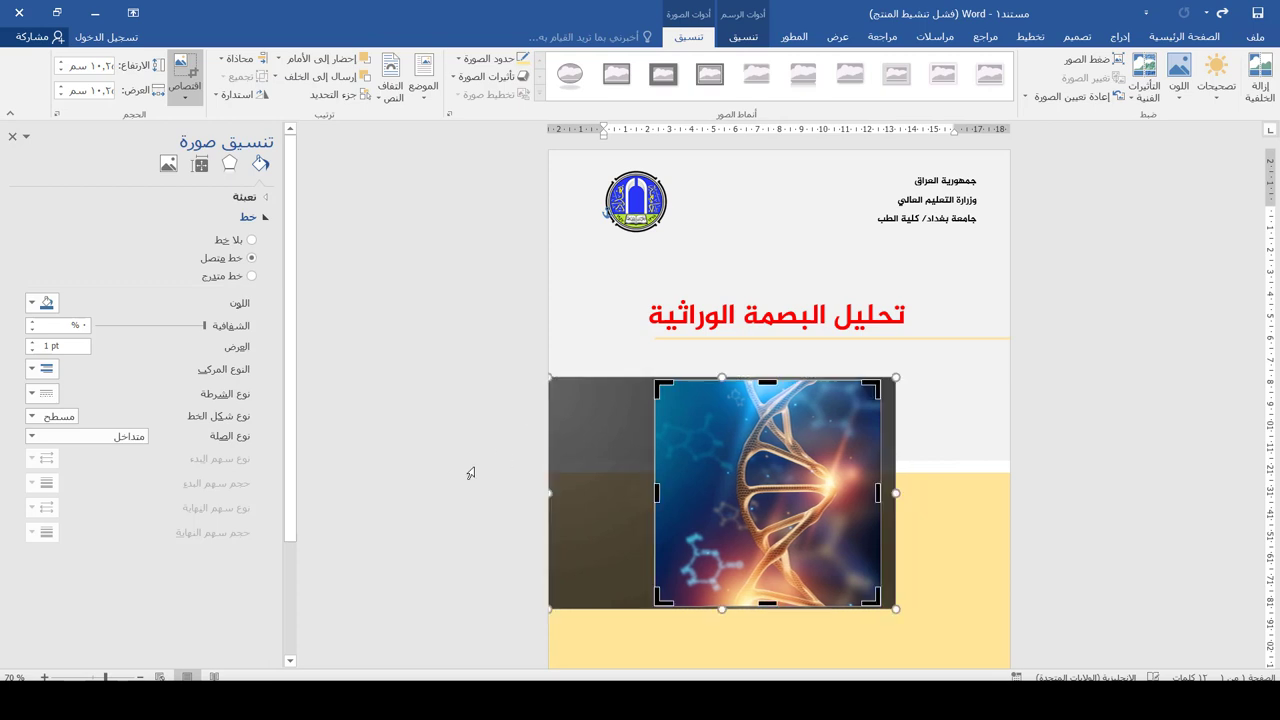
left_click(468, 474)
left_click(758, 463)
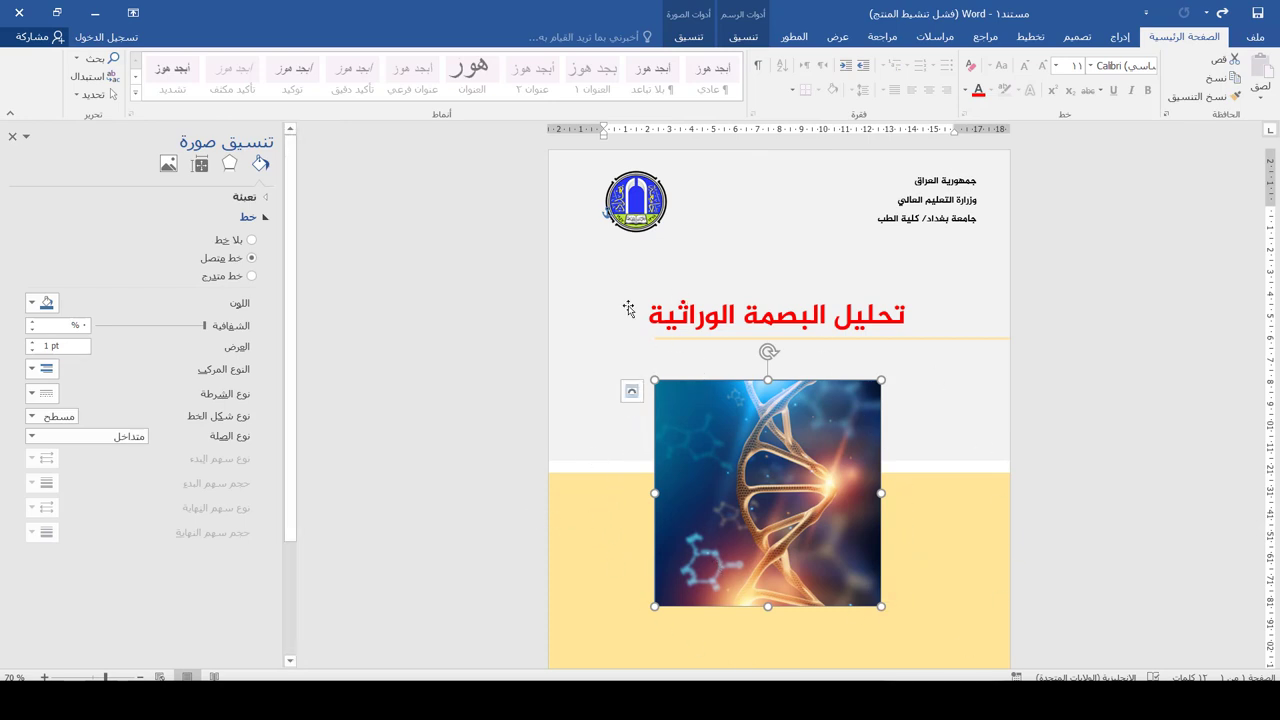
left_click(703, 40)
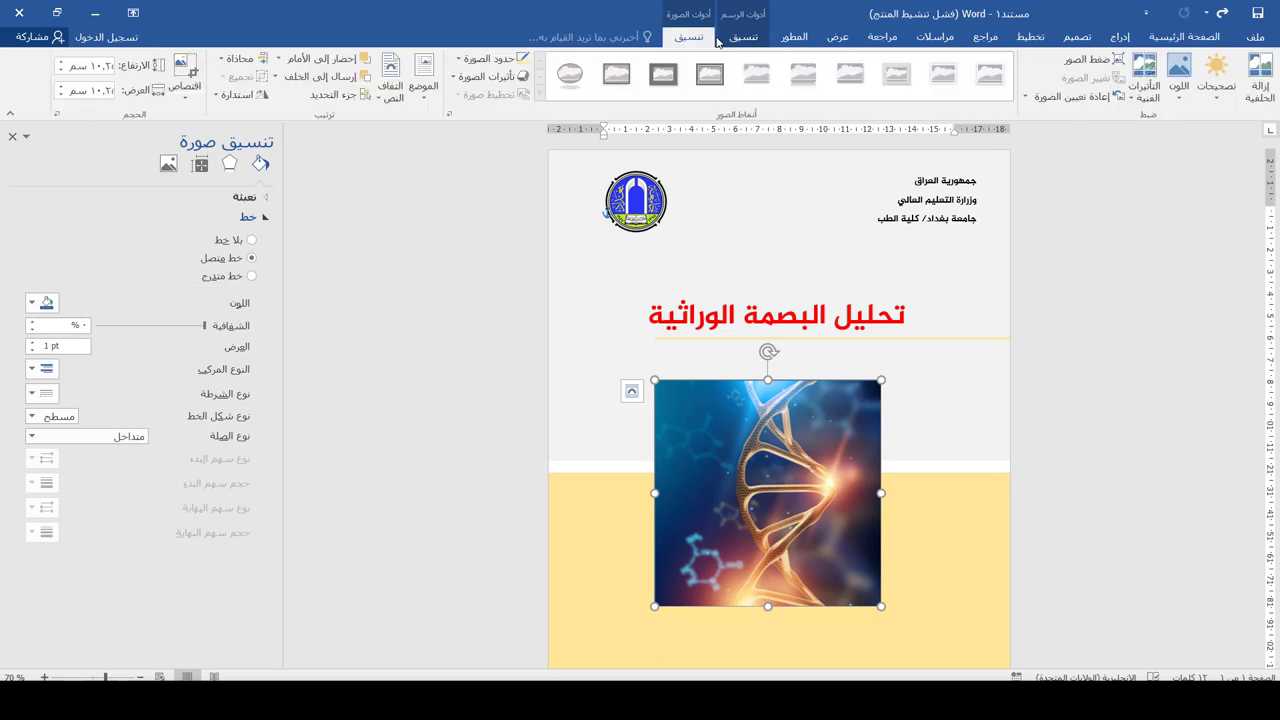
Give the DNA picture's gold outline a heavier weight
left_click(736, 37)
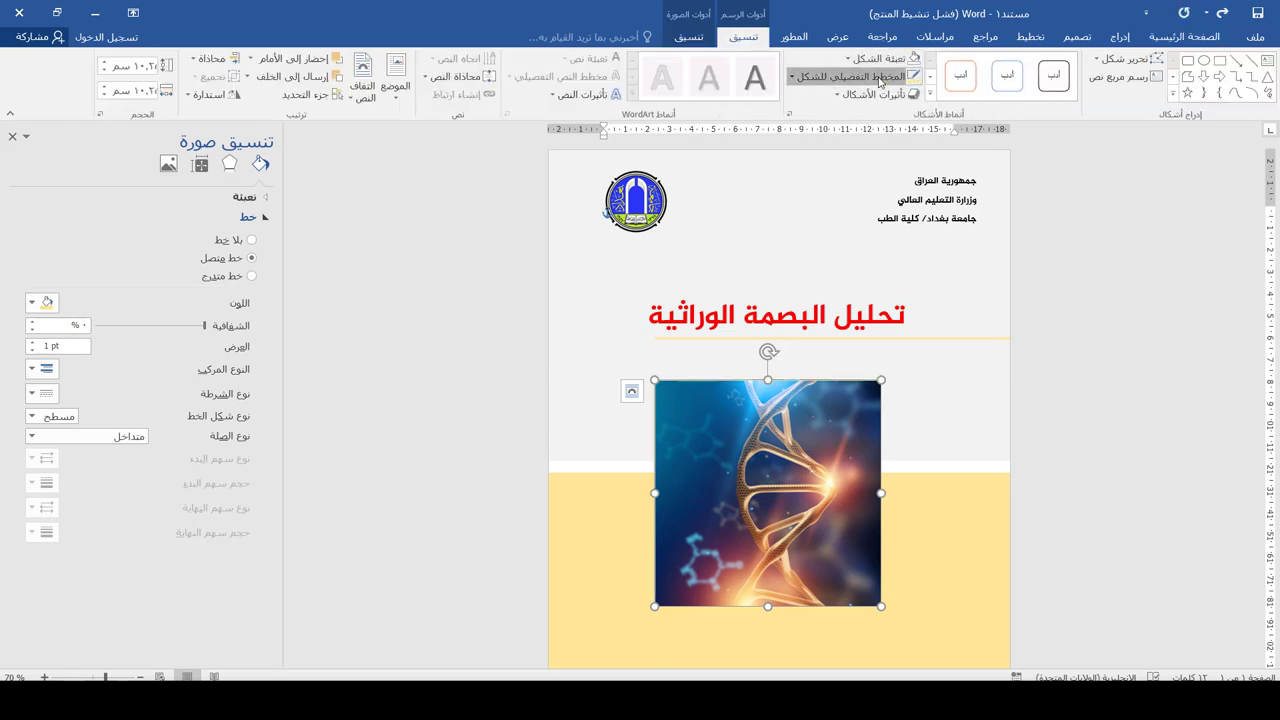
left_click(880, 82)
mouse_move(882, 256)
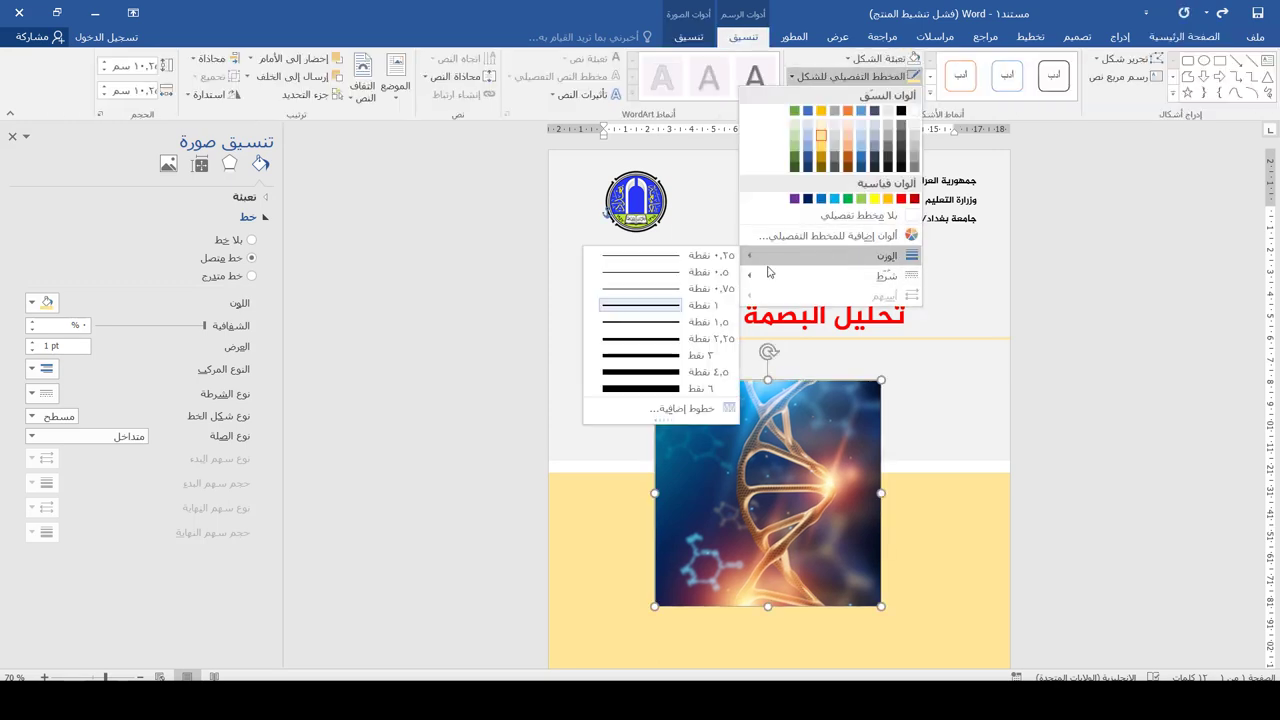
left_click(650, 366)
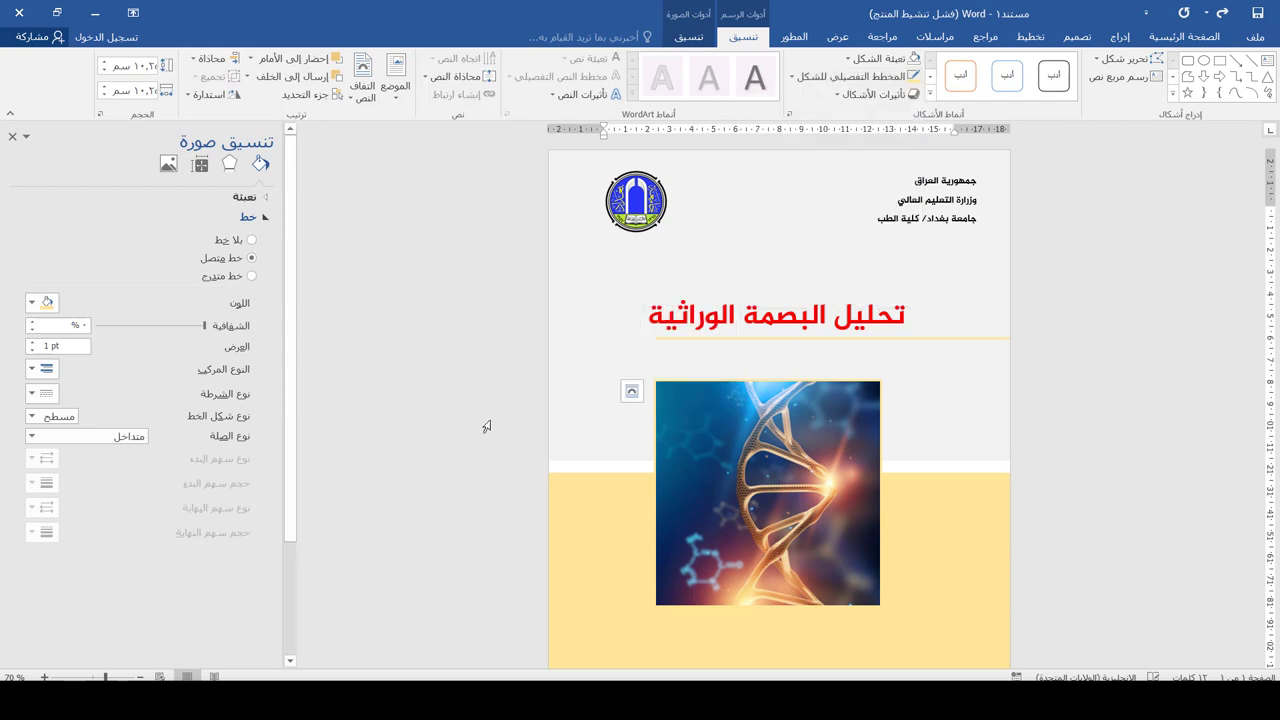
Select the yellow background shape and bring up its line settings
triple_click(476, 429)
scroll(934, 483, "down", 3)
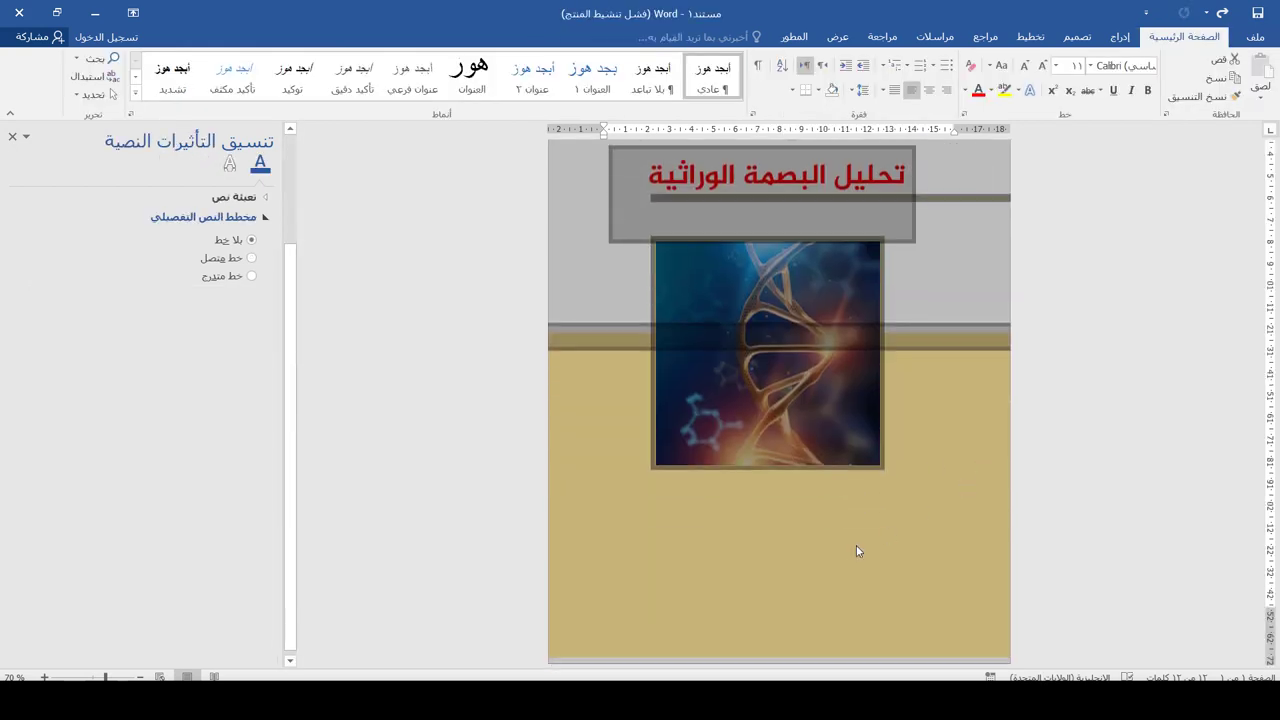
left_click(808, 554)
left_click(730, 597)
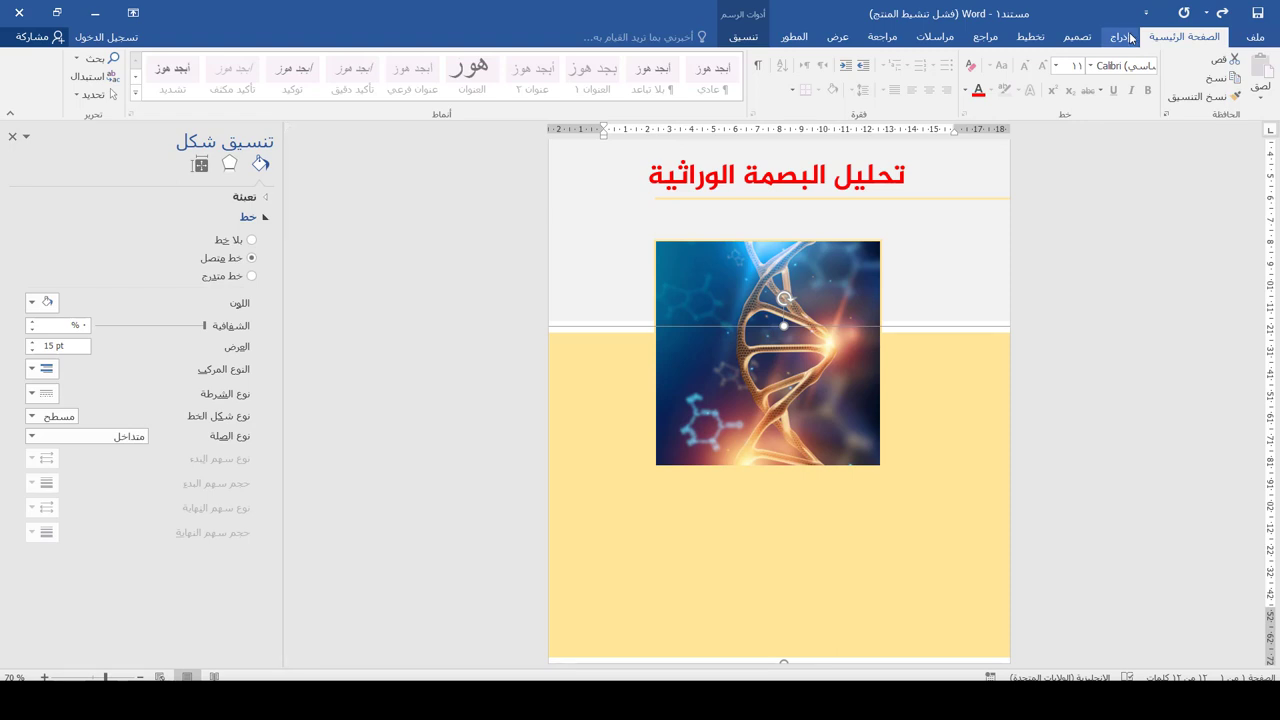
Copy the red title box onto the yellow area and retype it as 'اعداد الطالب' with the student's name below
left_click(898, 173)
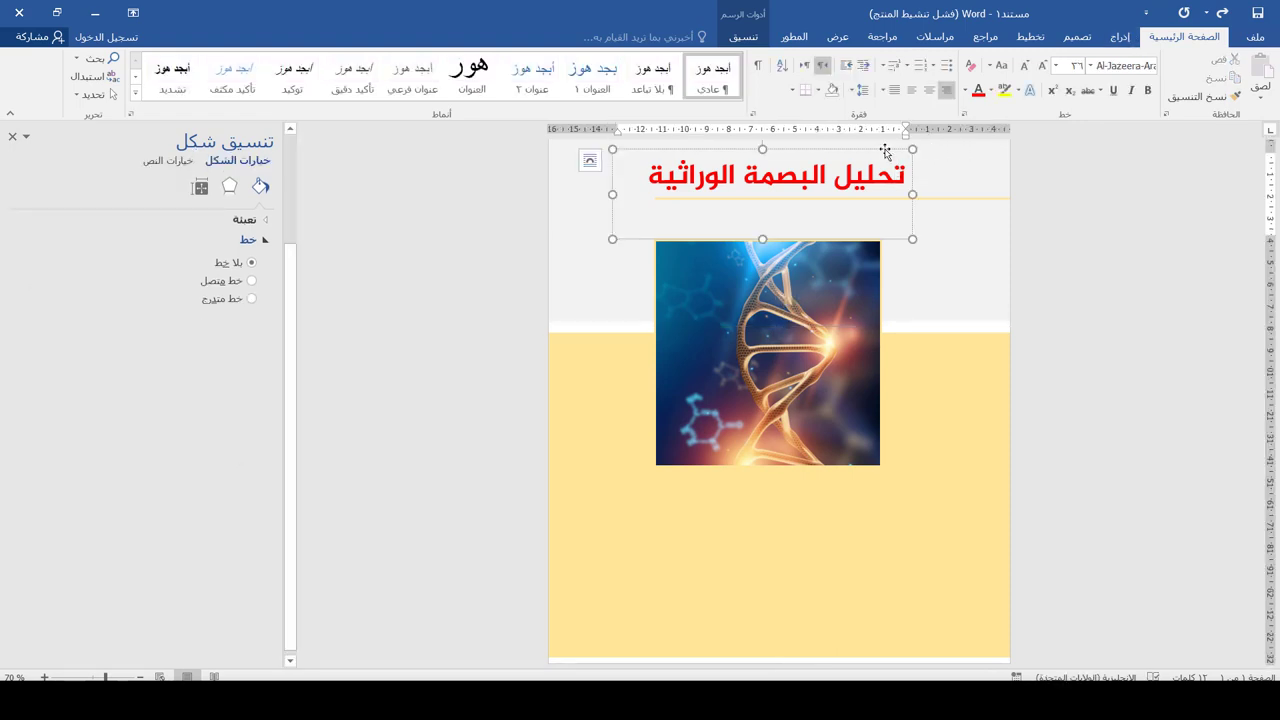
left_click_drag(885, 150, 892, 491)
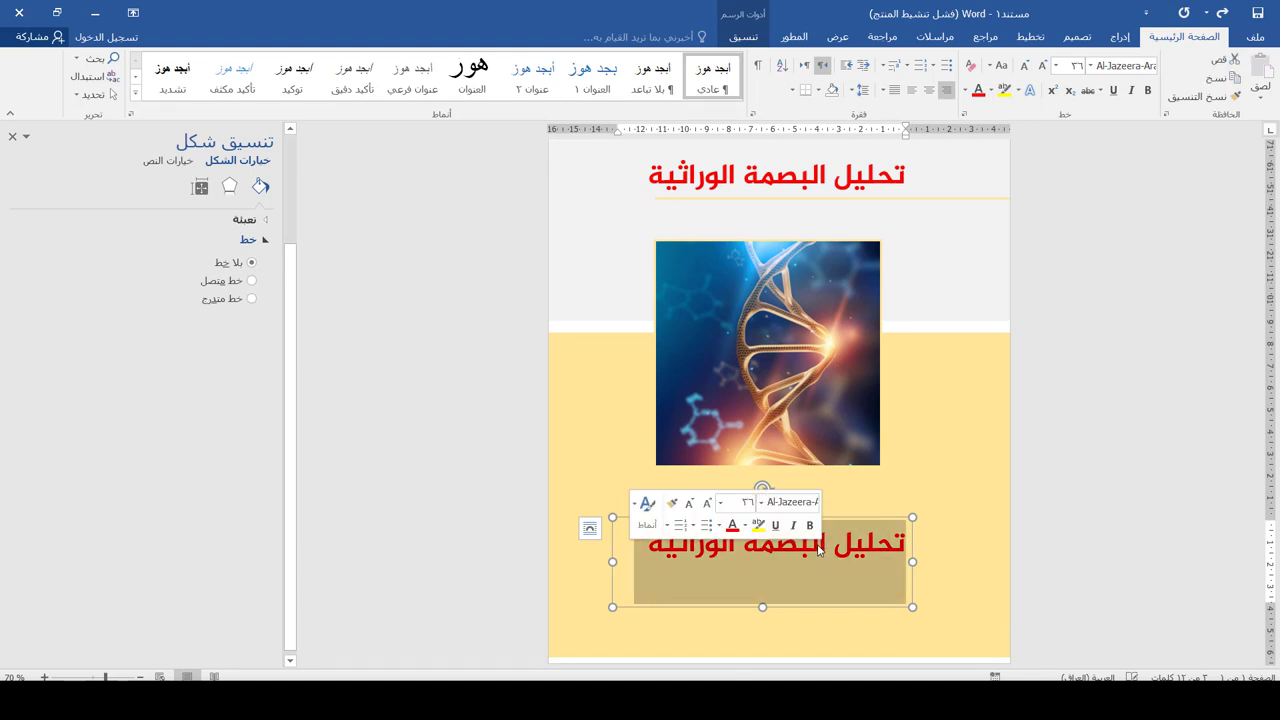
type("اعداد")
key("Return")
type("ال")
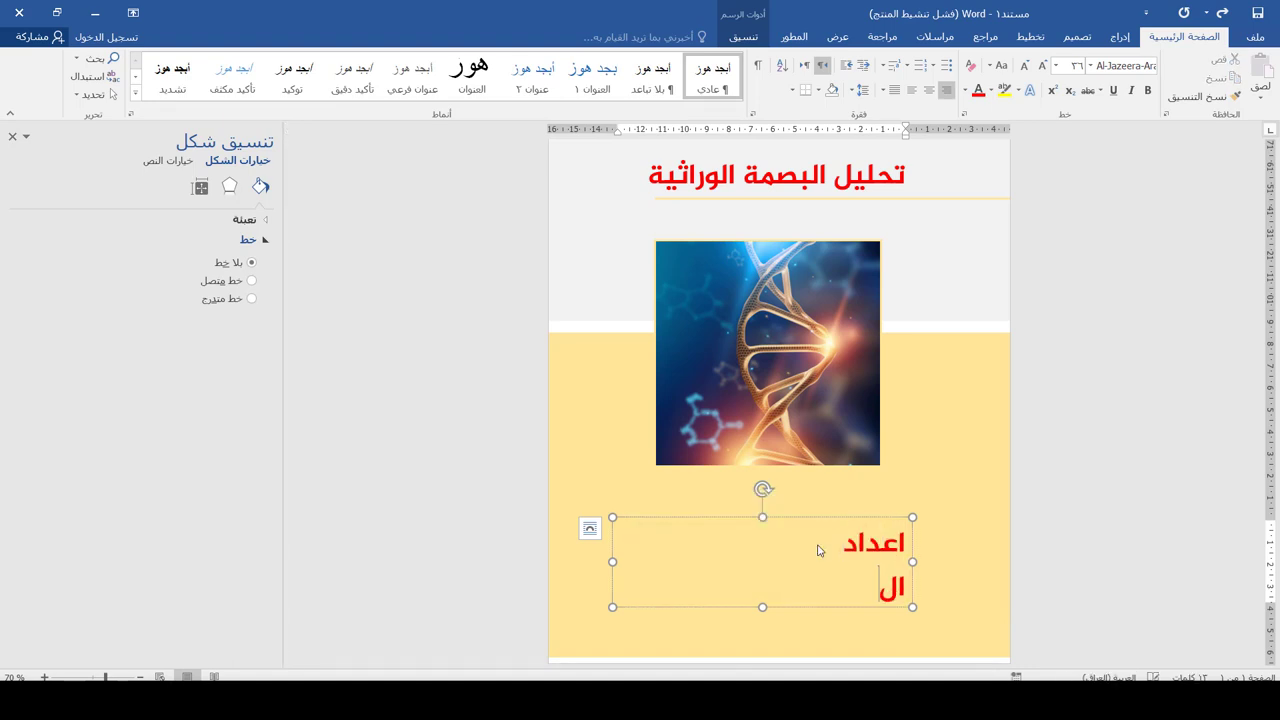
type("طالب")
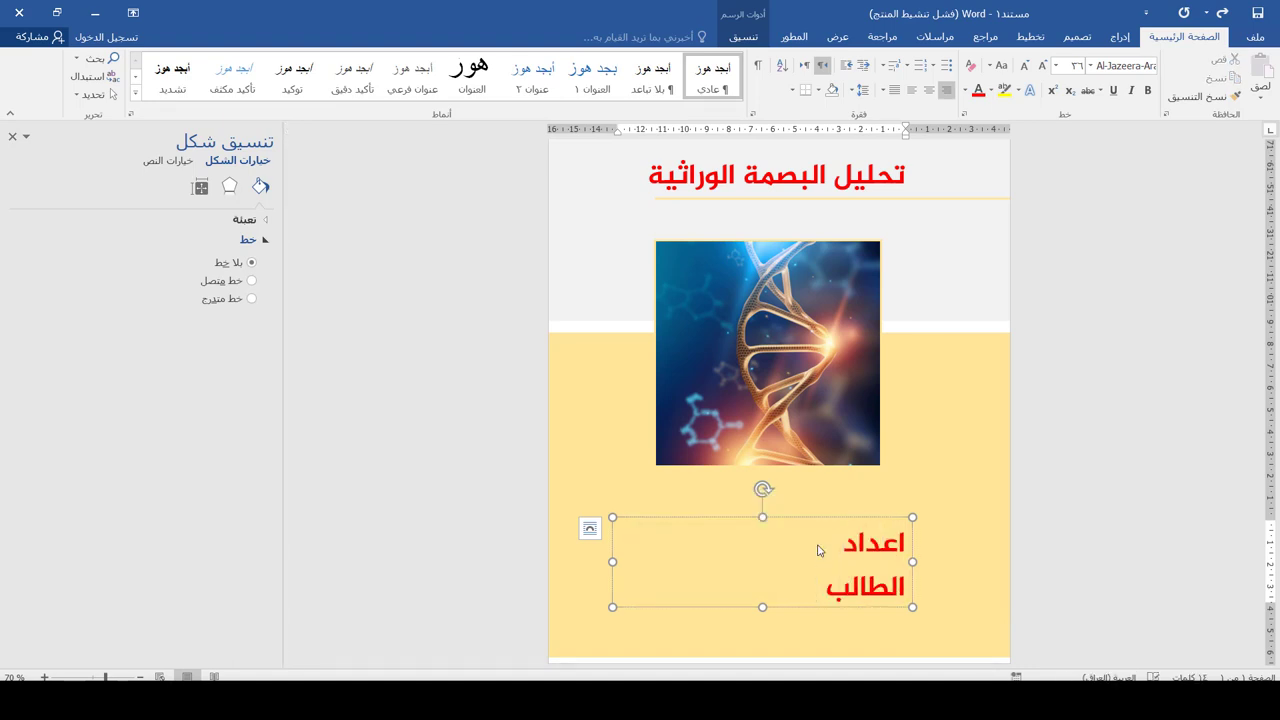
key("BackSpace")
key("BackSpace")
key("BackSpace")
key("BackSpace")
key("BackSpace")
key("BackSpace")
type("الطالب")
key("Return")
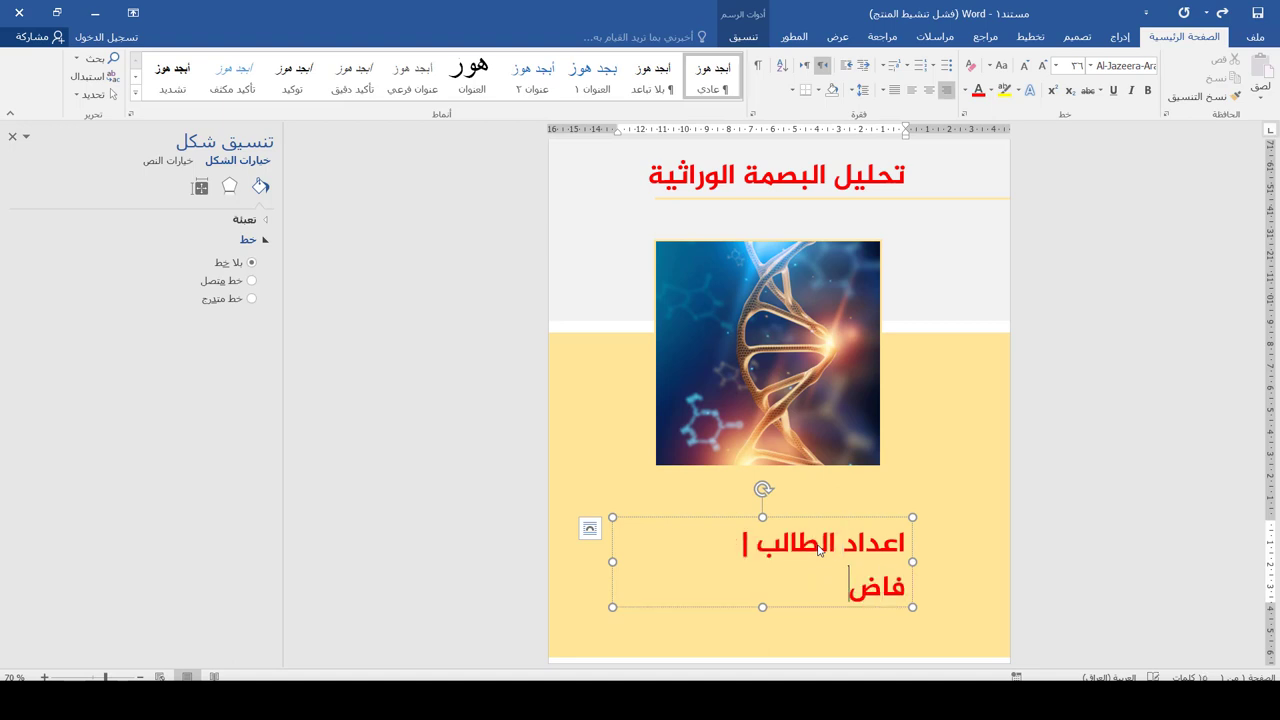
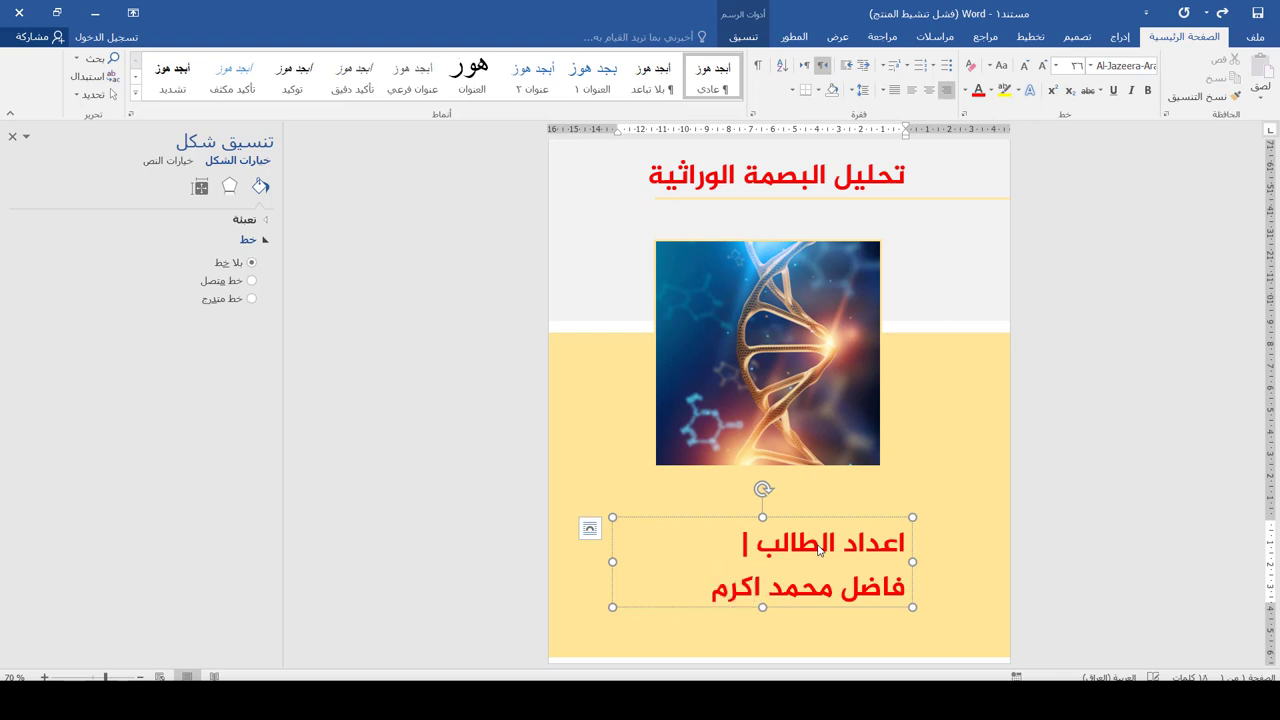
key("ctrl+a")
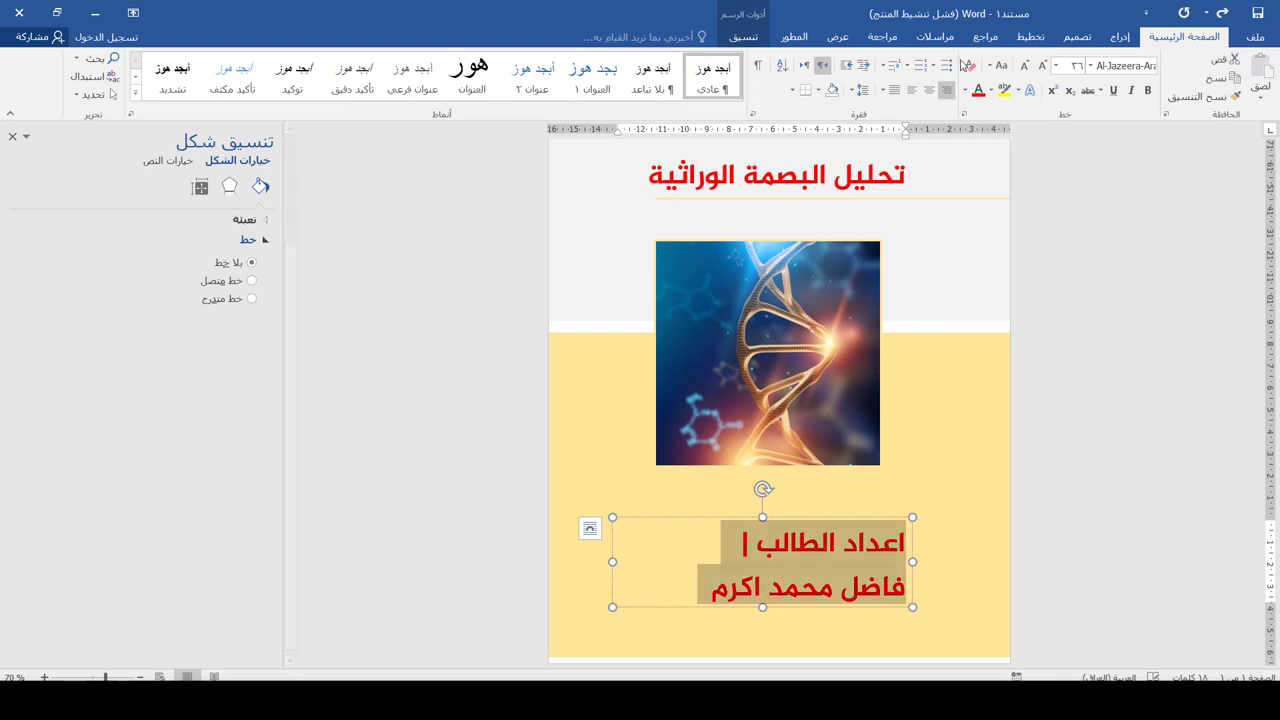
Centre the name text and set it to size 26, with Al-Jazeera-Arabic-Regular on the first line
left_click(1025, 65)
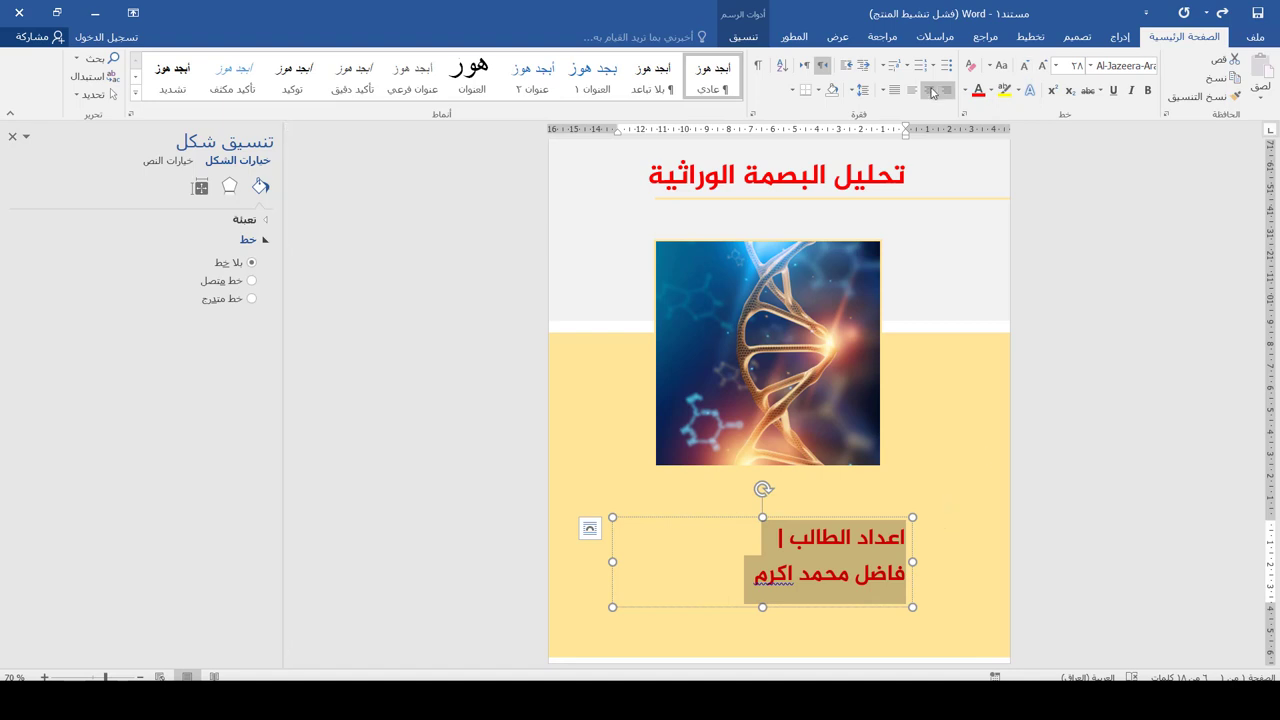
left_click(929, 90)
double_click(752, 537)
triple_click(752, 537)
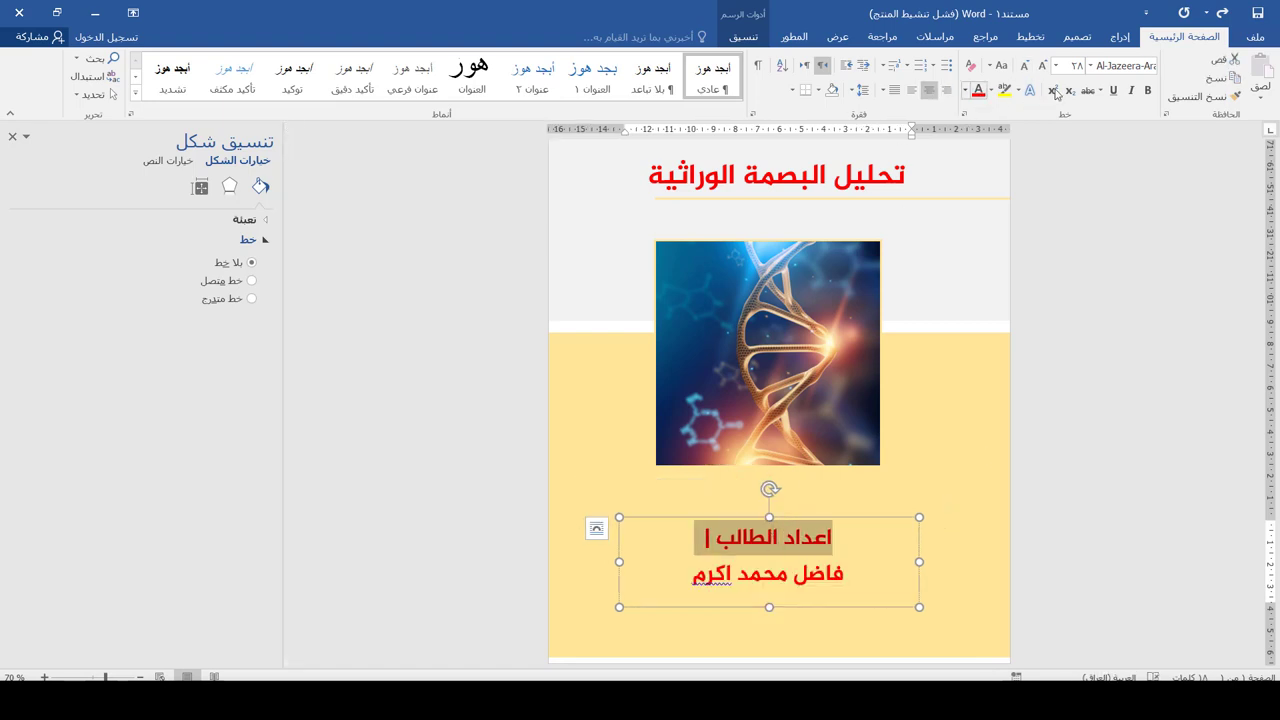
left_click(1090, 65)
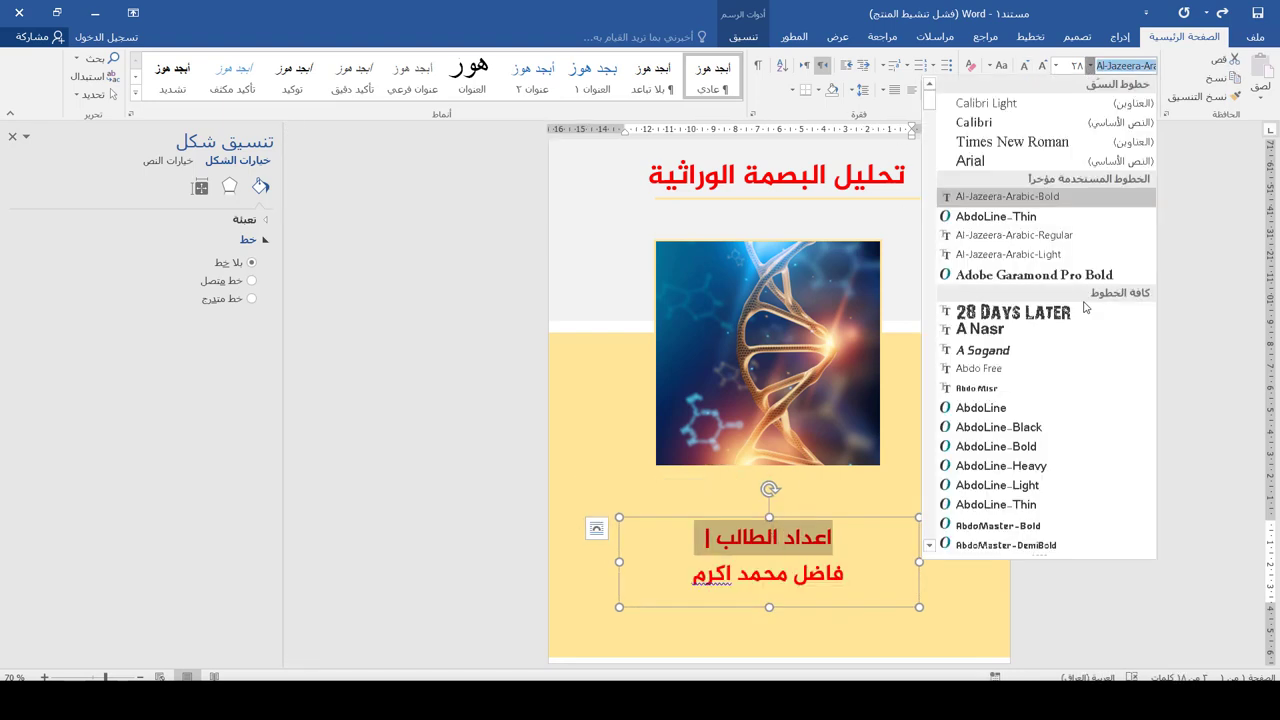
left_click(1010, 235)
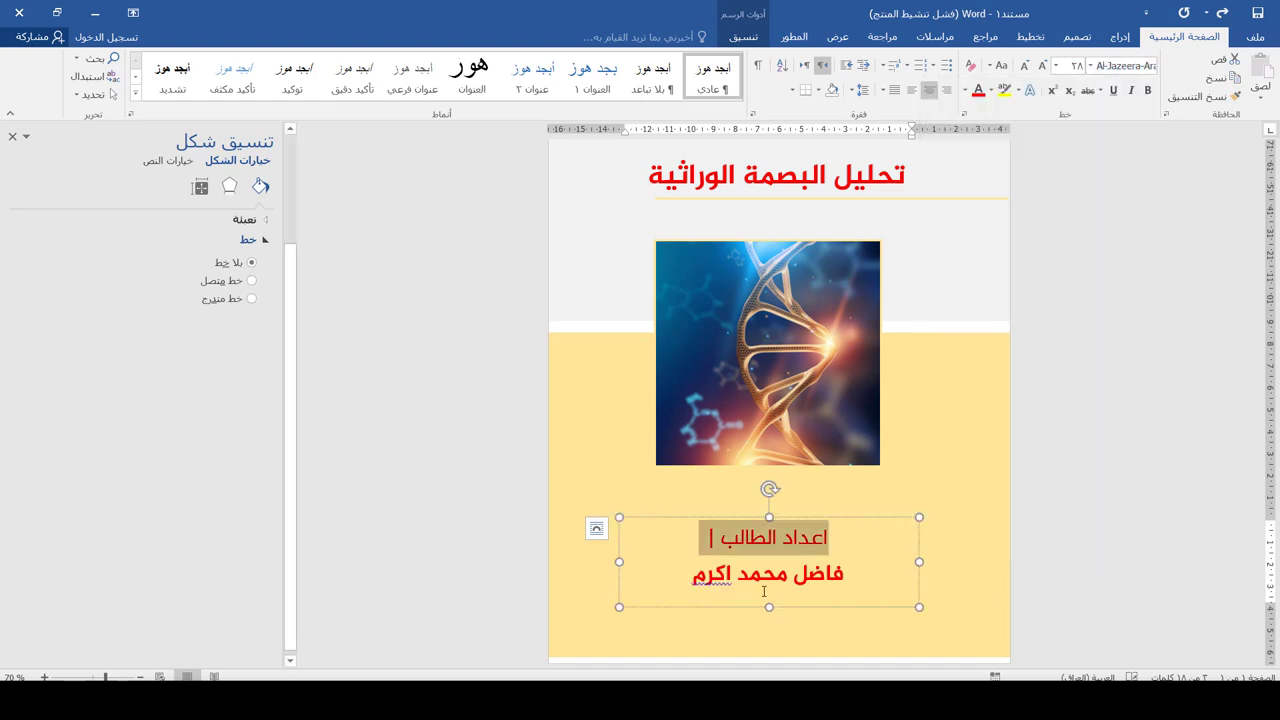
left_click(806, 517)
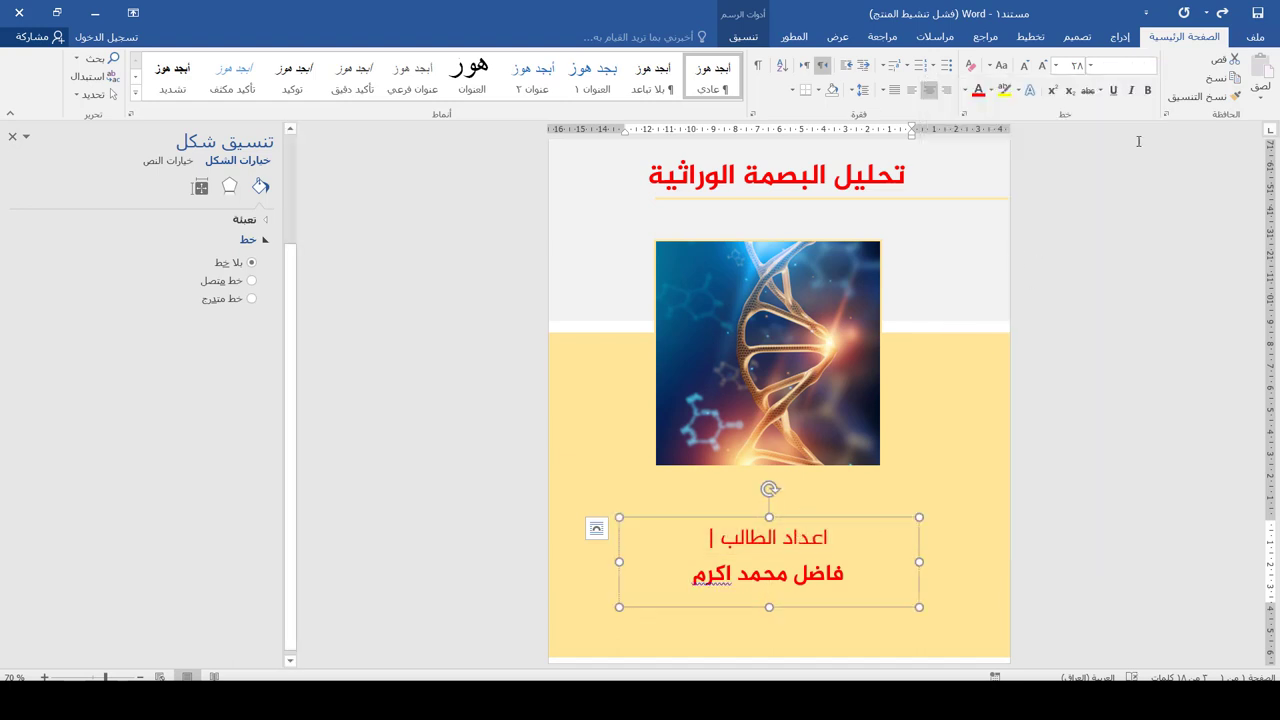
left_click(1024, 65)
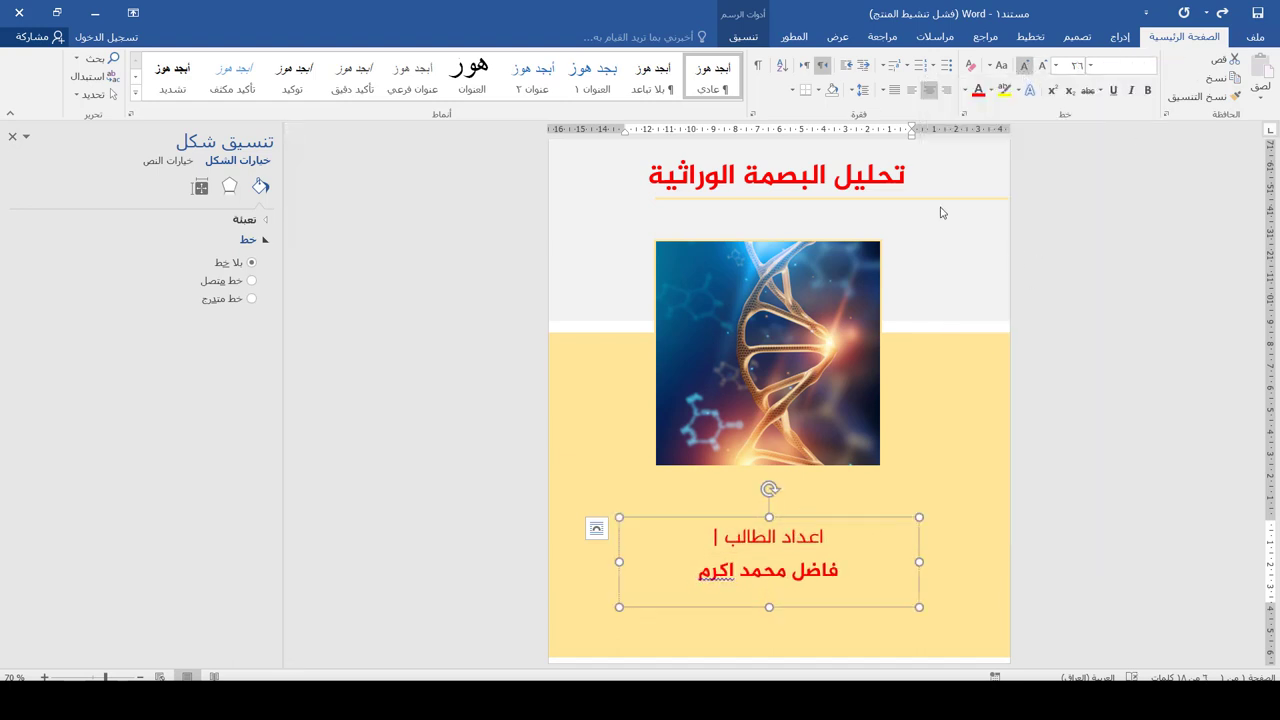
Fix the misspelled last word of the student's name using Word's spelling suggestion
left_click(698, 571)
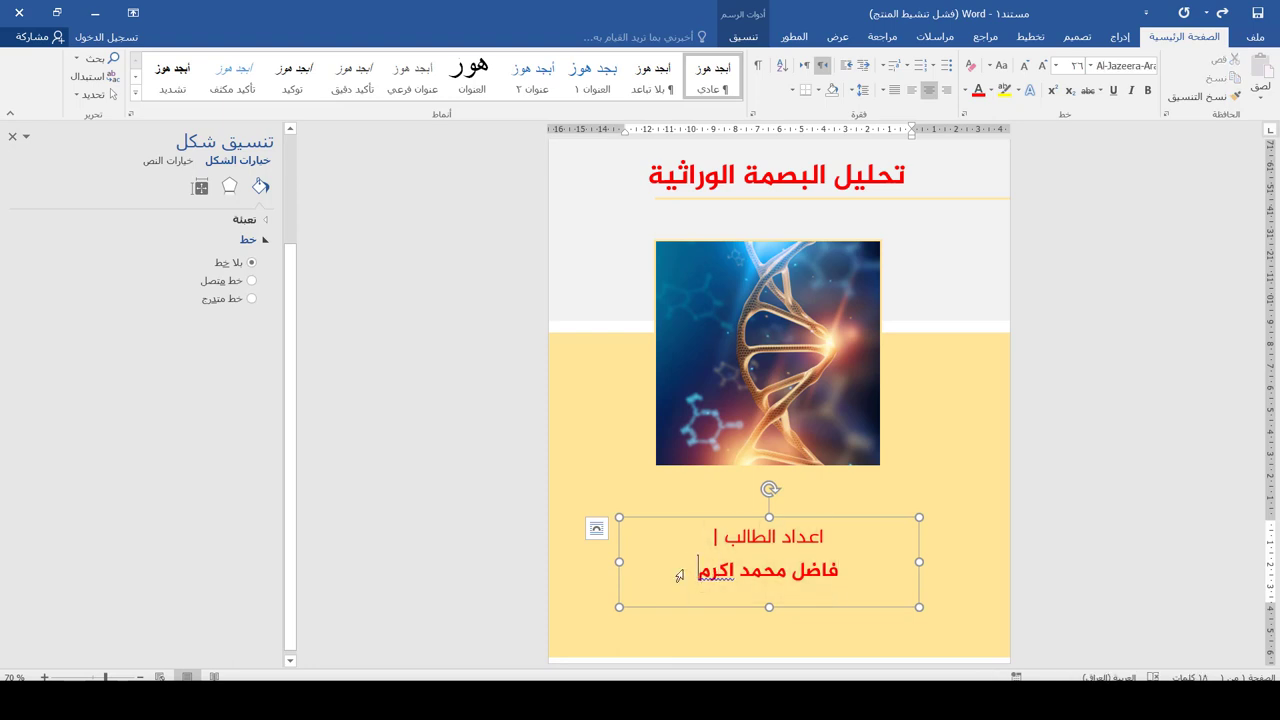
left_click(734, 566)
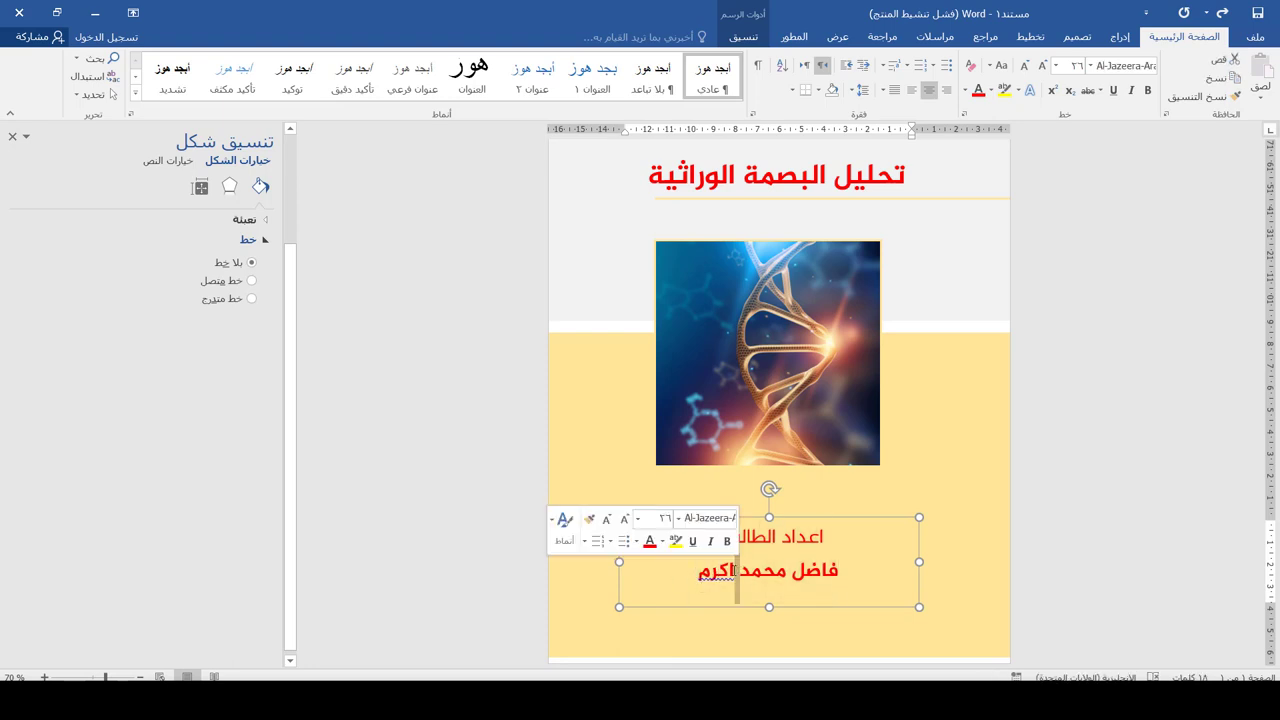
right_click(715, 570)
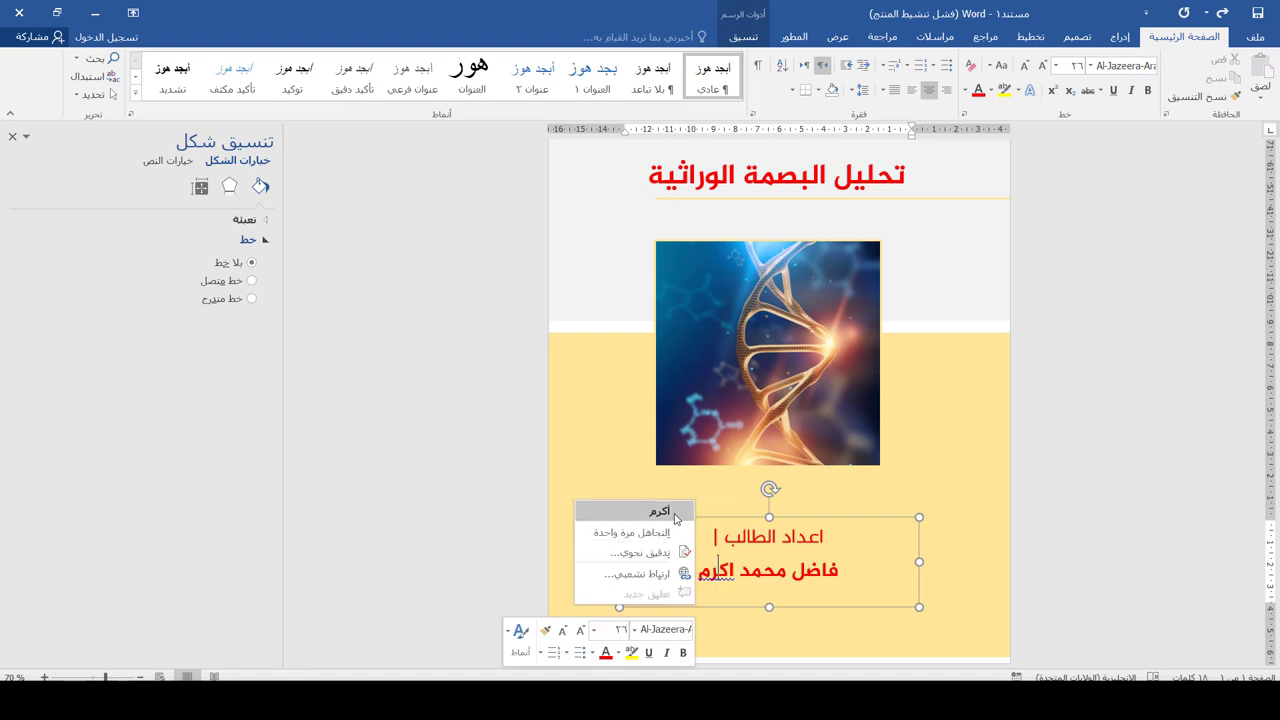
left_click(640, 506)
left_click(594, 480)
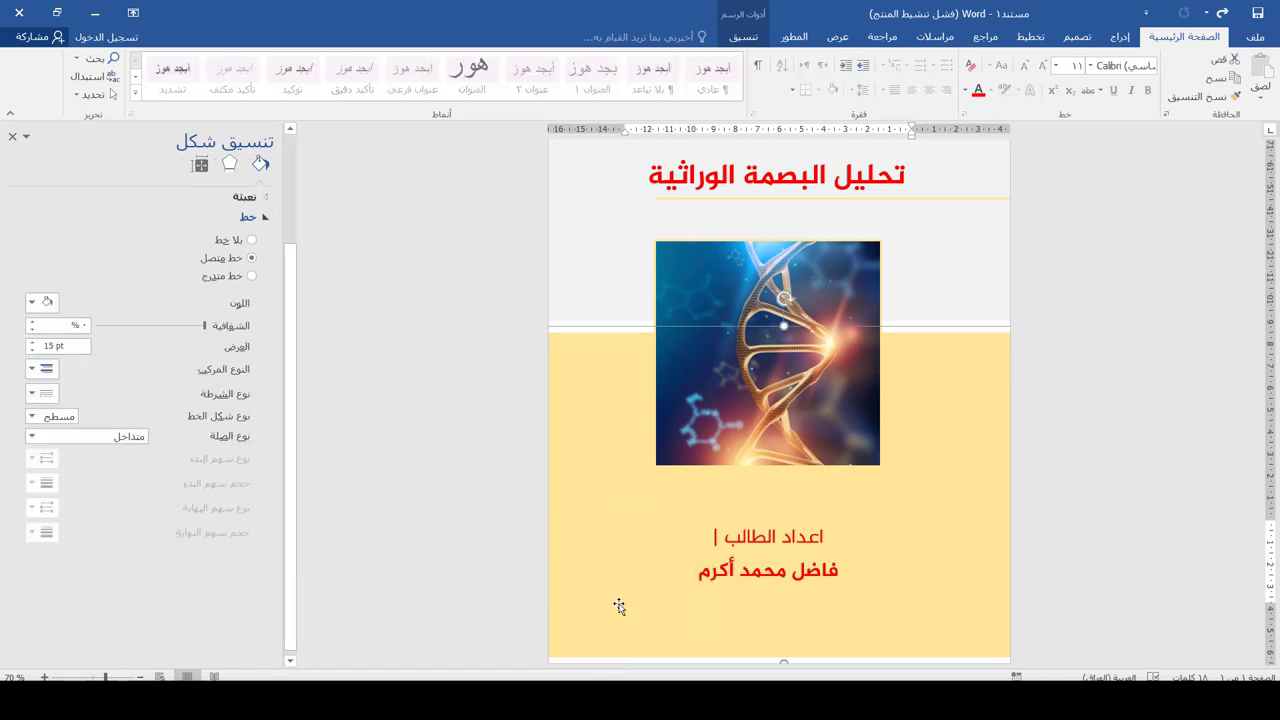
Draw a straight horizontal line beneath the student's name
scroll(930, 412, "down", 4)
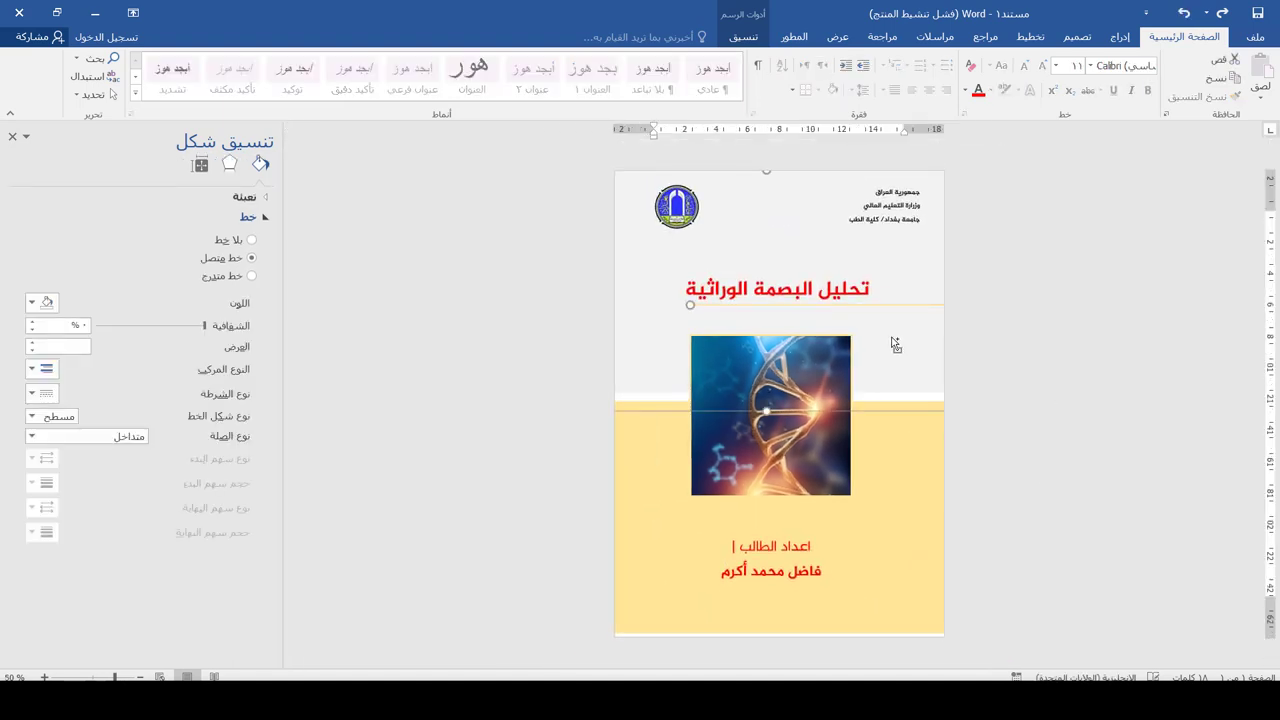
scroll(930, 412, "up", 5)
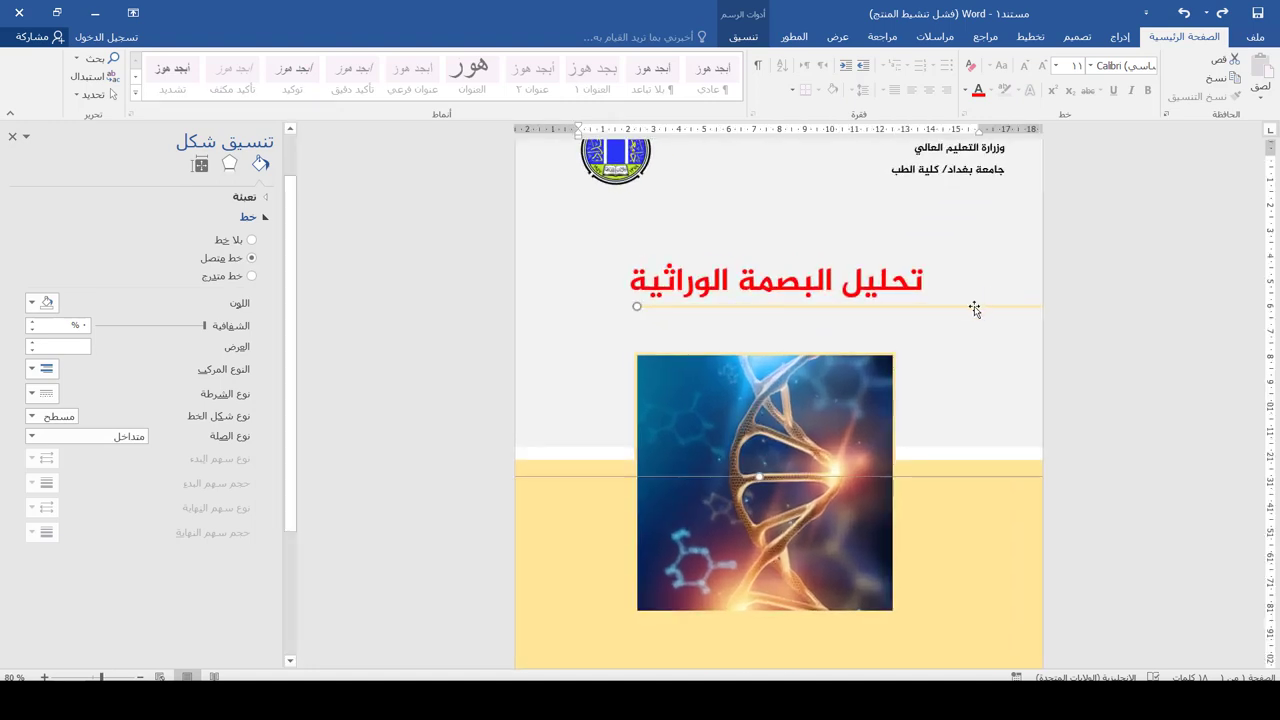
scroll(973, 309, "down", 2)
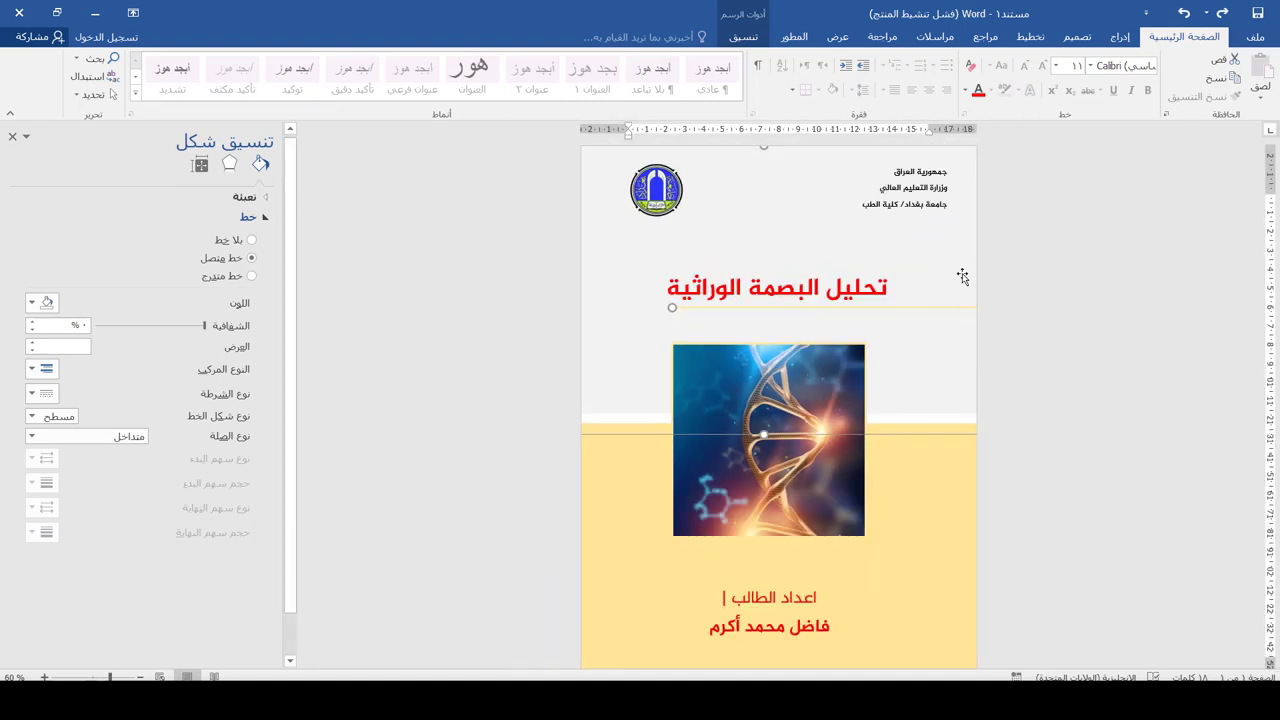
left_click(1120, 36)
left_click(1043, 100)
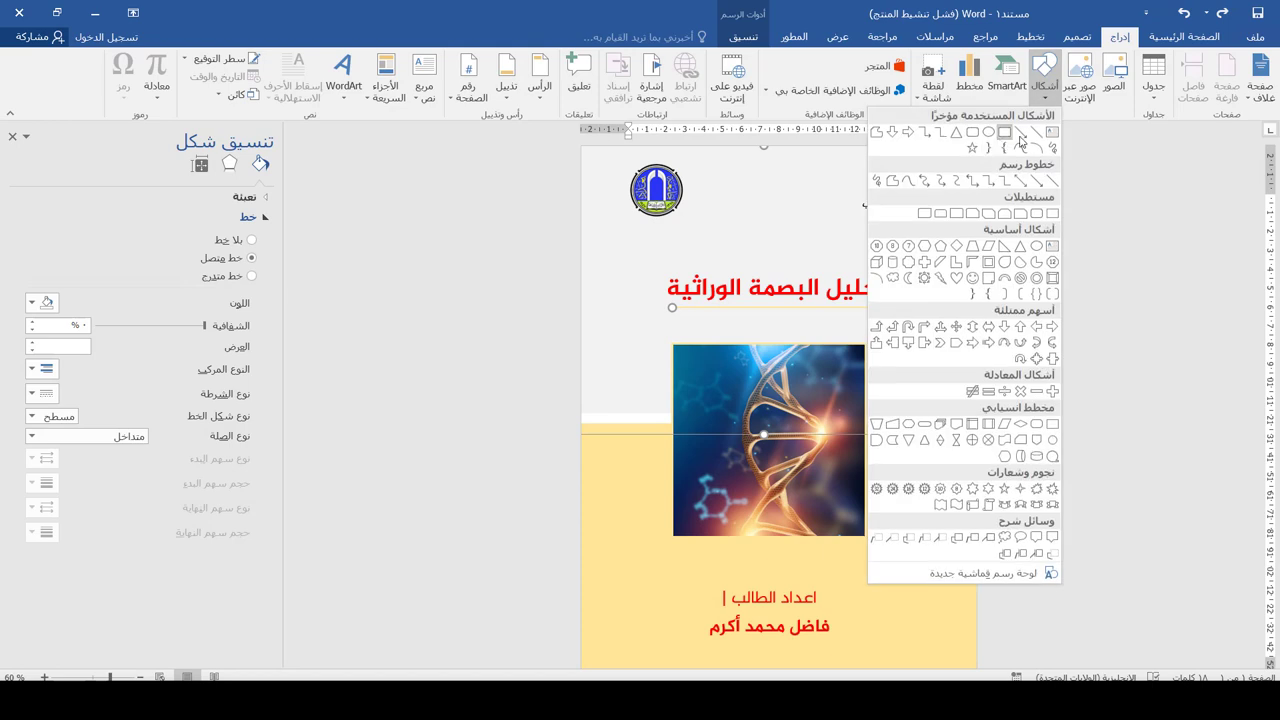
left_click(1030, 138)
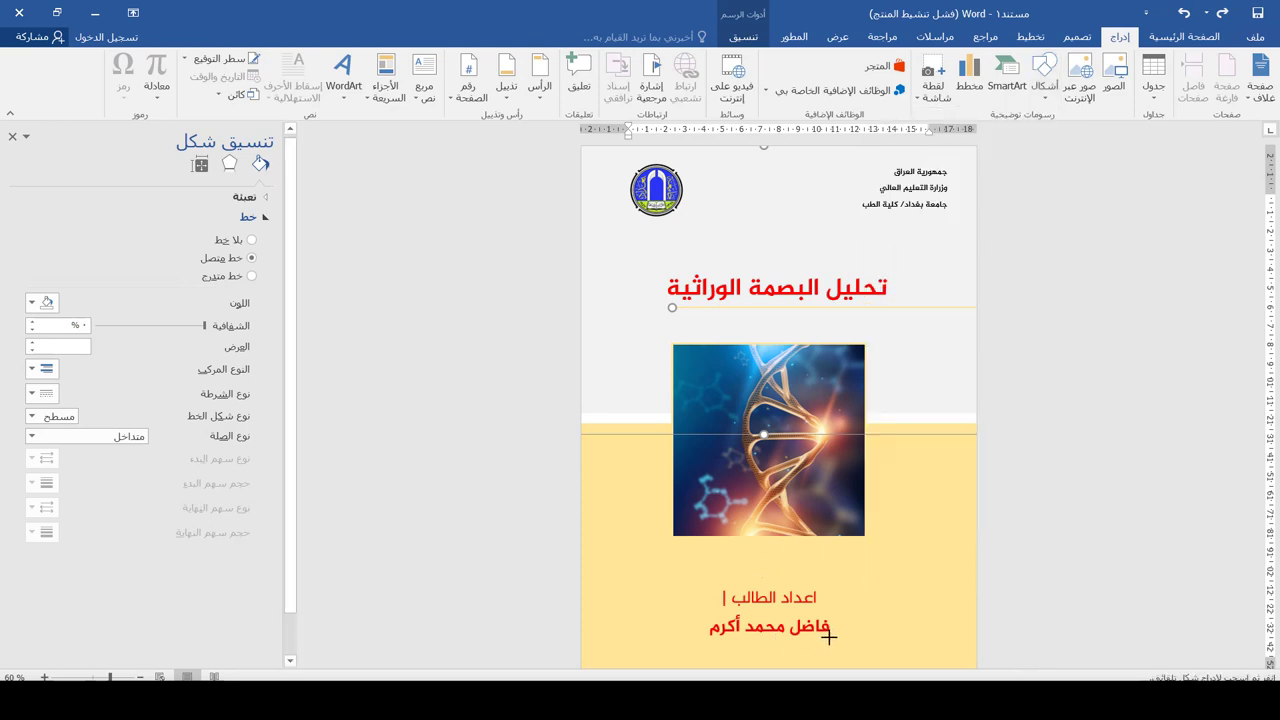
mouse_move(827, 638)
left_mouse_down()
mouse_move(677, 658)
mouse_move(578, 652)
left_mouse_up()
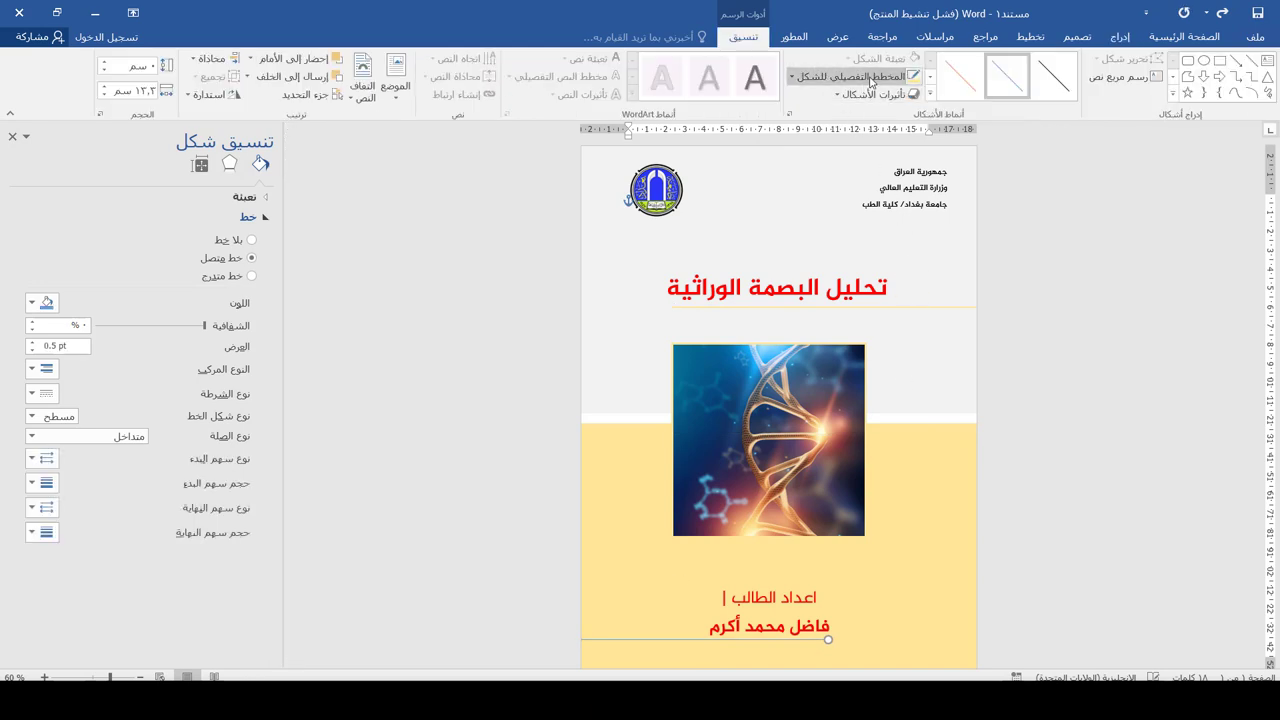
Colour the line dark grey and set its weight to 1.5 pt
left_click(872, 77)
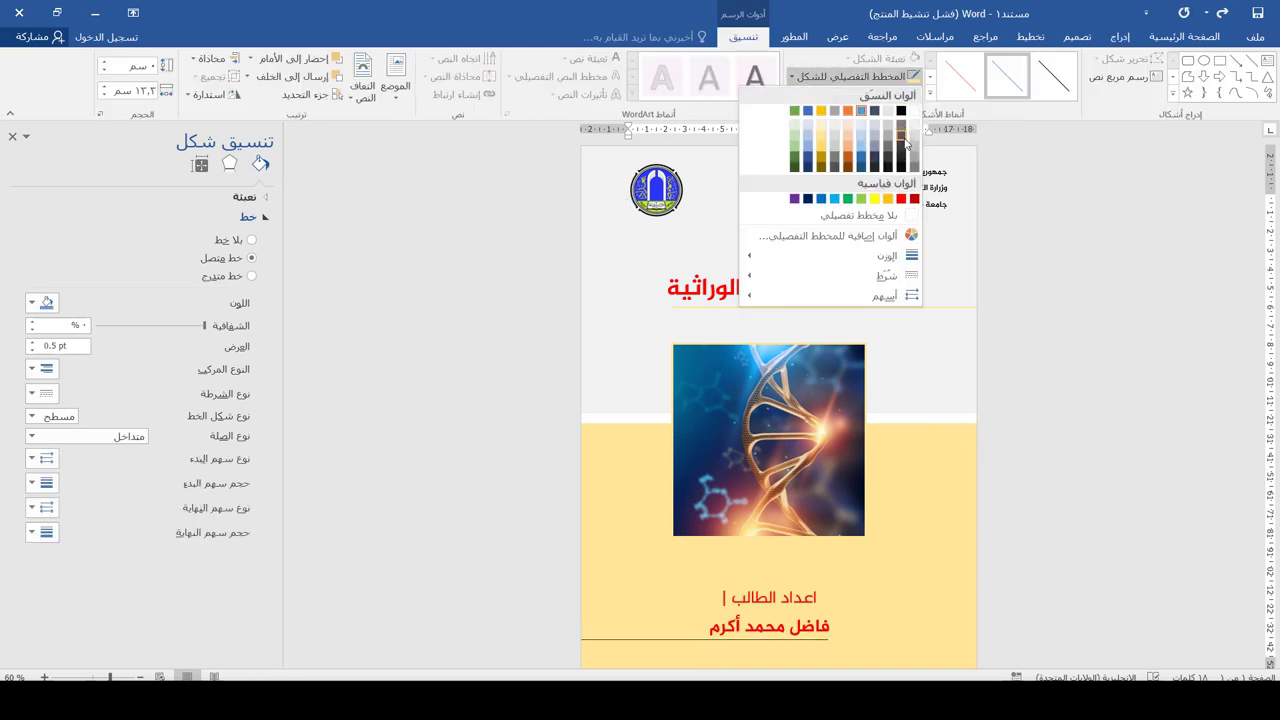
left_click(903, 150)
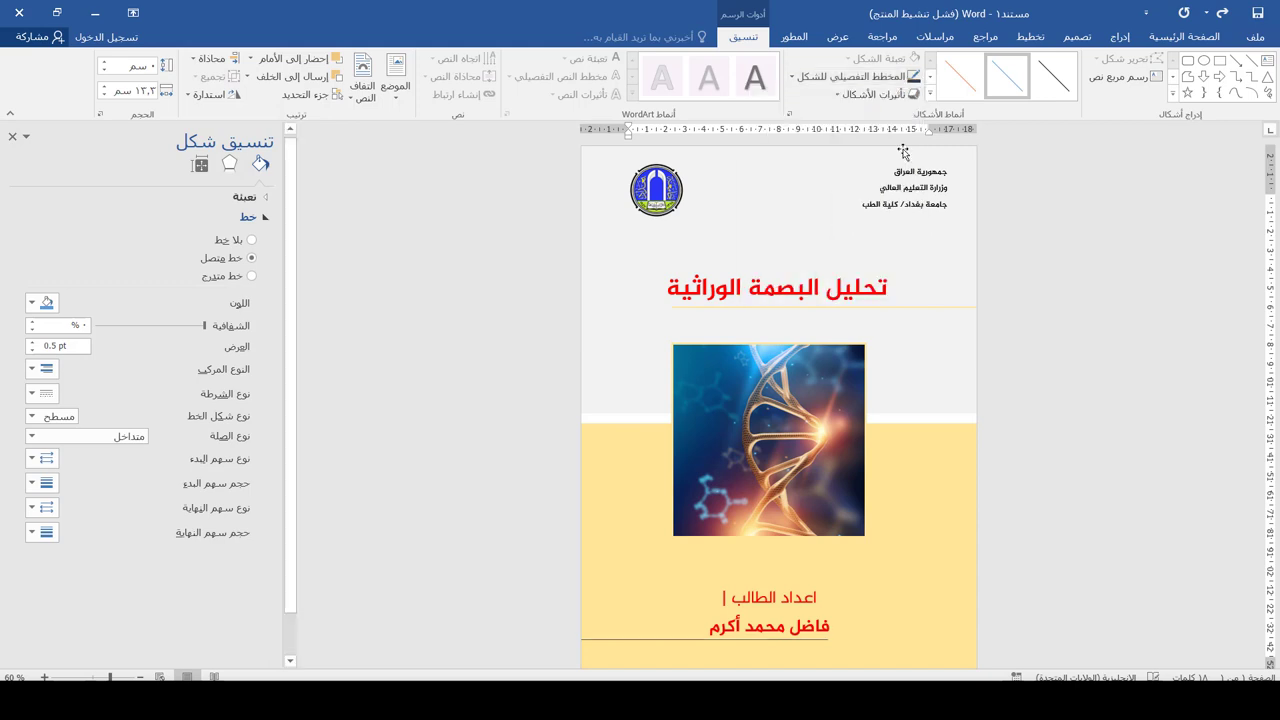
left_click(900, 77)
mouse_move(845, 259)
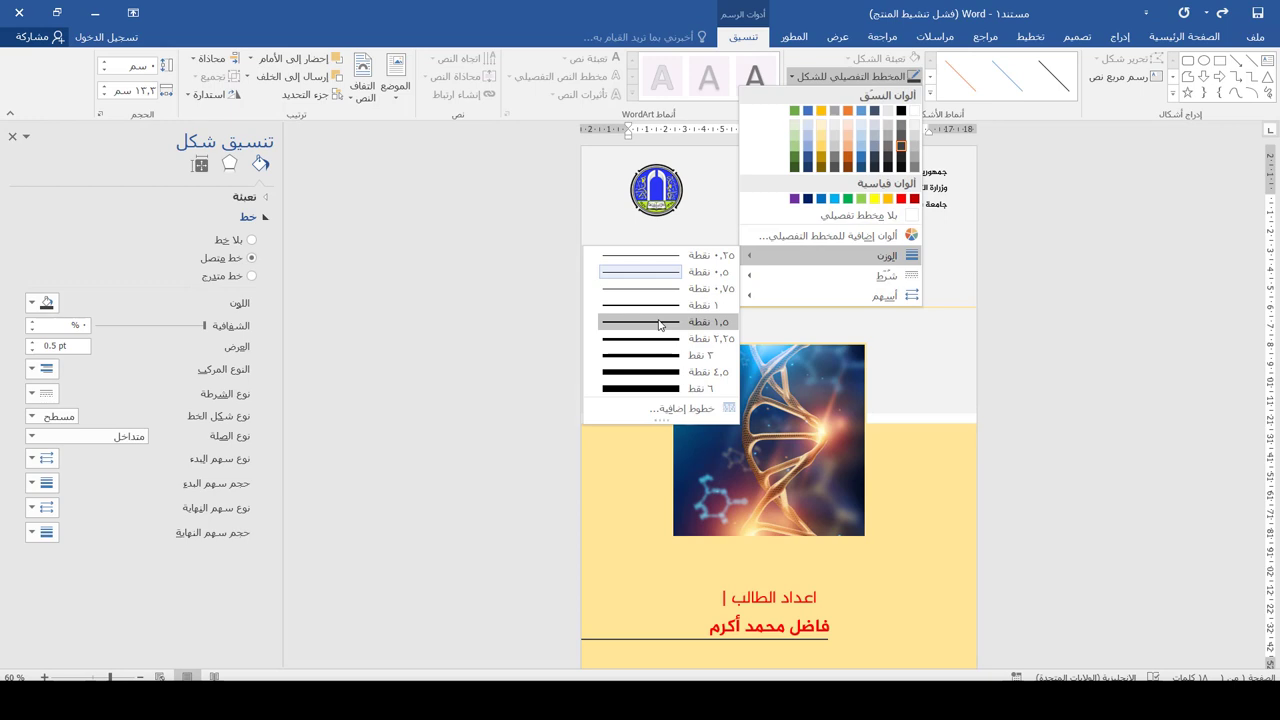
left_click(659, 323)
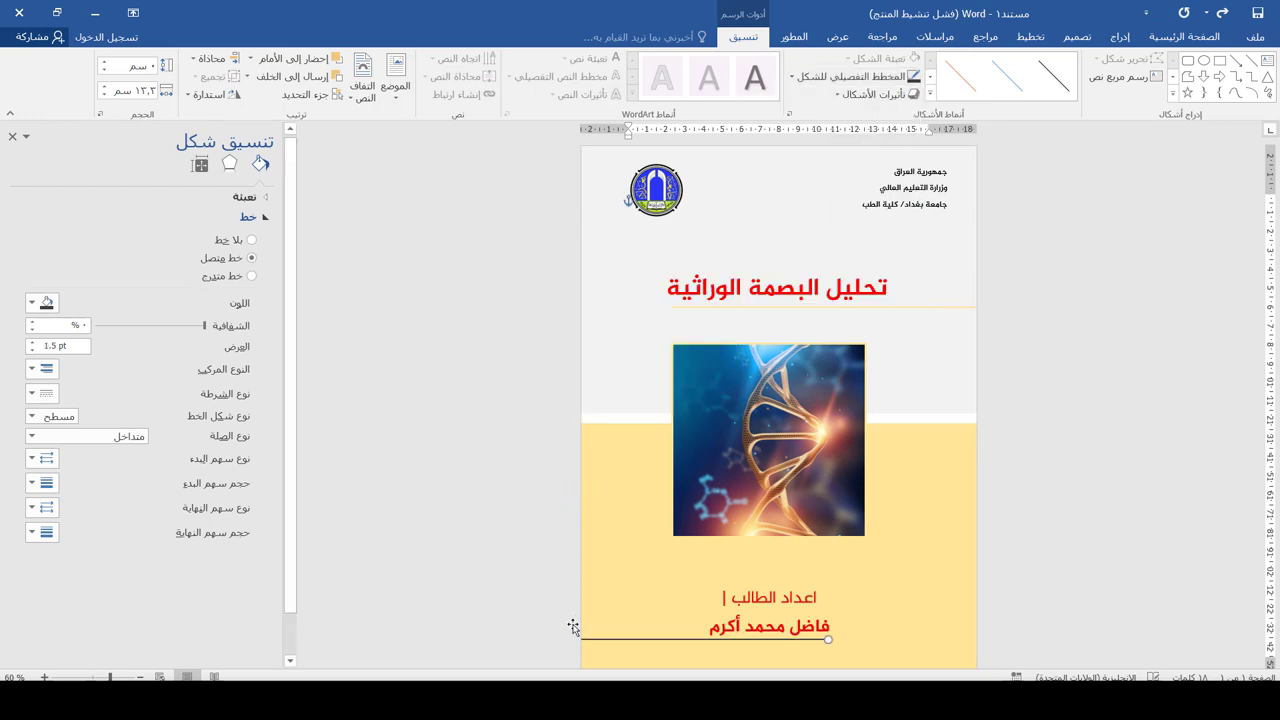
scroll(573, 626, "down", 2)
left_click(831, 467)
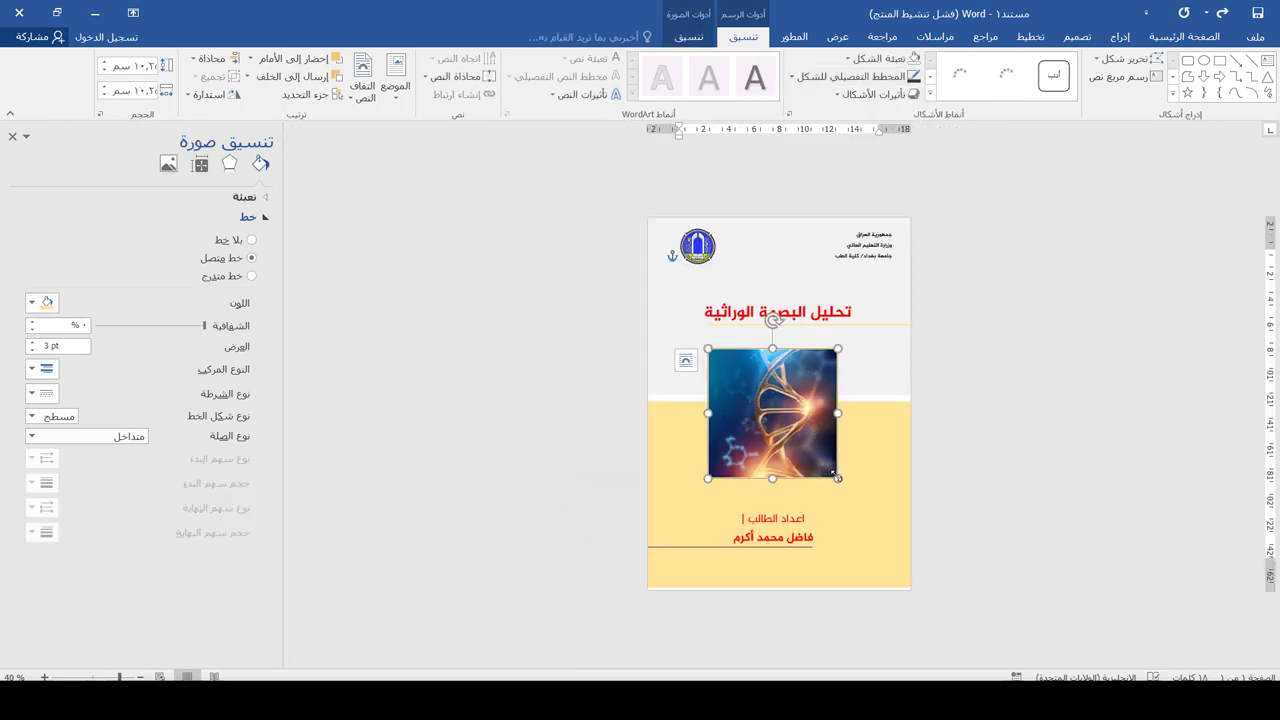
Enlarge the DNA picture slightly and nudge the header text box a little left
left_click_drag(838, 478, 848, 482)
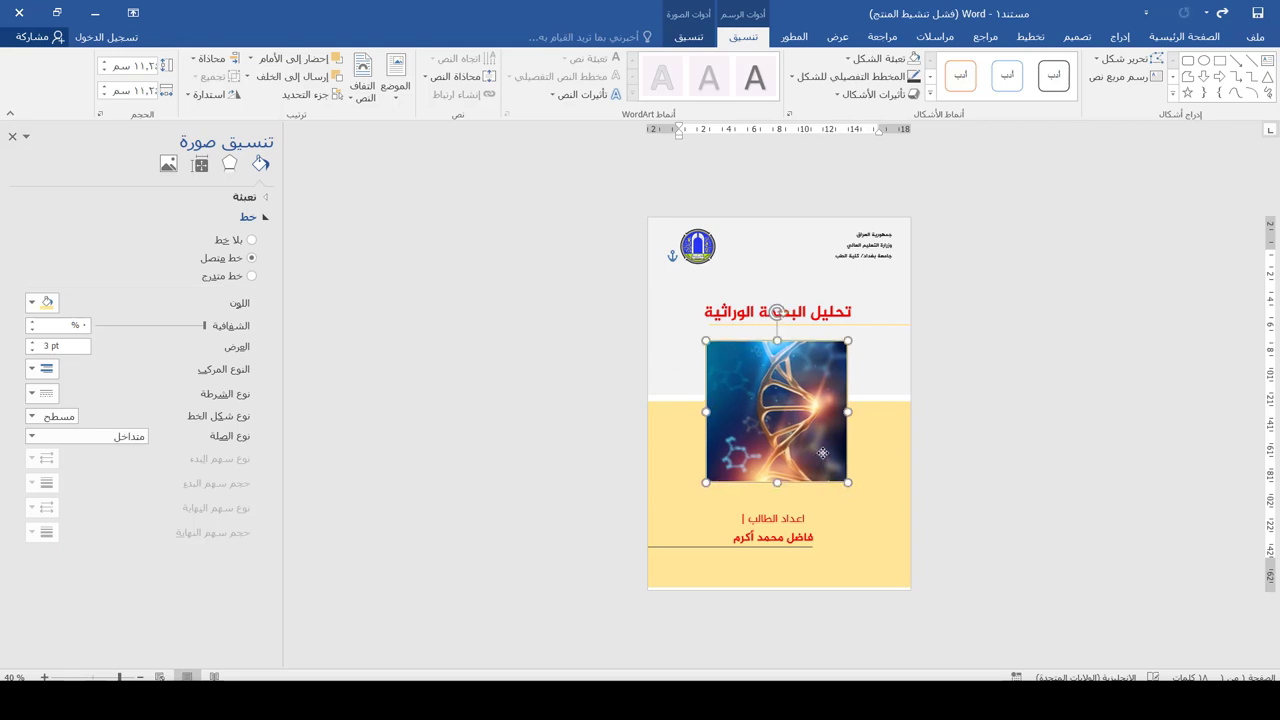
left_click(880, 256)
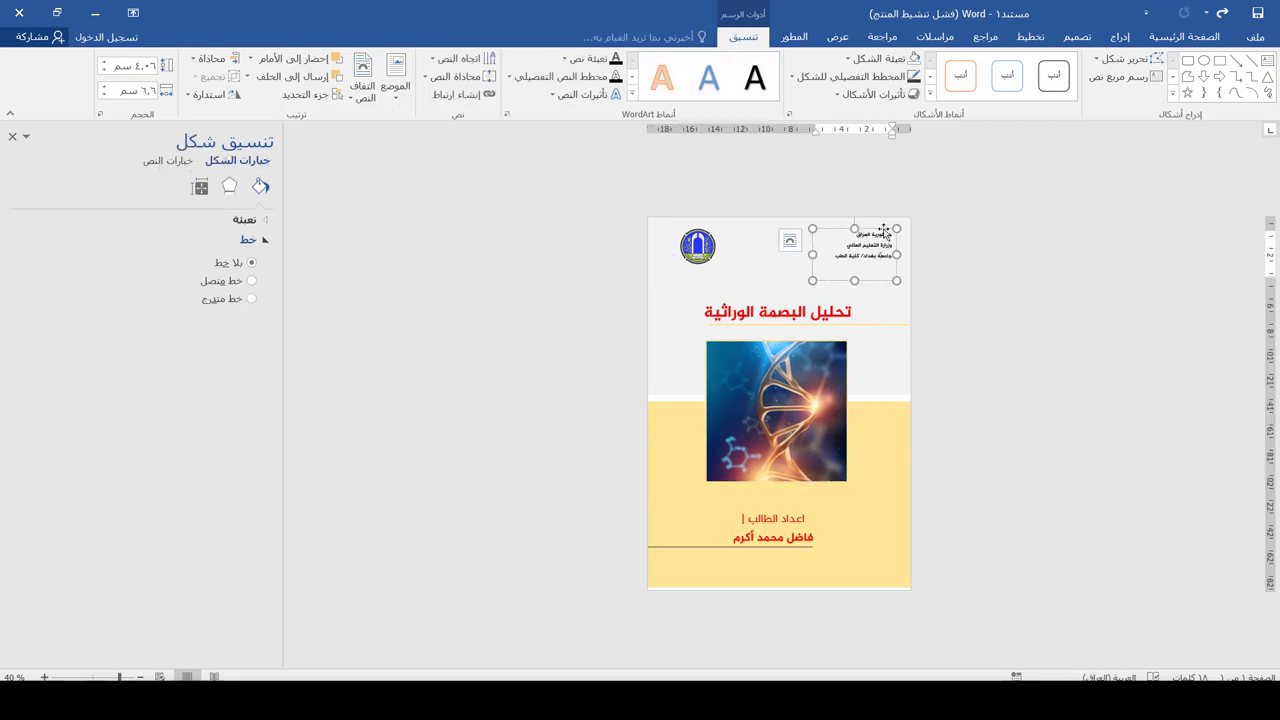
left_click_drag(876, 229, 874, 229)
Extend the yellow background band slightly further down the page
key("ctrl+a")
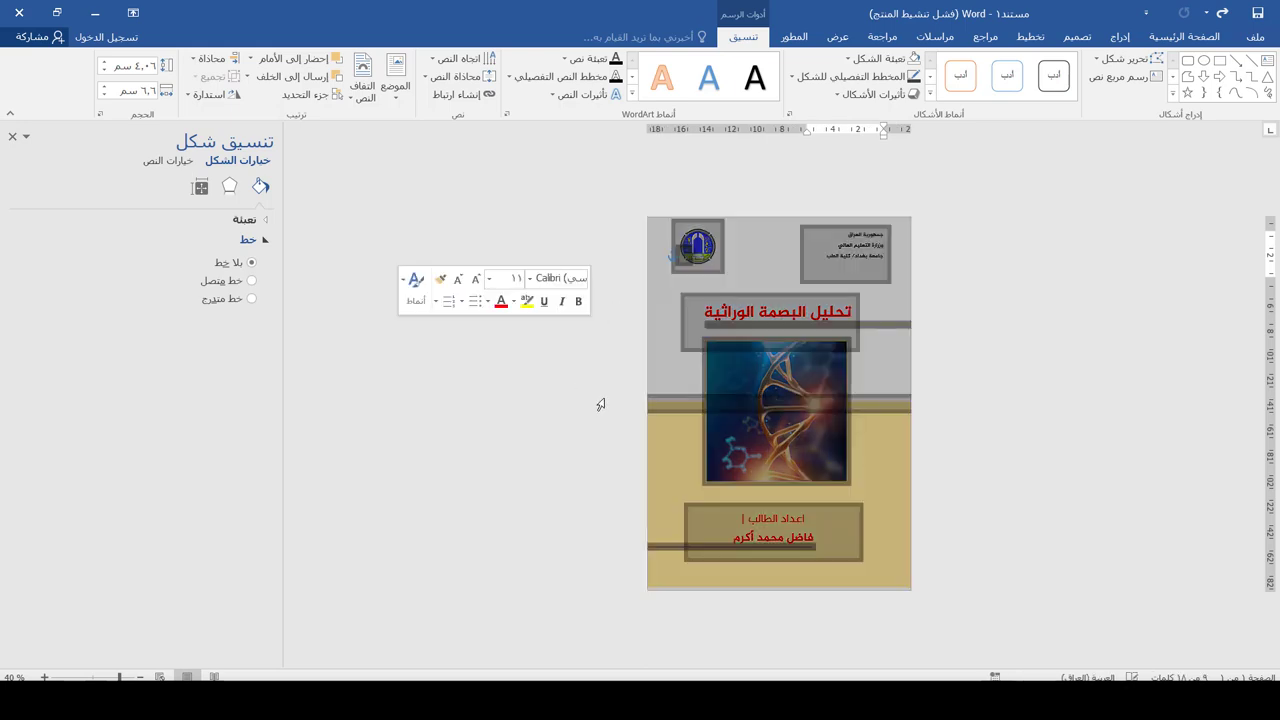
left_click(1071, 517)
scroll(1057, 527, "up", 1)
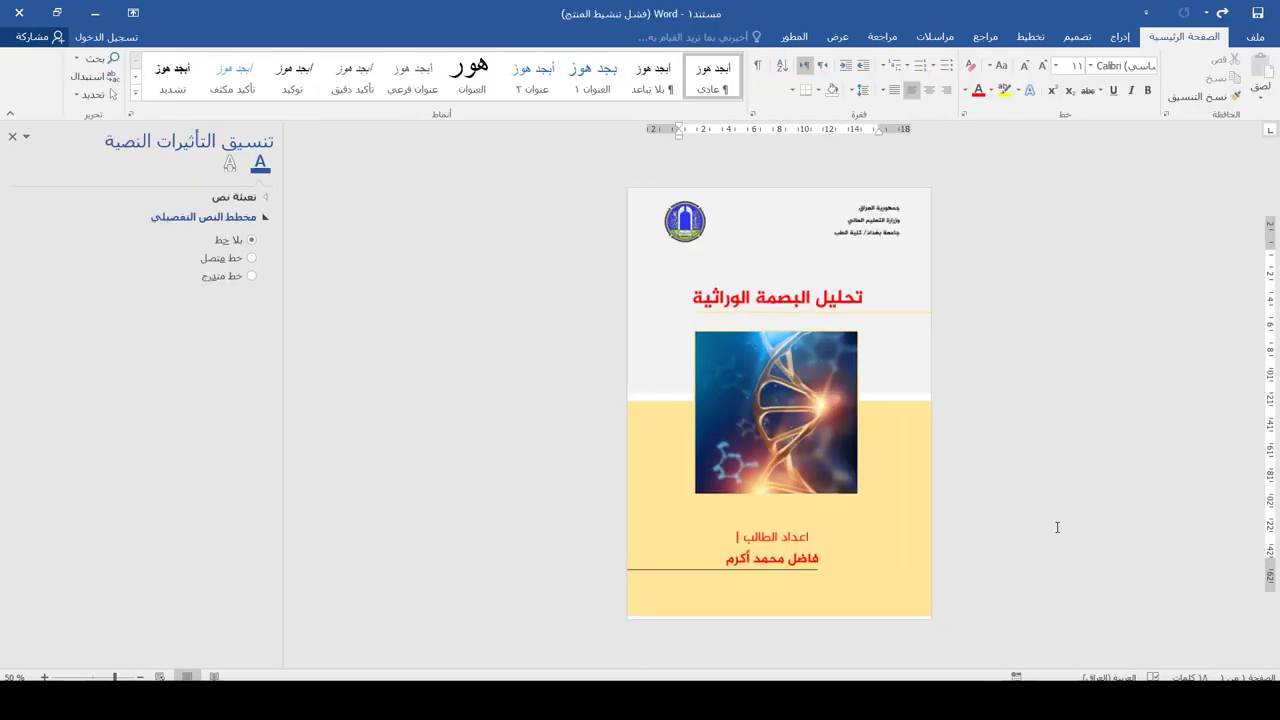
left_click(912, 600)
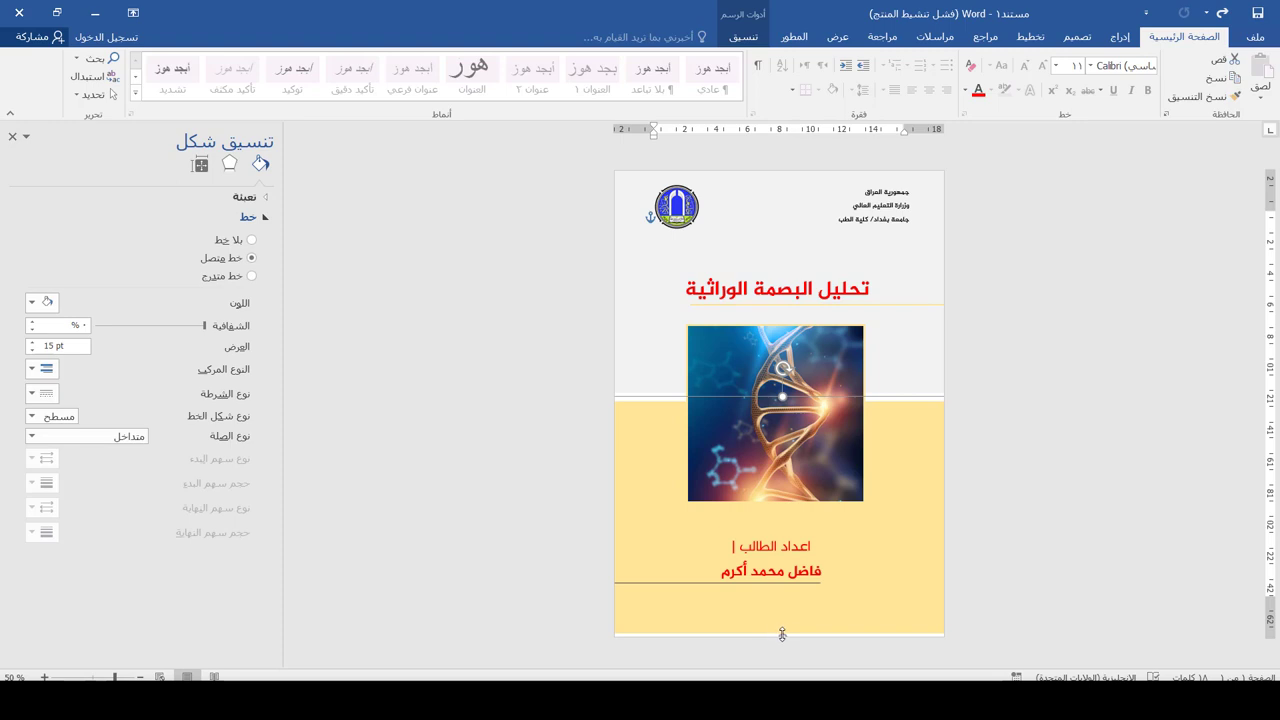
left_click_drag(782, 634, 780, 643)
left_click(1059, 529)
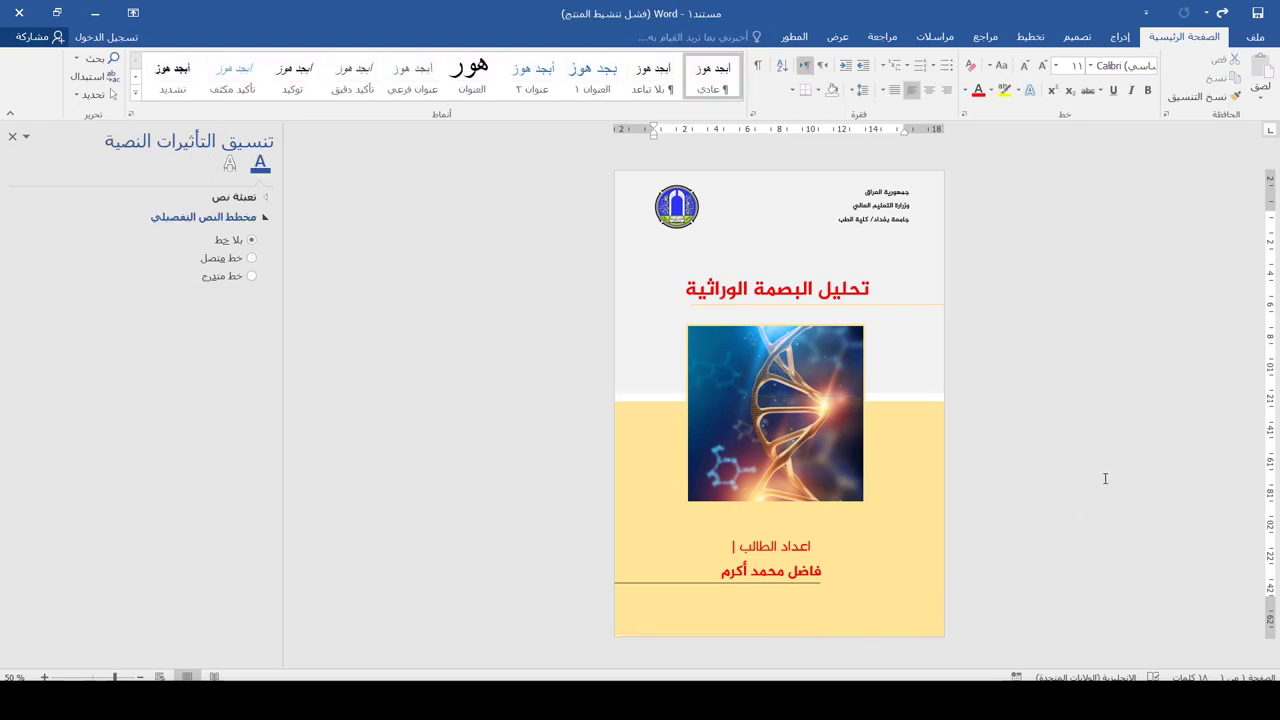